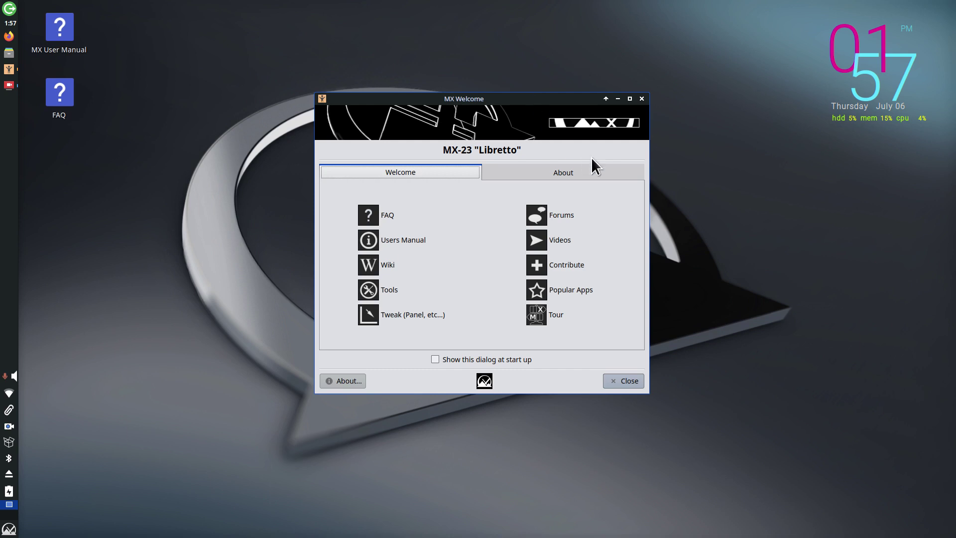
Step: View the MX-23 'Libretto' version details, Debian 12.0 base and short system report on the About tab
click(551, 171)
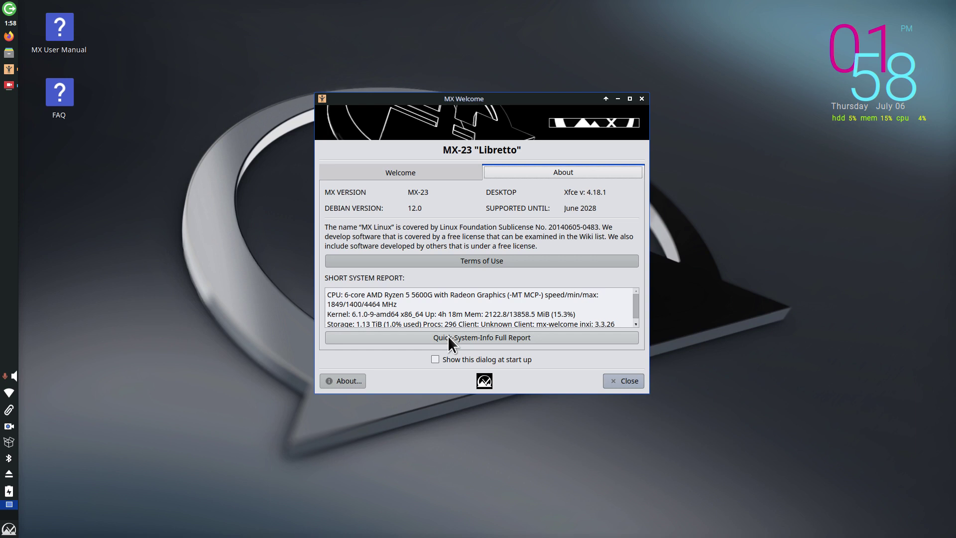
click(9, 528)
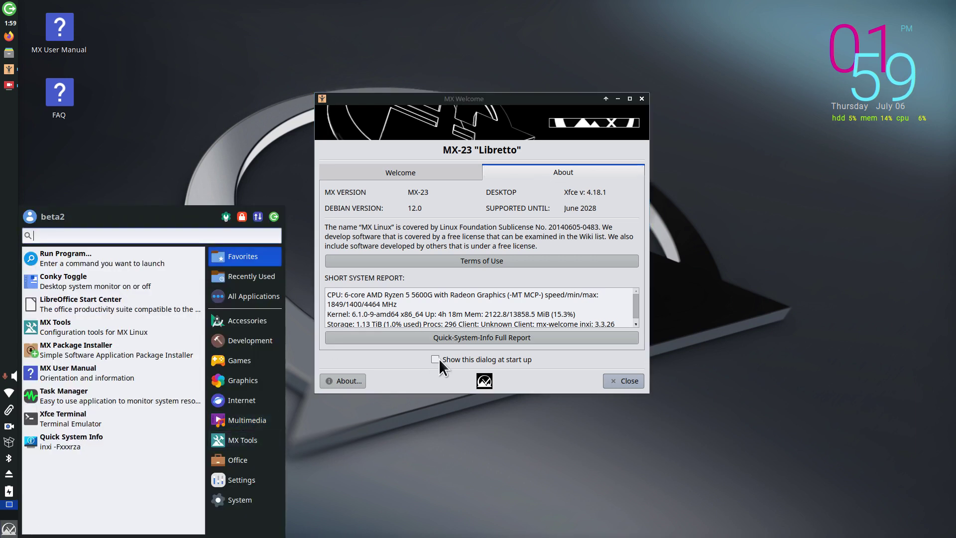
click(471, 338)
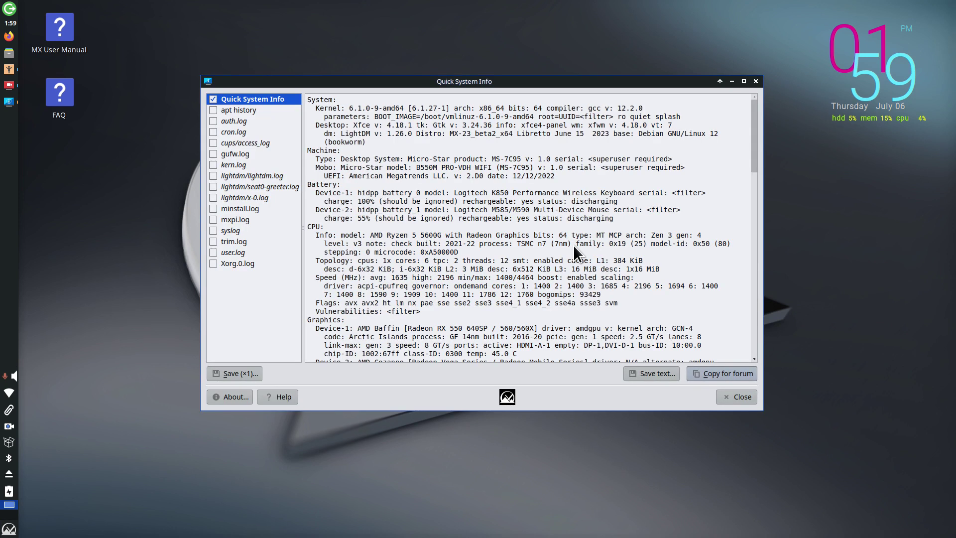
double_click(453, 133)
drag(461, 134, 597, 144)
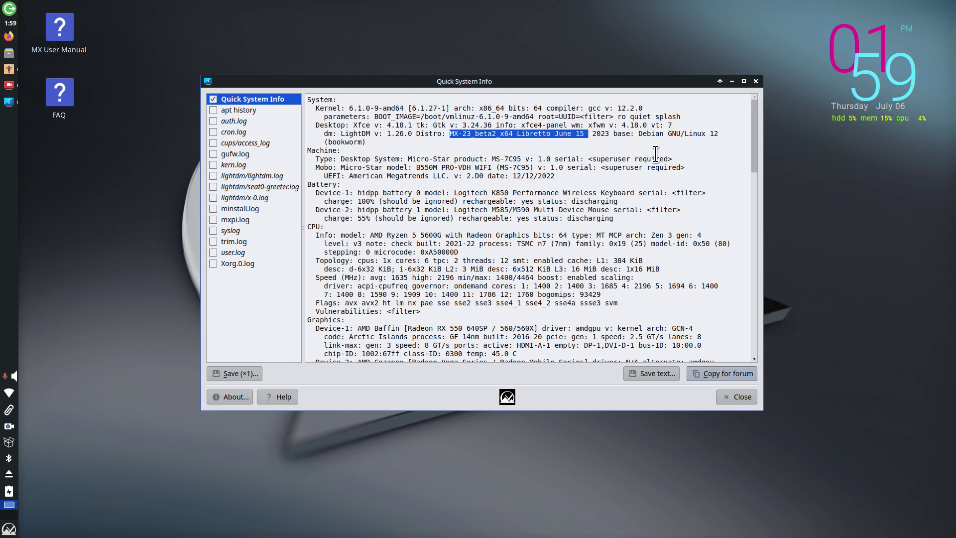
drag(316, 108, 453, 107)
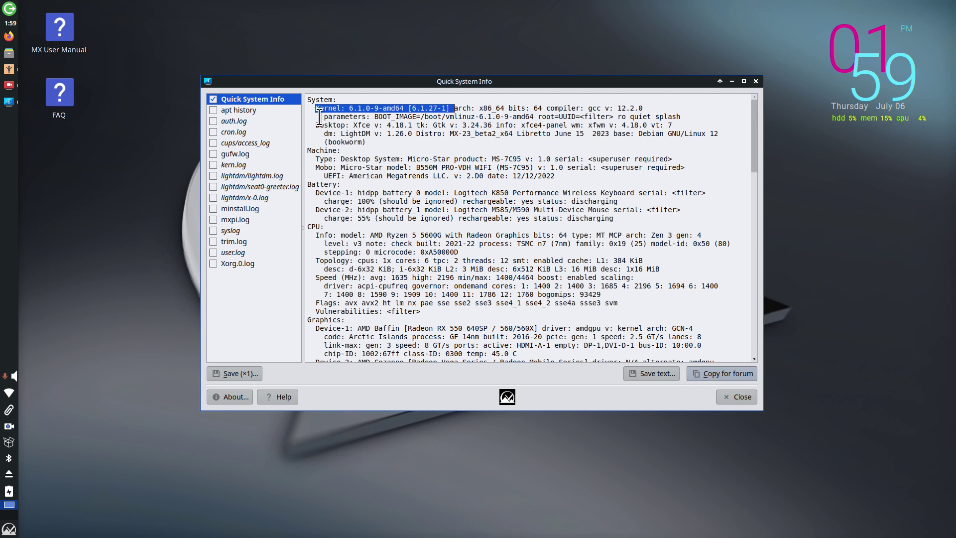
drag(353, 125, 426, 125)
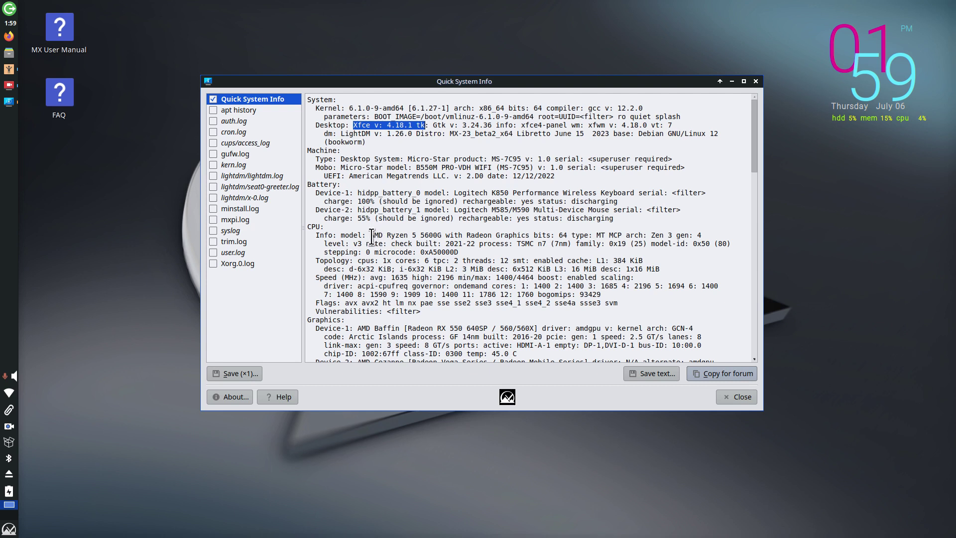
drag(371, 235, 446, 235)
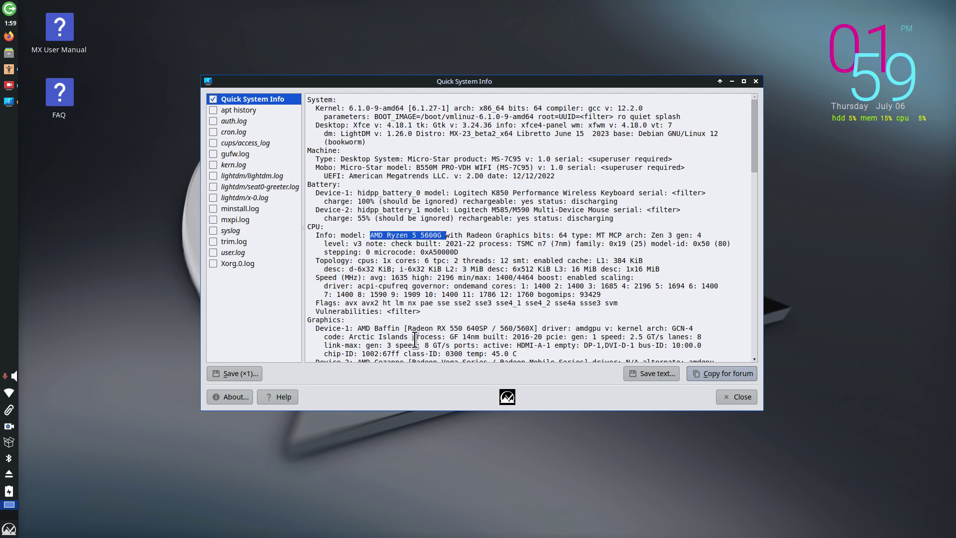
drag(408, 329, 489, 329)
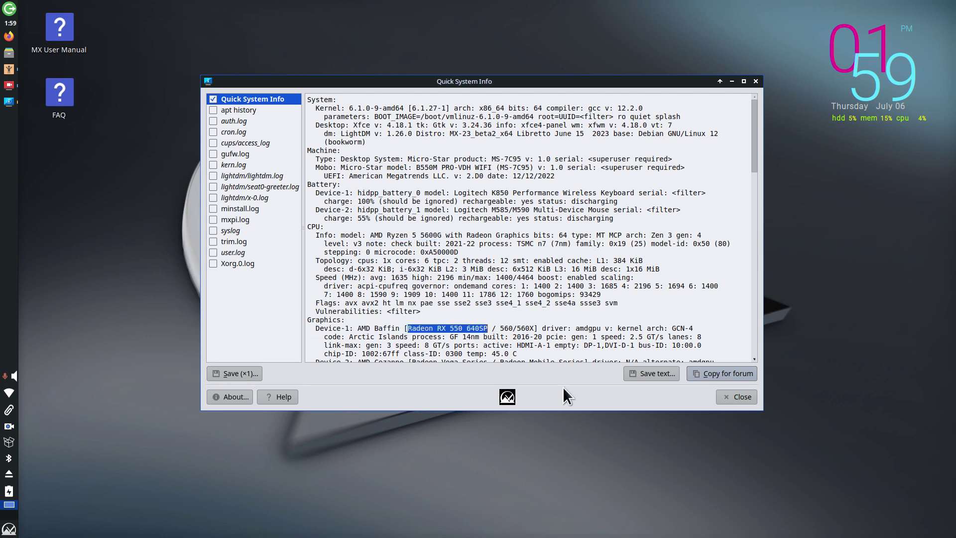
key(alt+F4)
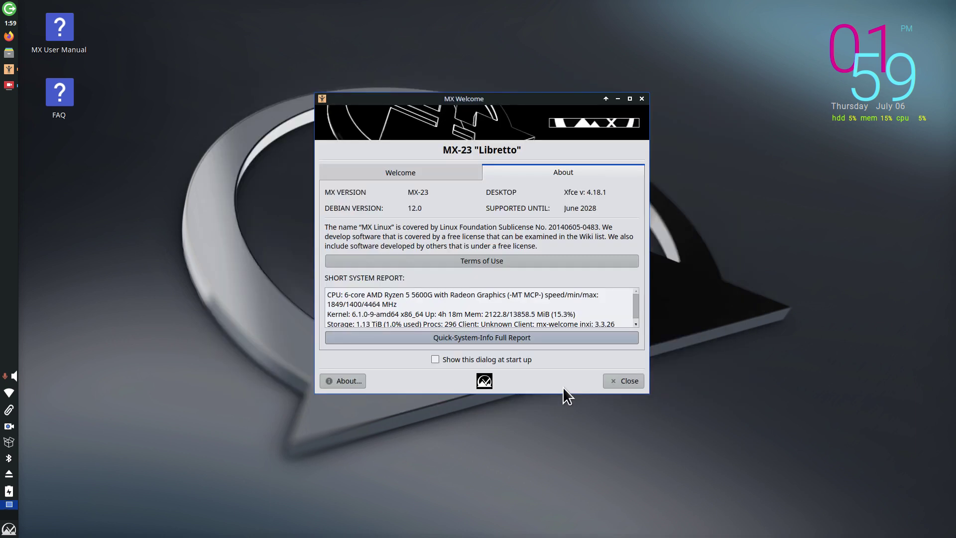
Step: Return MX Welcome to its links page, then close the MX Welcome window
click(423, 179)
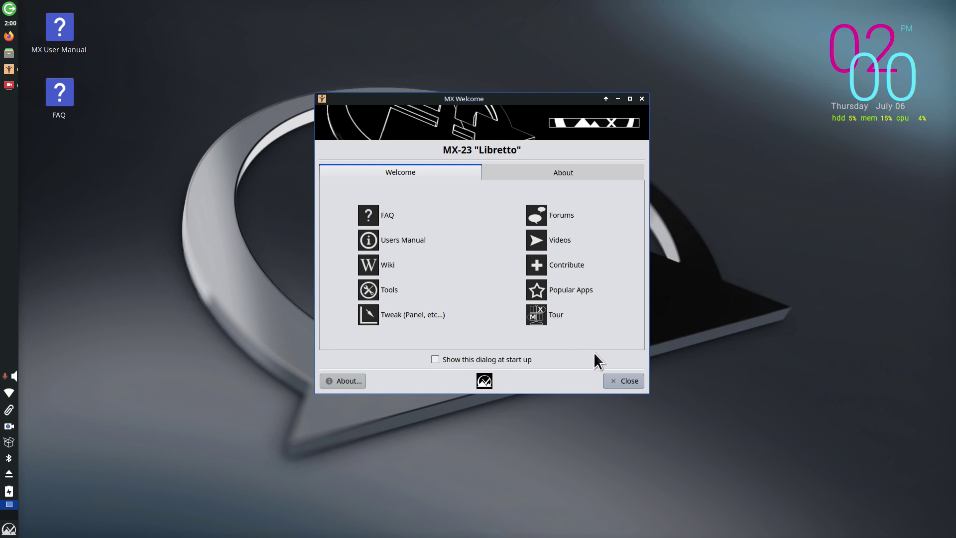
click(612, 381)
Step: Open Desktop Settings from the desktop menu, reposition it, and keep the Stretched wallpaper style
right_click(291, 77)
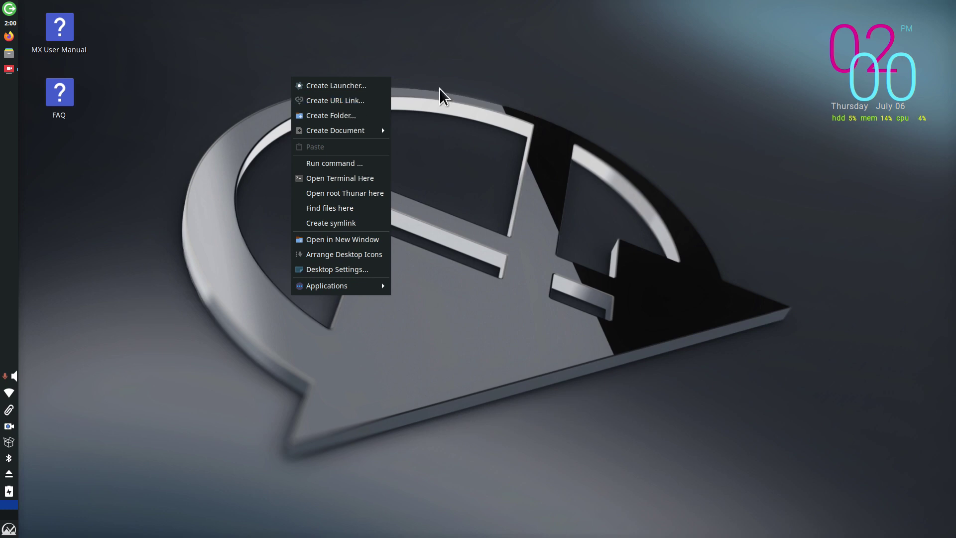
click(338, 271)
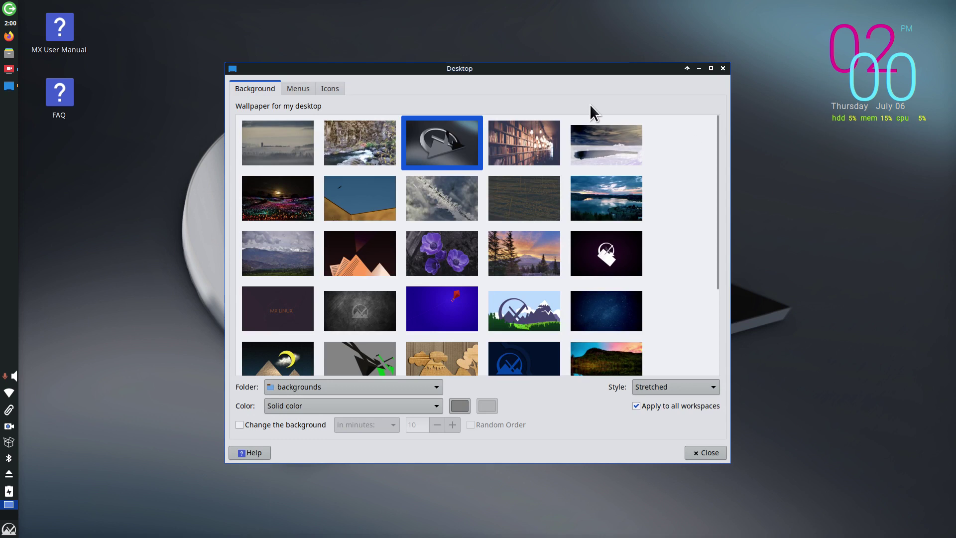
drag(543, 68, 483, 53)
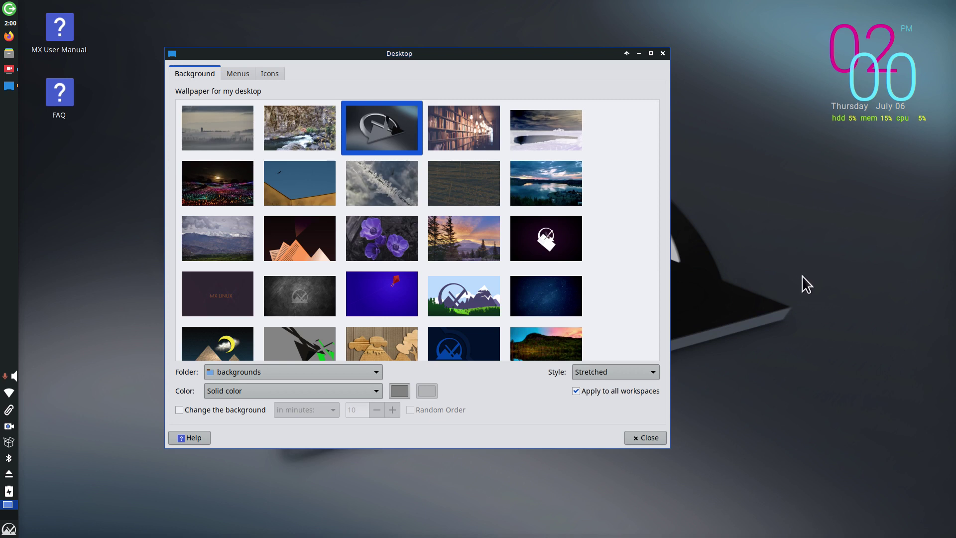
mouse_move(656, 157)
mouse_down()
mouse_move(664, 264)
mouse_move(657, 140)
mouse_up()
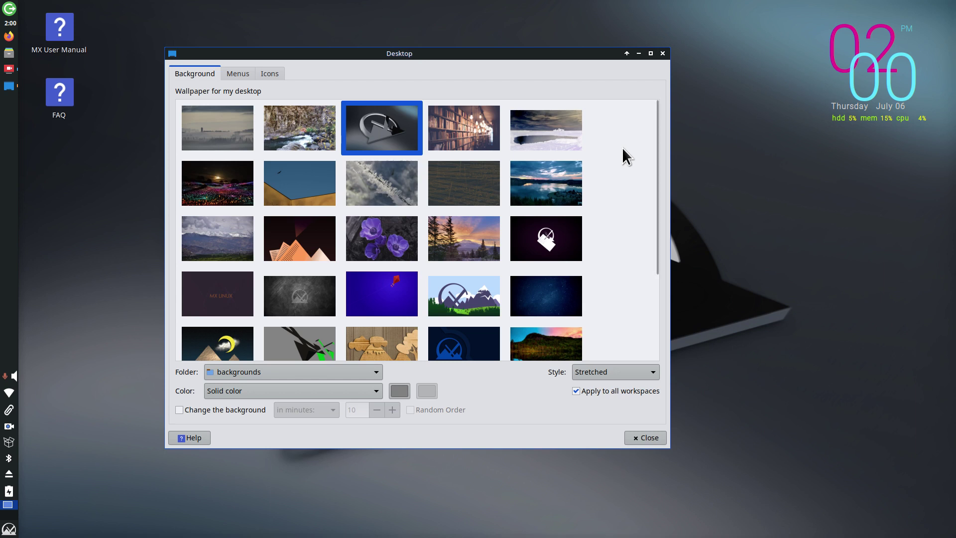
click(614, 373)
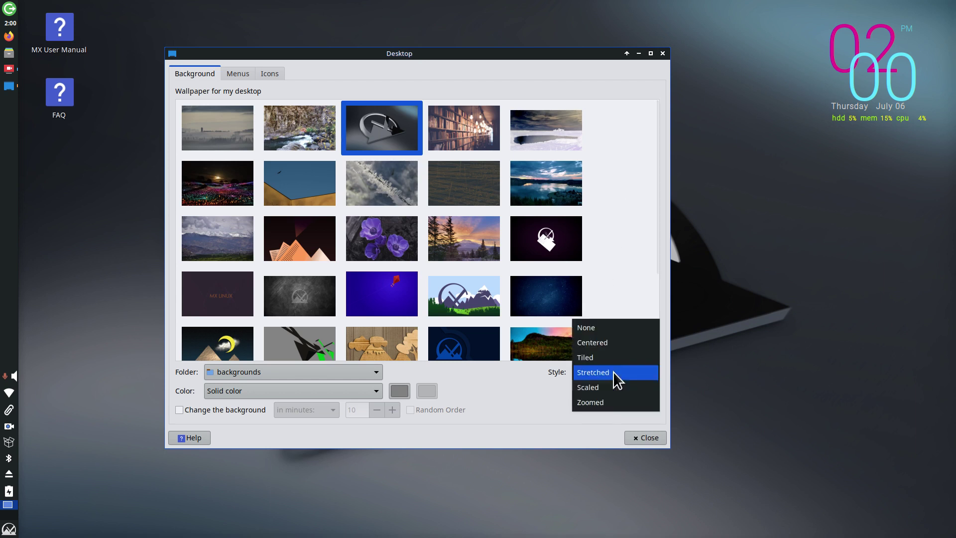
click(548, 393)
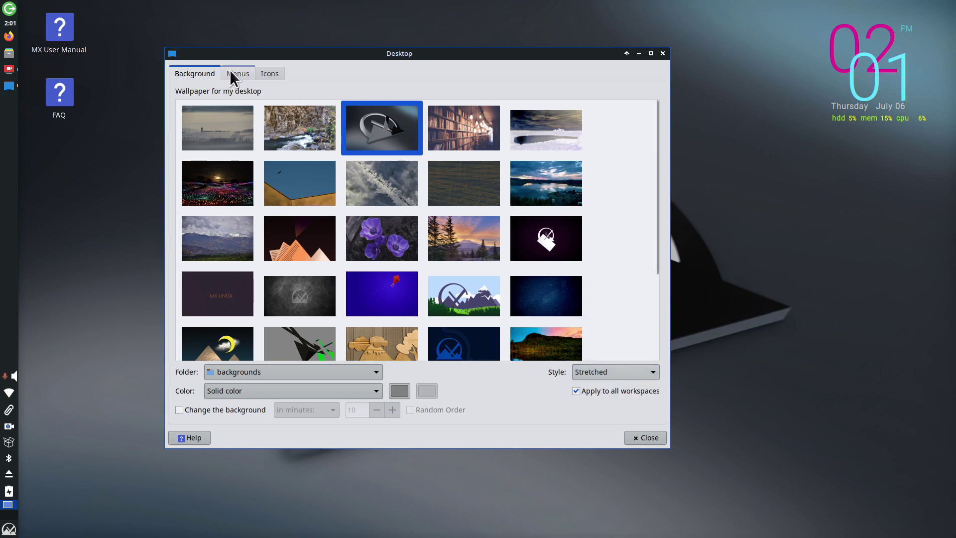
Step: Enable the Home, File System and Trash default desktop icons
click(232, 74)
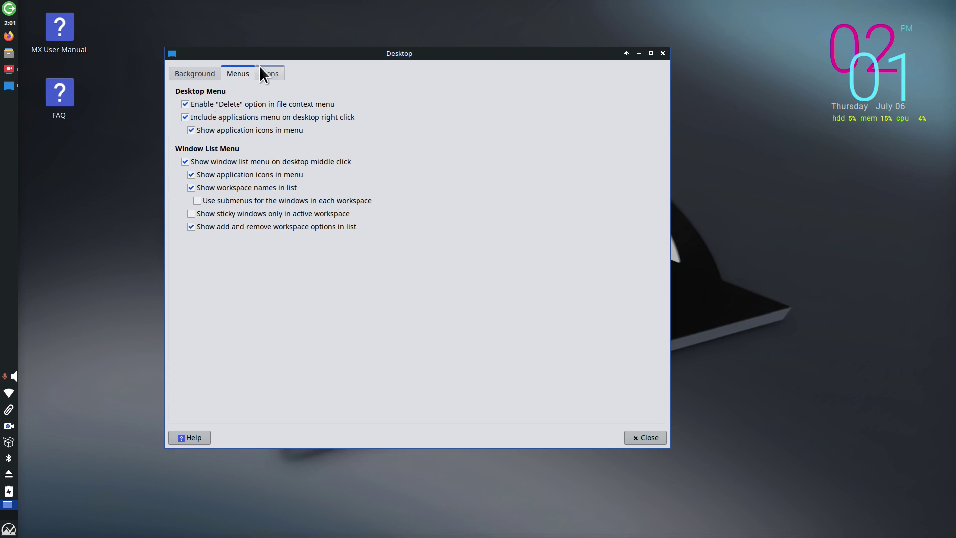
click(269, 75)
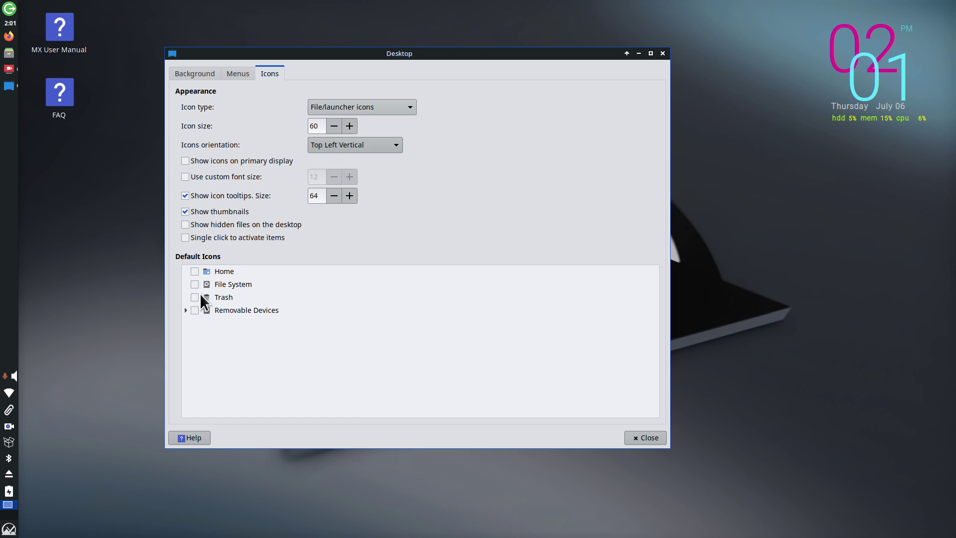
click(195, 270)
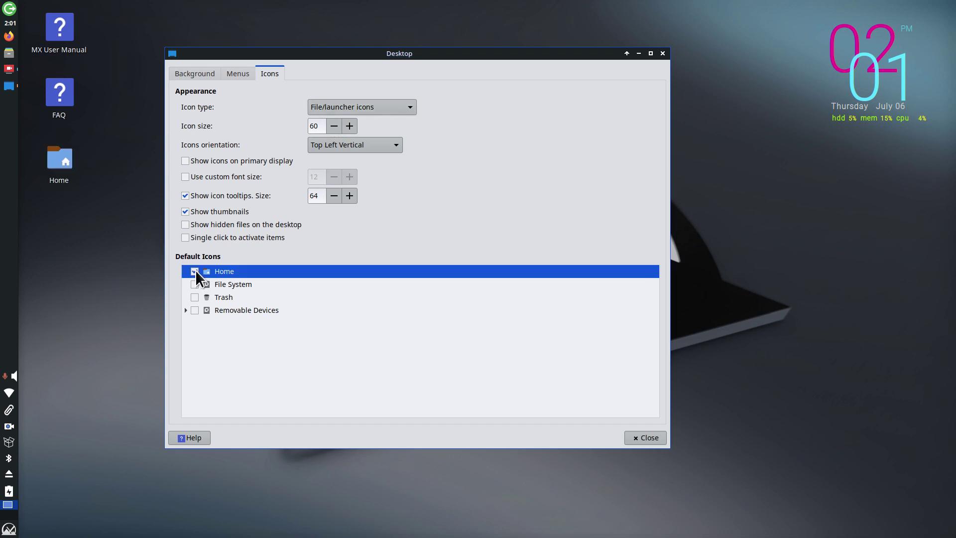
click(196, 284)
click(195, 297)
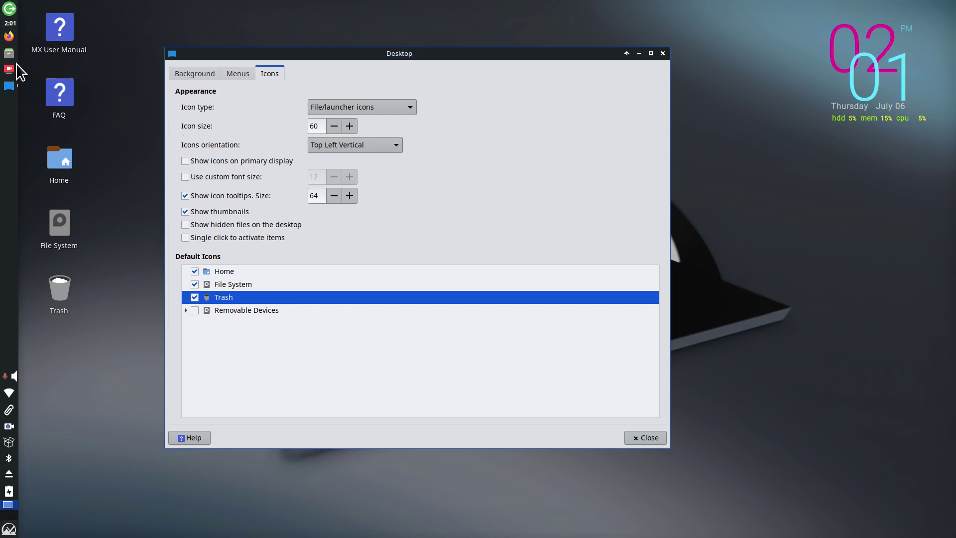
Step: Open the home folder in Thunar from the desktop, move its window, then close it
click(10, 54)
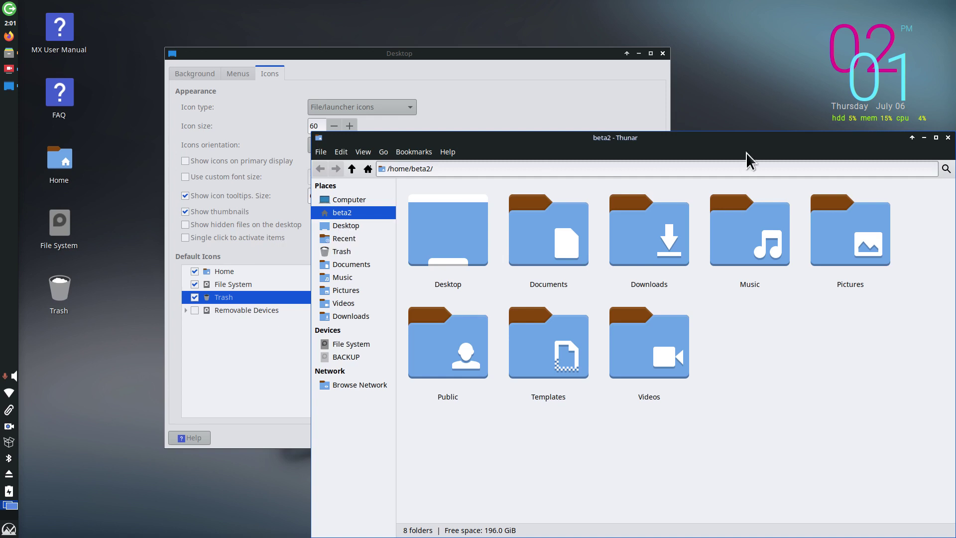
drag(747, 151, 634, 129)
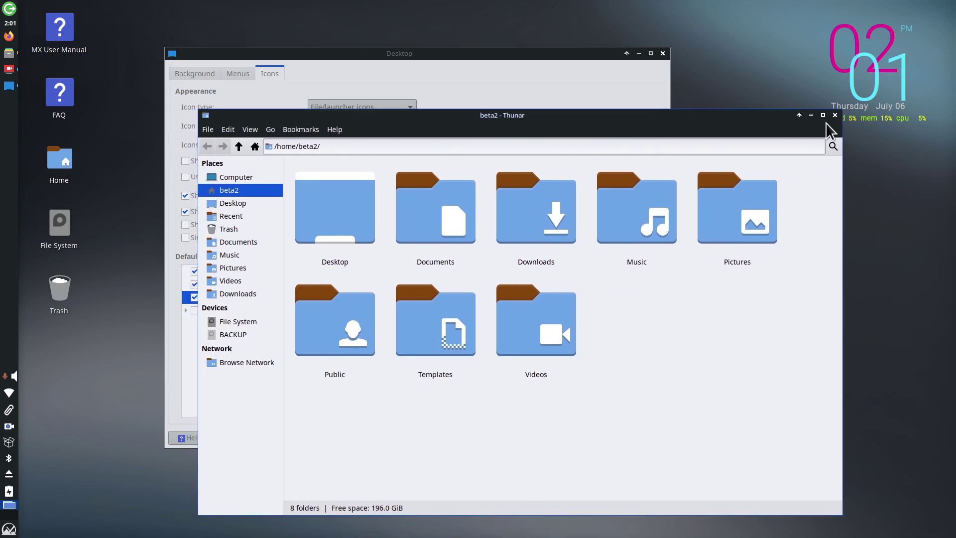
click(835, 116)
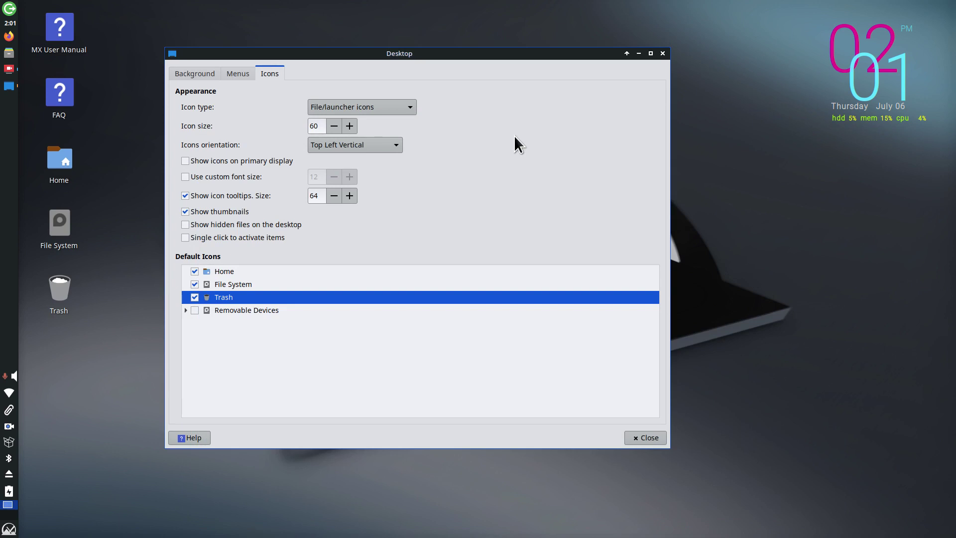
Step: Untick the Home, File System and Trash icons, then close Desktop Settings
click(194, 271)
click(194, 284)
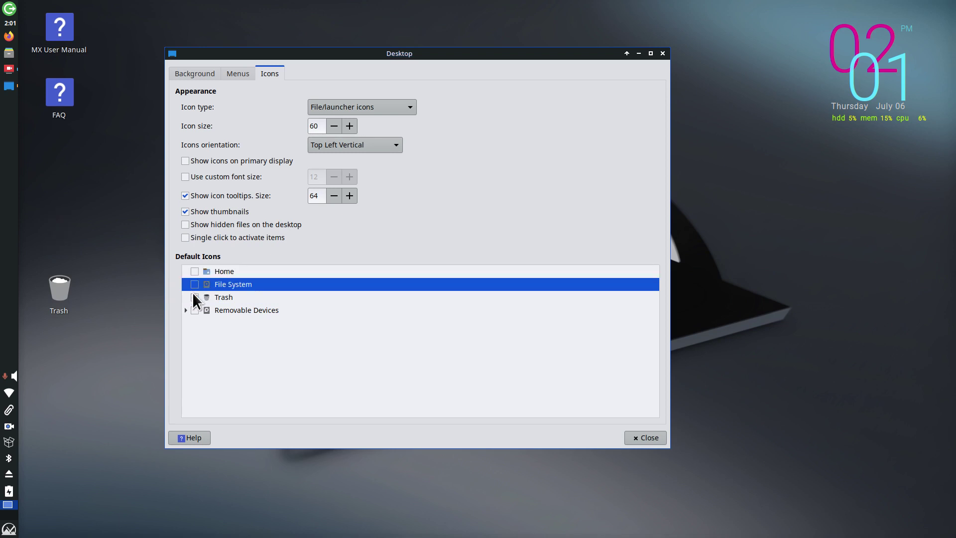
click(195, 298)
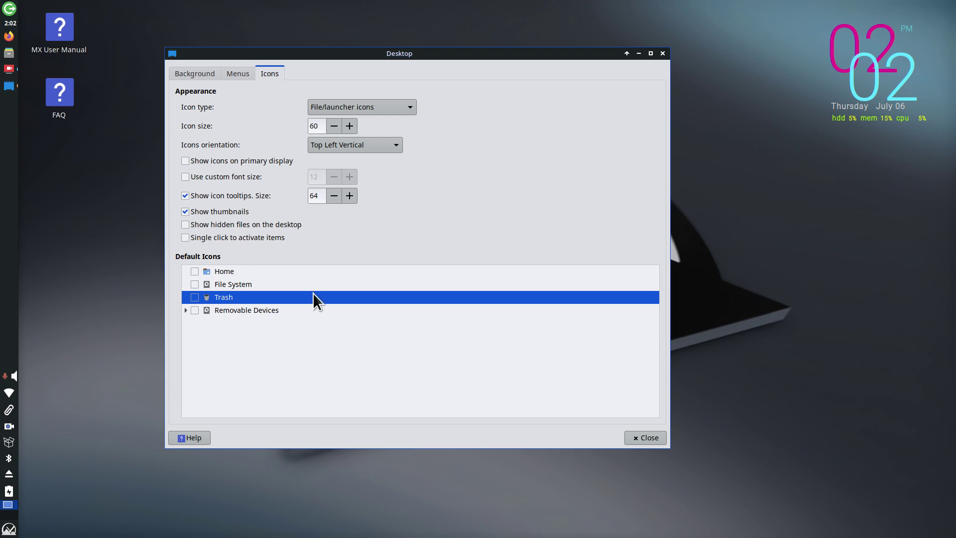
click(645, 438)
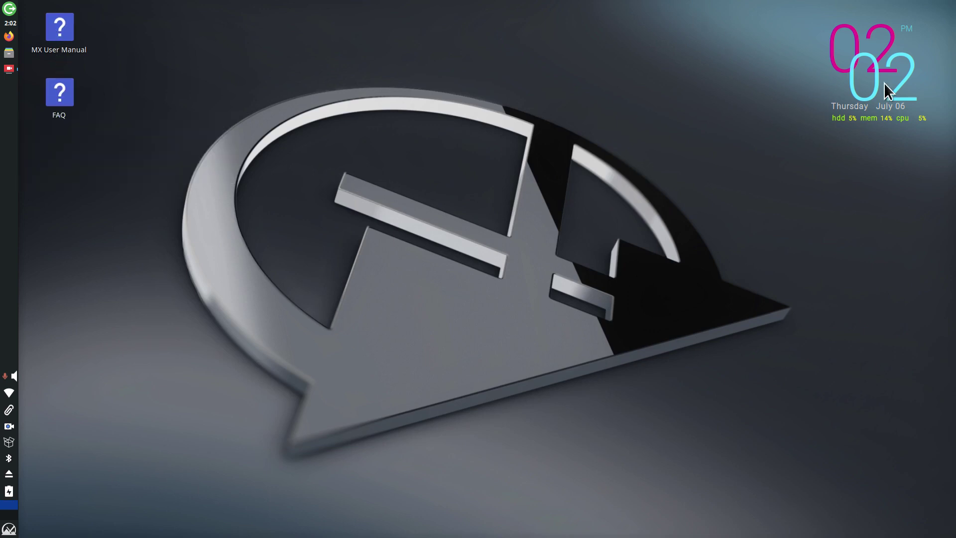
Step: Bring up Log Out from the panel and the applications menu, cancelling it both times
click(10, 8)
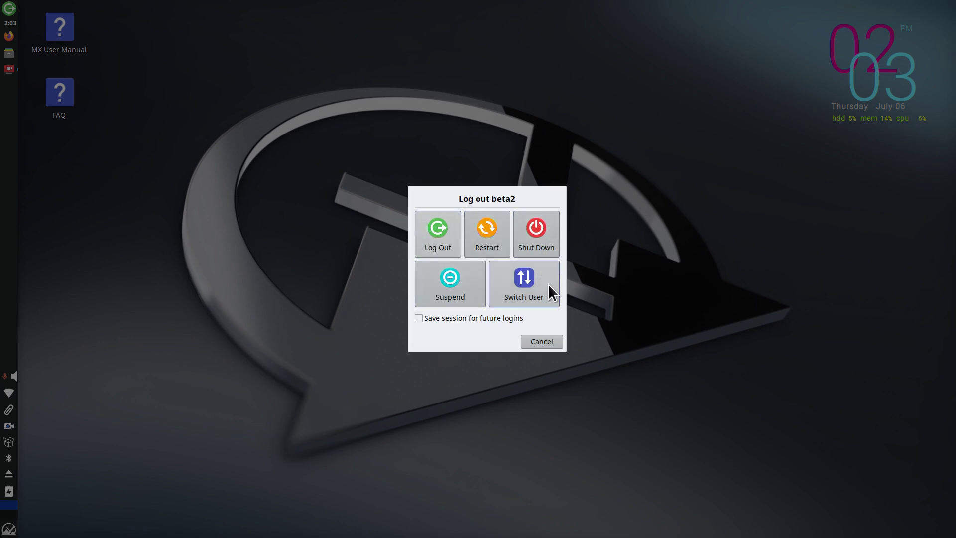
click(540, 343)
click(15, 530)
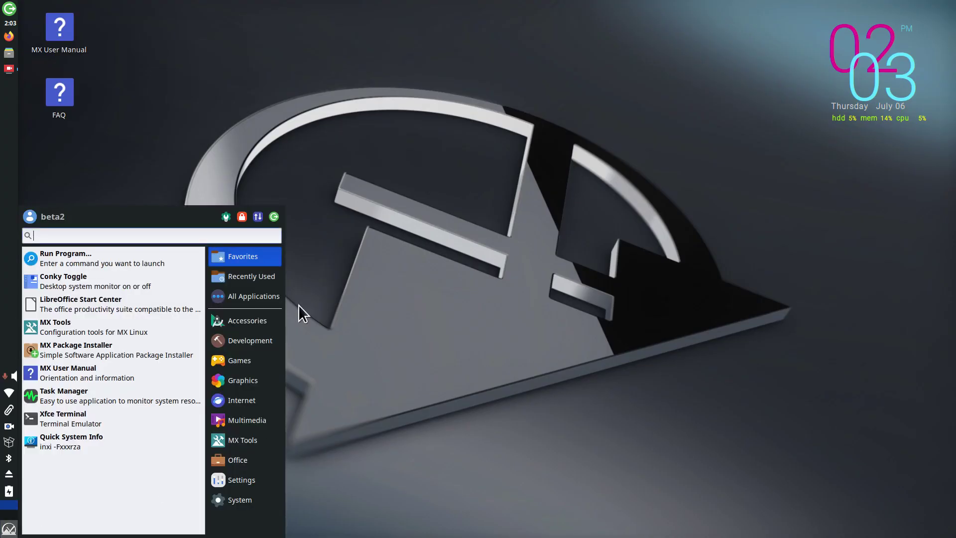
click(275, 216)
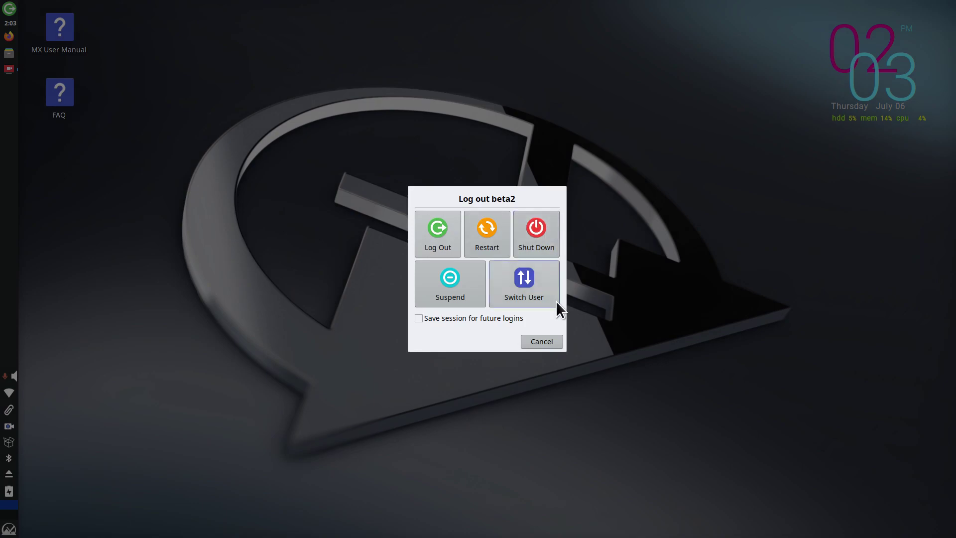
click(545, 342)
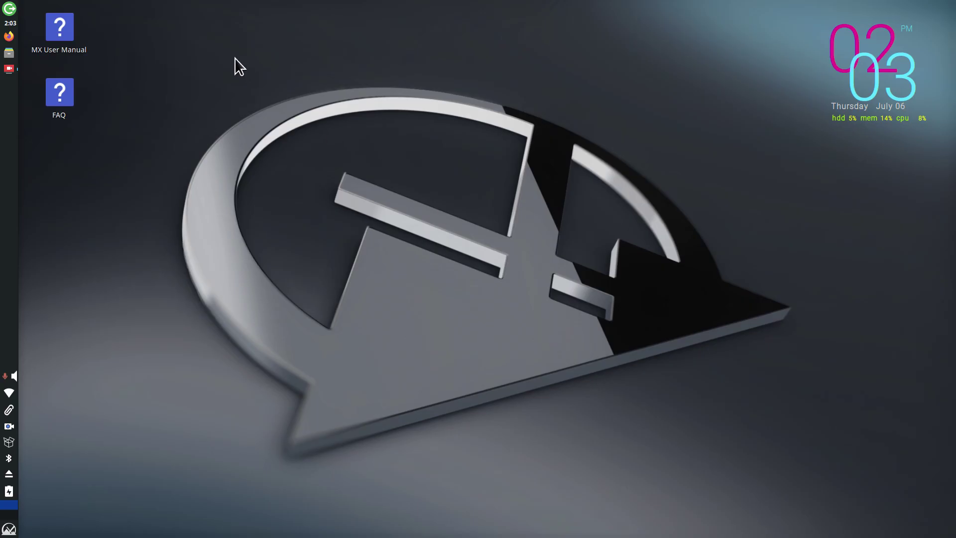
Step: Bring up Log Out from the desktop context menu and cancel it again
right_click(142, 16)
mouse_move(195, 229)
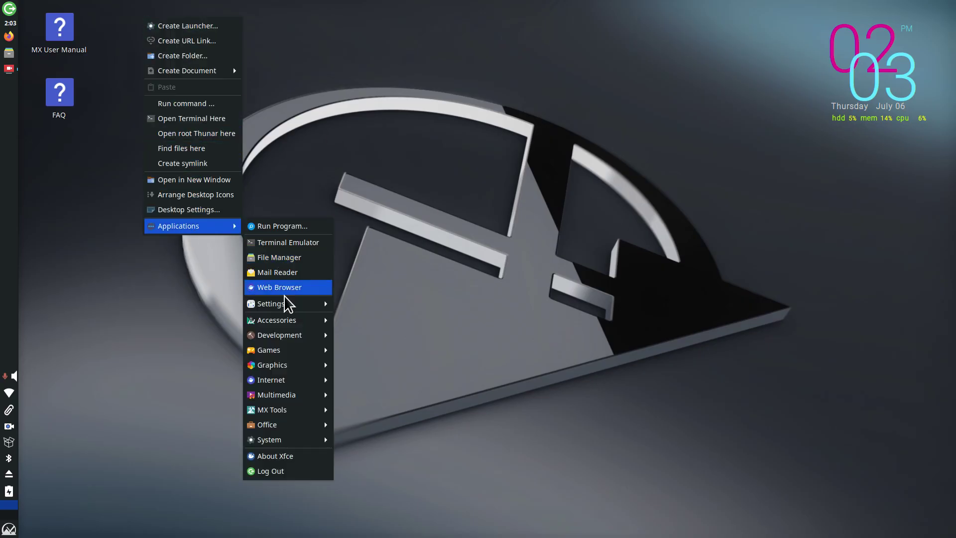
click(279, 473)
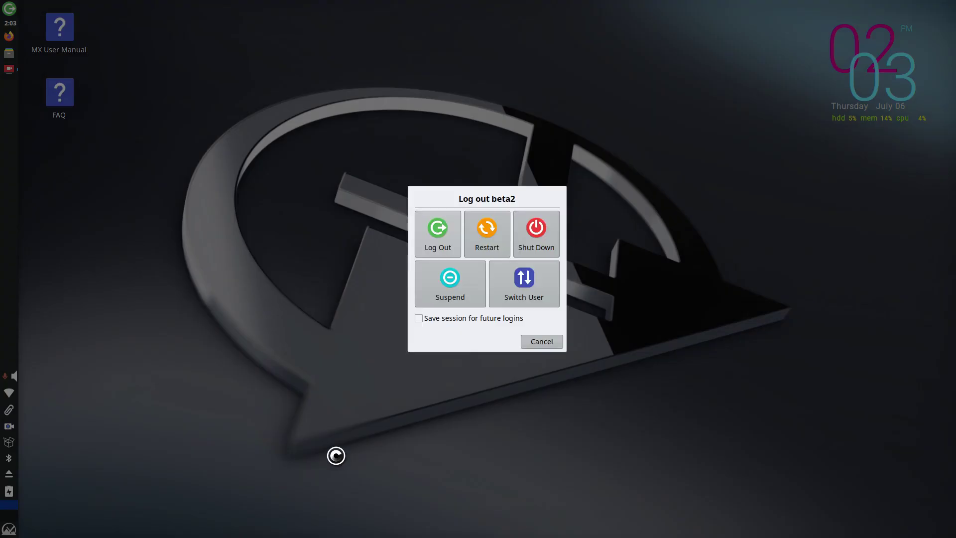
click(538, 344)
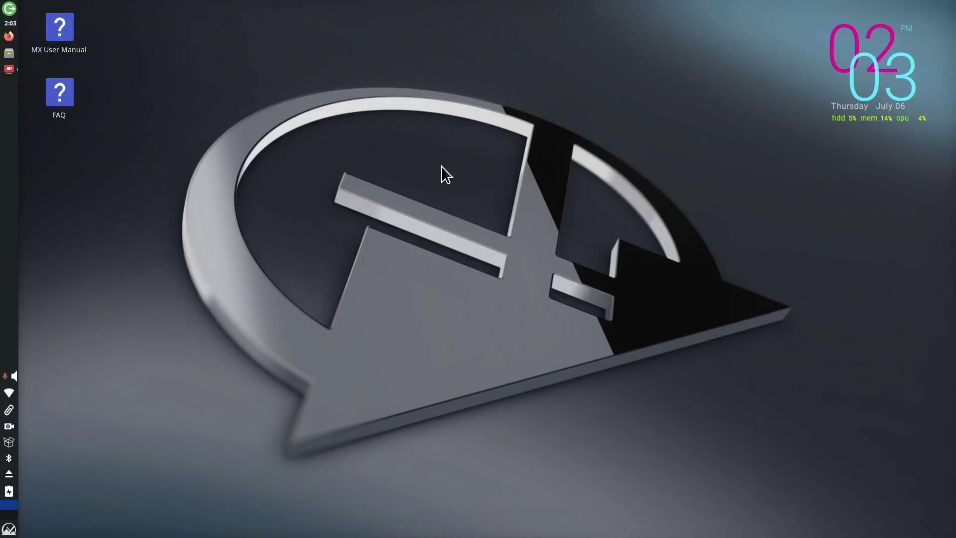
Step: Create a 'Log Out' launcher running xfce4-session-logout, move it to the desktop centre, and test it
right_click(261, 36)
click(293, 46)
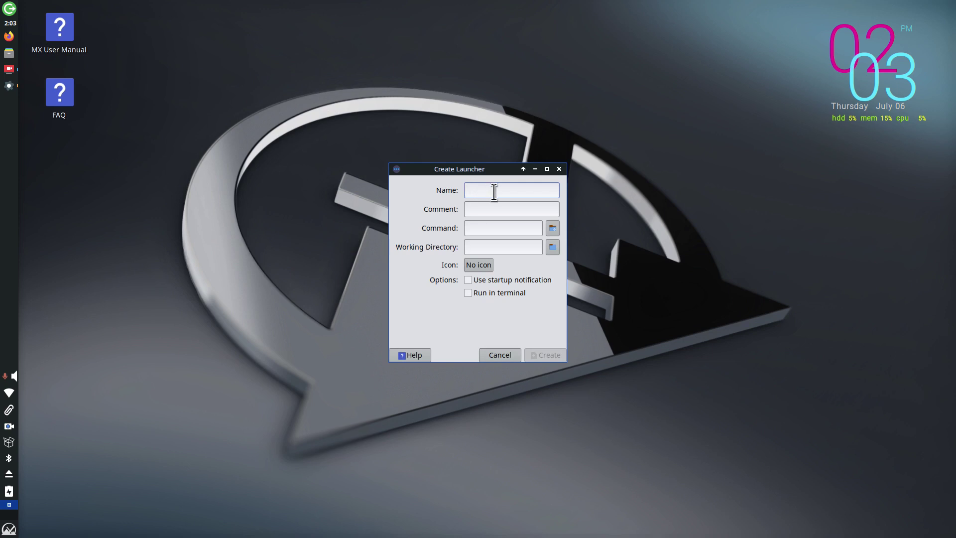
text(log)
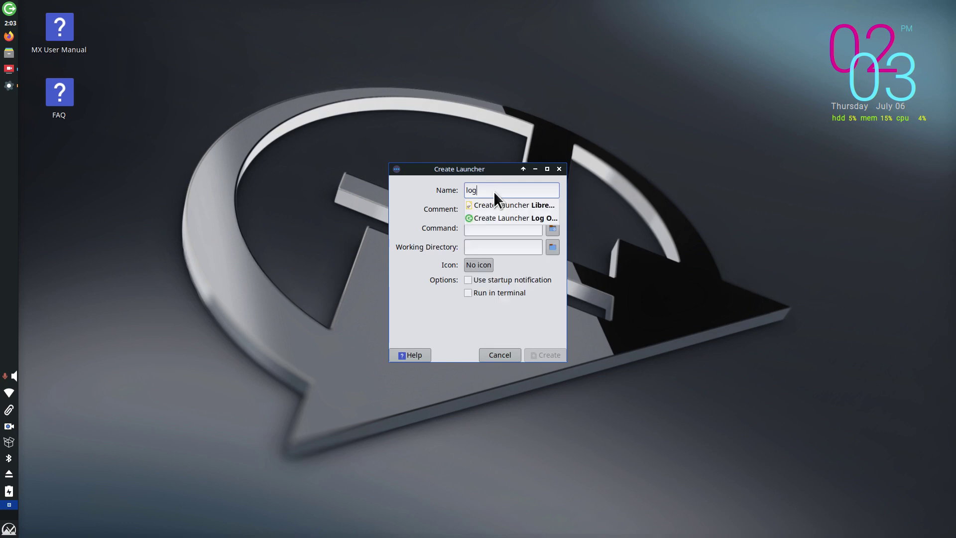
click(501, 219)
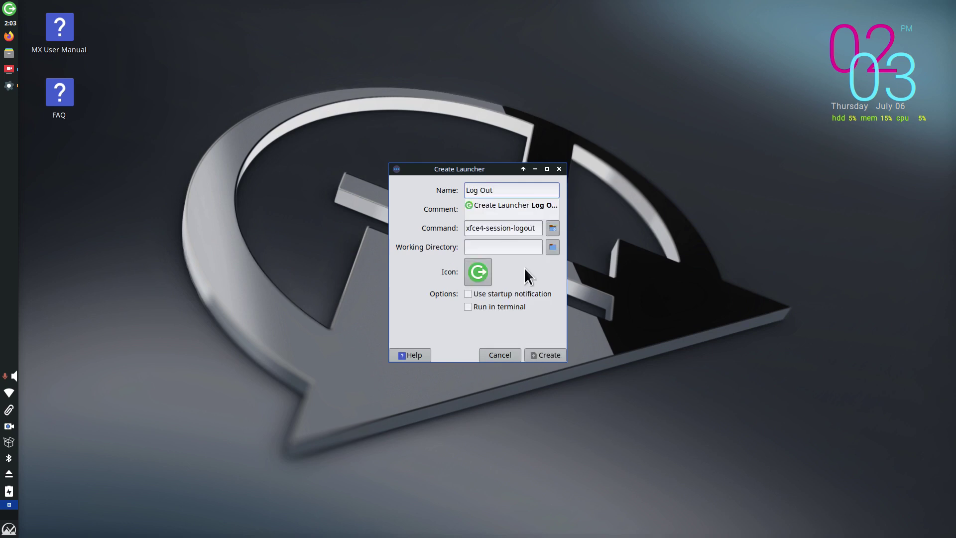
click(542, 354)
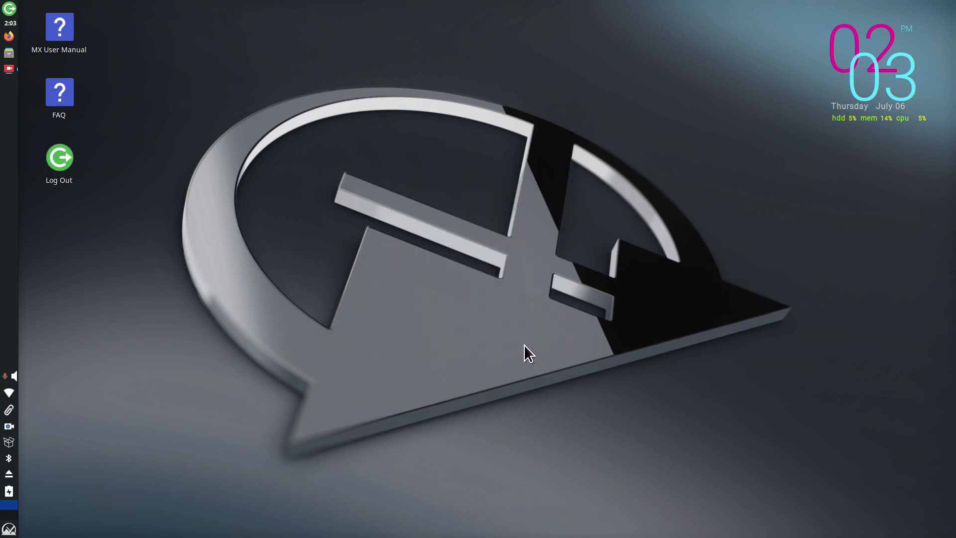
drag(61, 158, 453, 293)
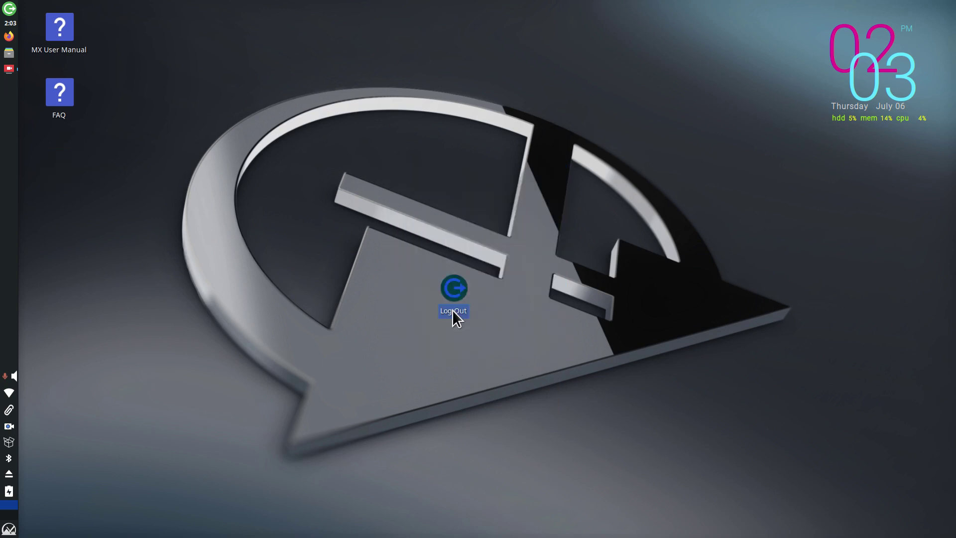
double_click(457, 291)
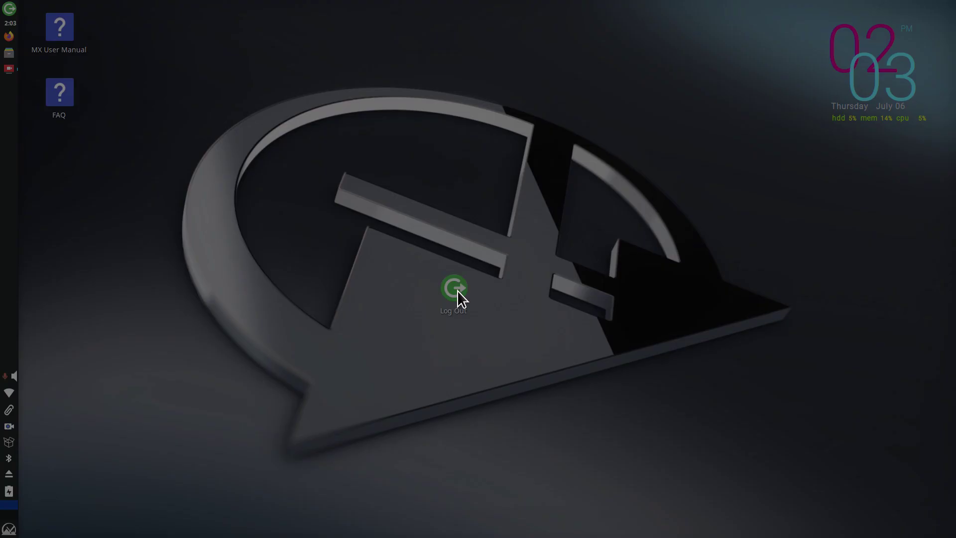
Step: Cancel the logout prompt, move the Log Out launcher under the clock, and open then close Orage
click(546, 341)
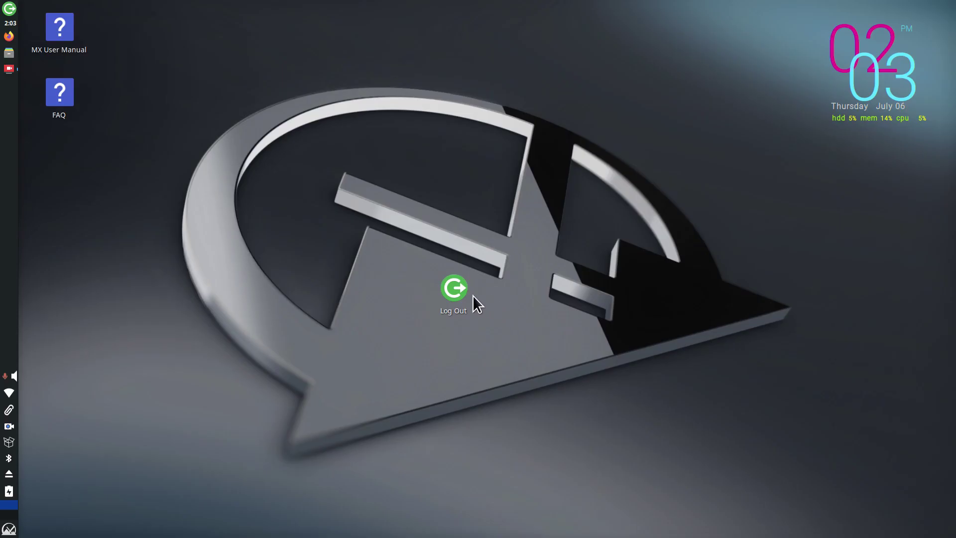
drag(473, 296, 883, 175)
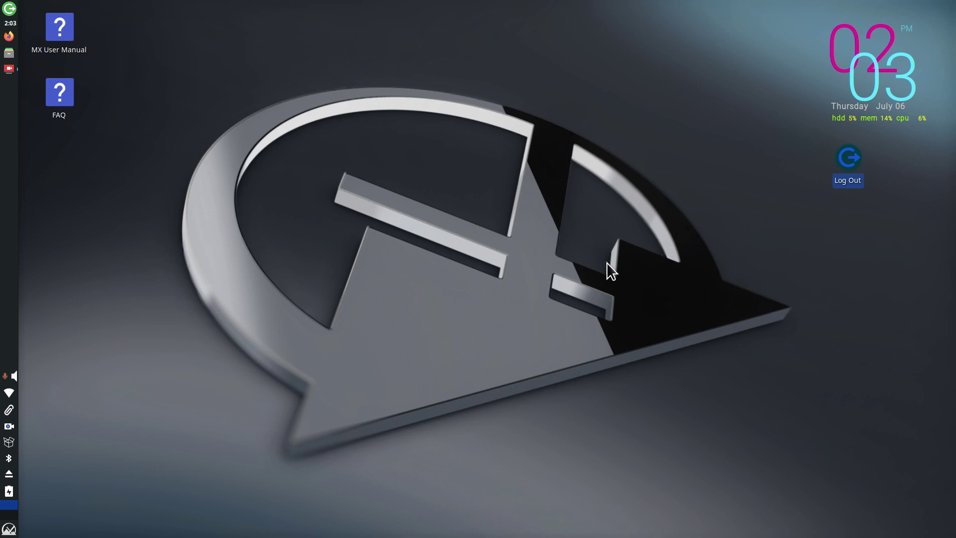
click(9, 25)
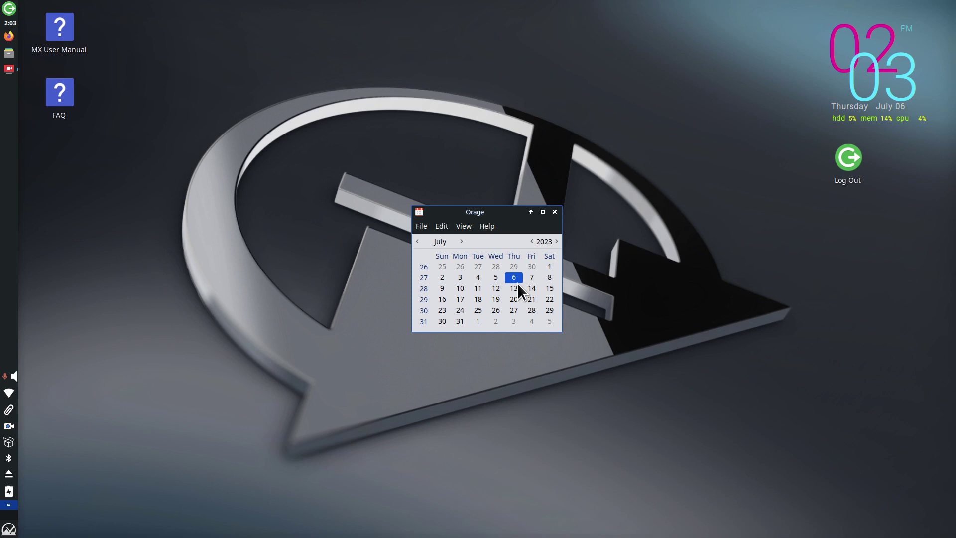
click(554, 212)
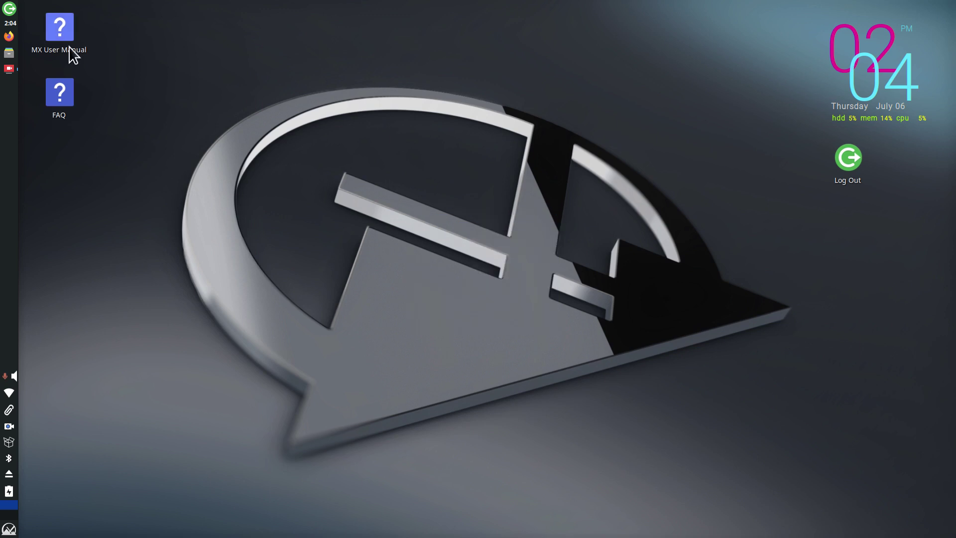
Step: Launch Firefox on the MX Linux Blog, move its window, then maximize and restore it twice
click(8, 37)
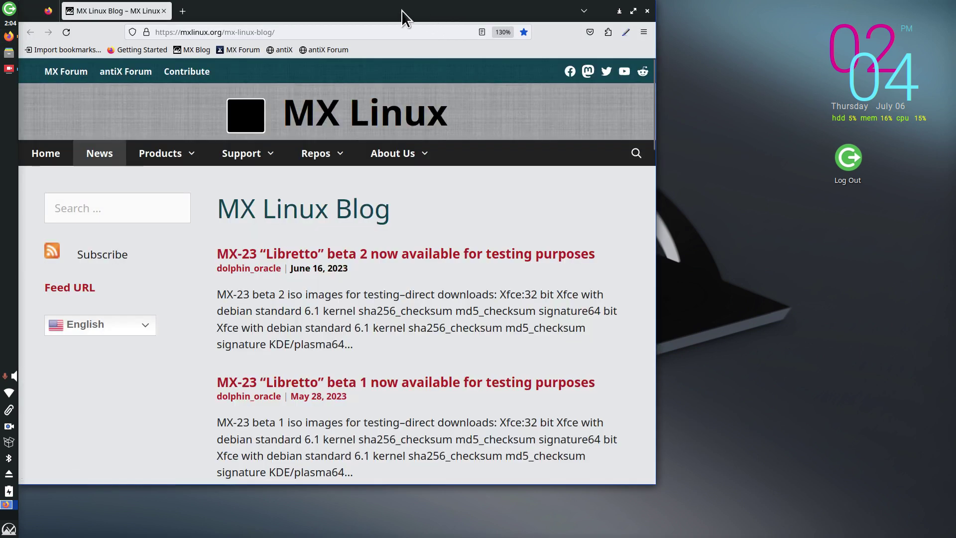
drag(381, 10, 508, 46)
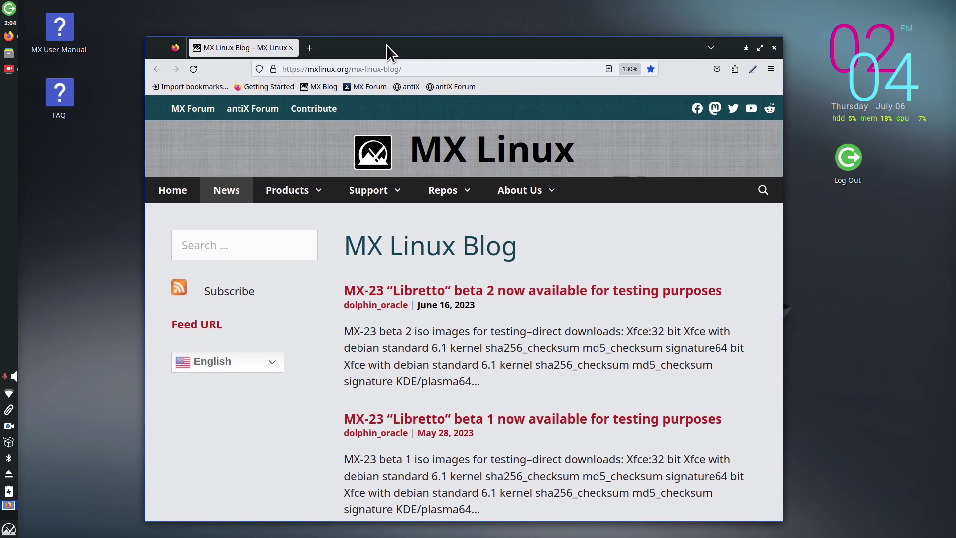
double_click(419, 43)
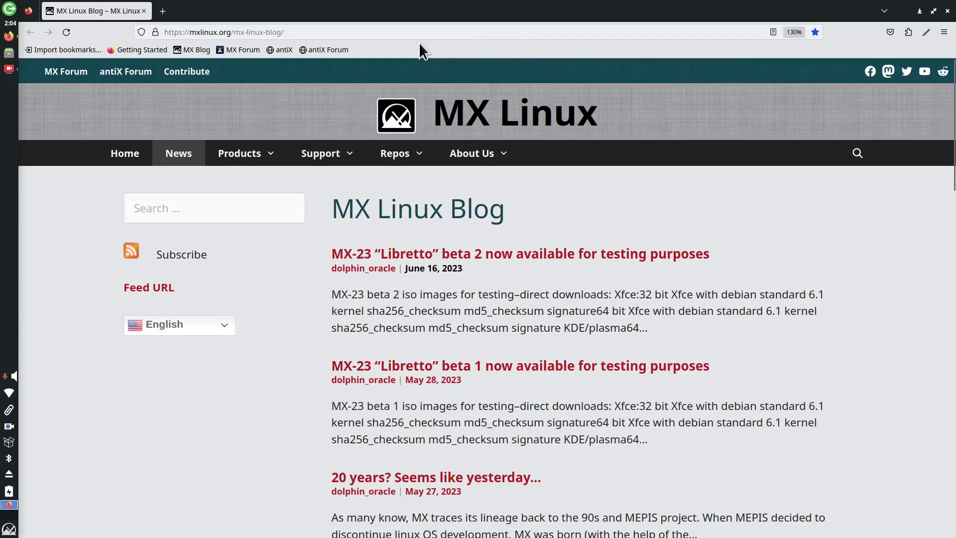
double_click(726, 7)
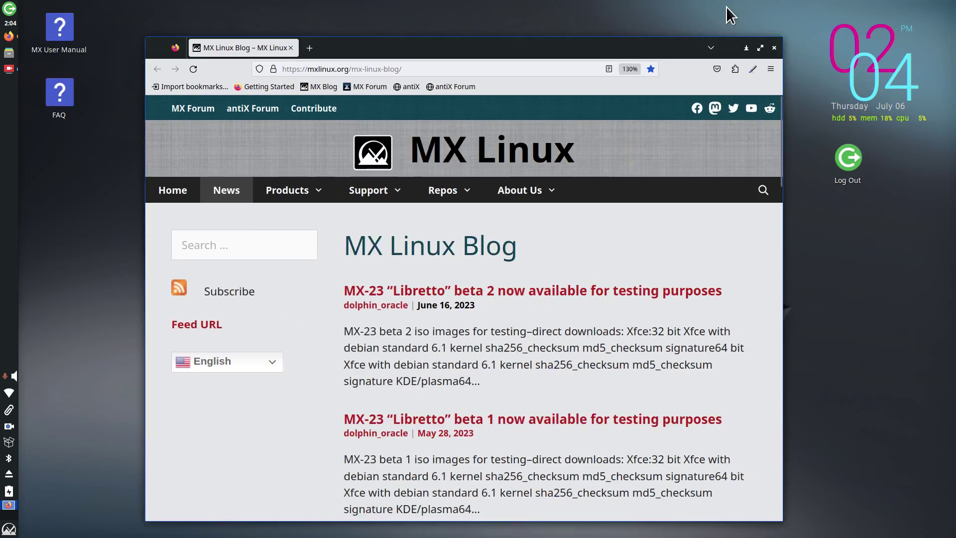
click(761, 48)
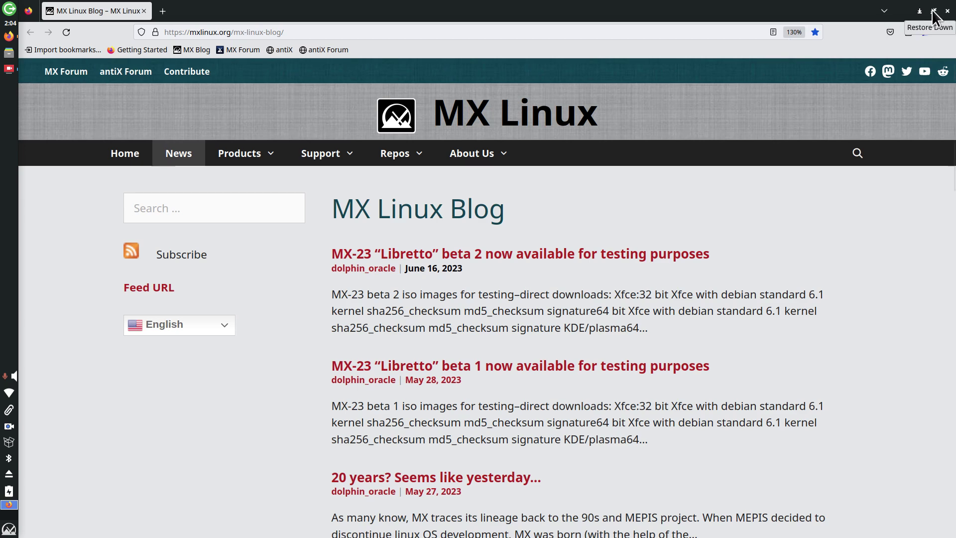
click(934, 11)
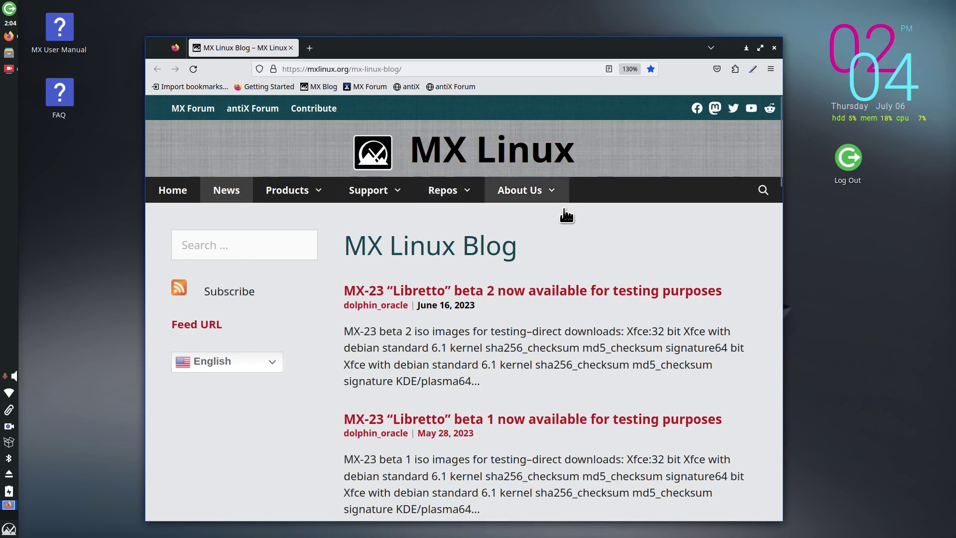
Step: Try various page zoom levels, settle the MX Linux Blog at 140%, and maximize Firefox
mouse_move(567, 215)
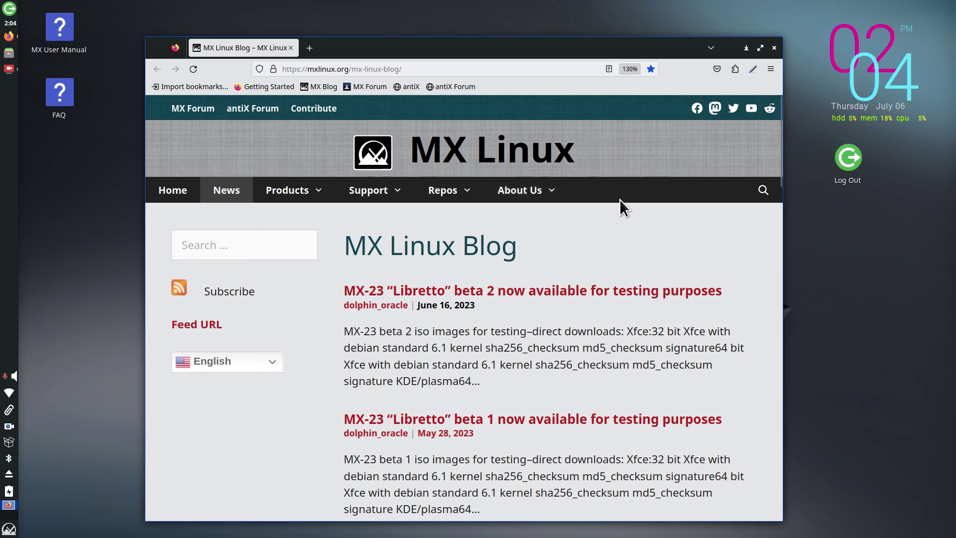
key(ctrl+minus)
key(ctrl+minus)
key(ctrl+minus)
key(ctrl+minus)
key(ctrl+minus)
key(ctrl+minus)
key(ctrl+minus)
key(ctrl+minus)
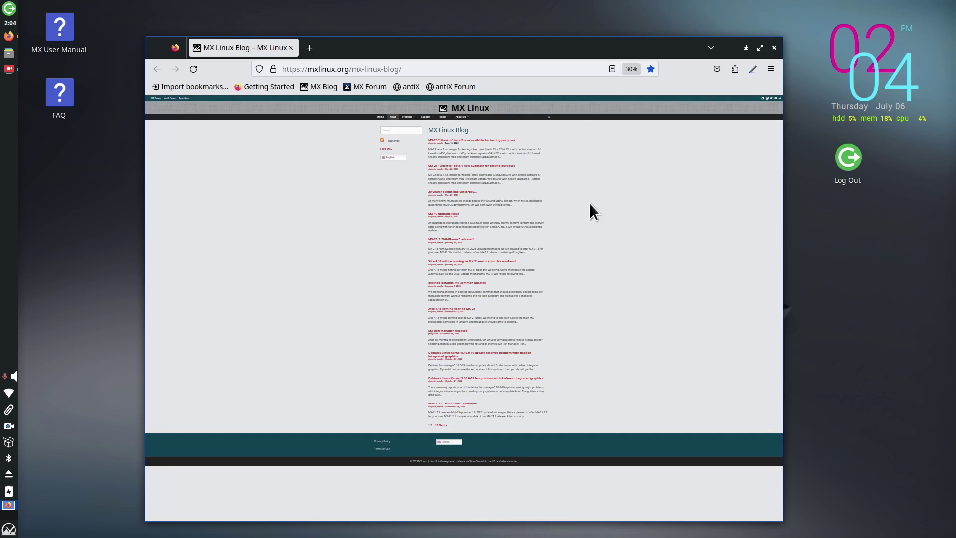
key(ctrl+plus)
key(ctrl+plus)
key(ctrl+plus)
key(ctrl+plus)
key(ctrl+plus)
key(ctrl+plus)
key(ctrl+plus)
key(ctrl+plus)
key(ctrl+plus)
key(ctrl+plus)
key(ctrl+plus)
key(ctrl+plus)
key(ctrl+plus)
key(ctrl+plus)
key(ctrl+plus)
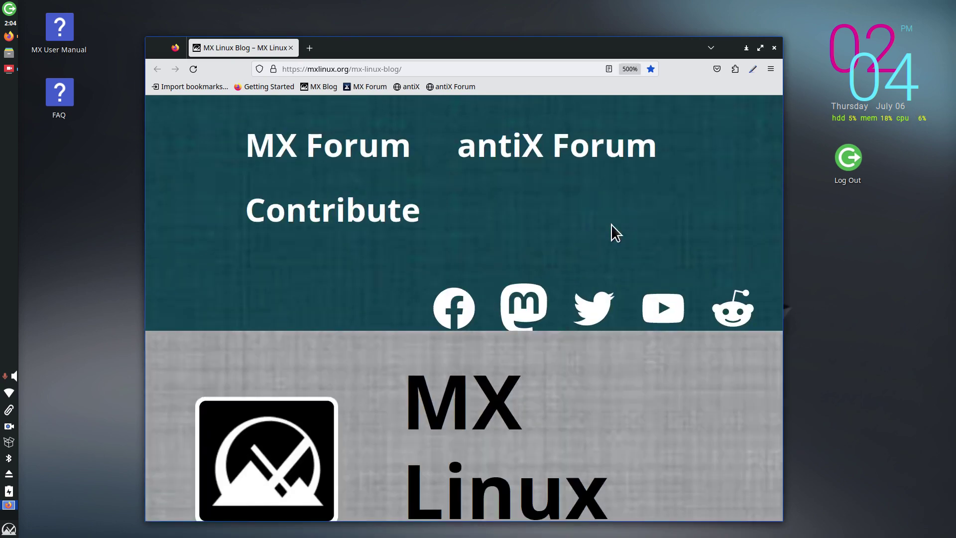
key(ctrl+minus)
key(ctrl+minus)
key(ctrl+minus)
key(ctrl+minus)
key(ctrl+minus)
key(ctrl+minus)
key(ctrl+minus)
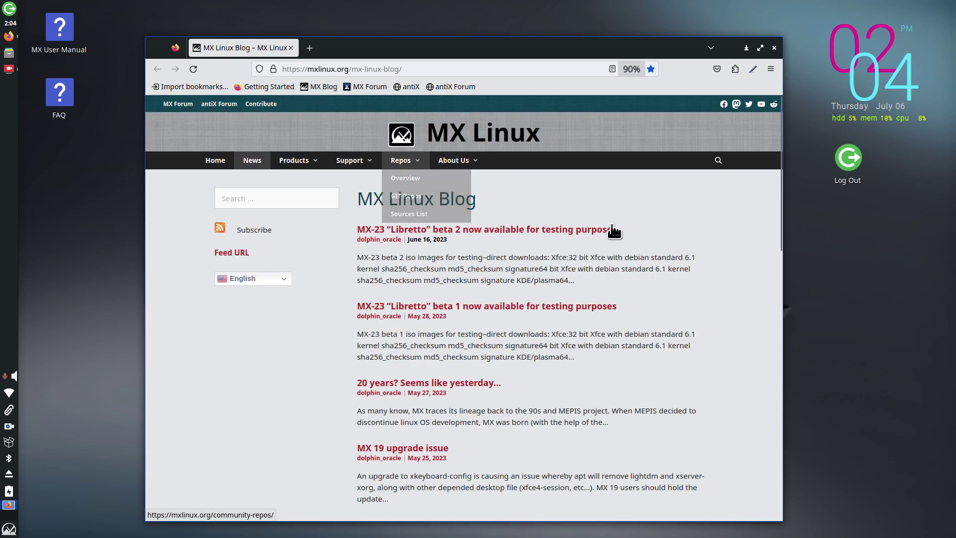
key(ctrl+plus)
key(ctrl+plus)
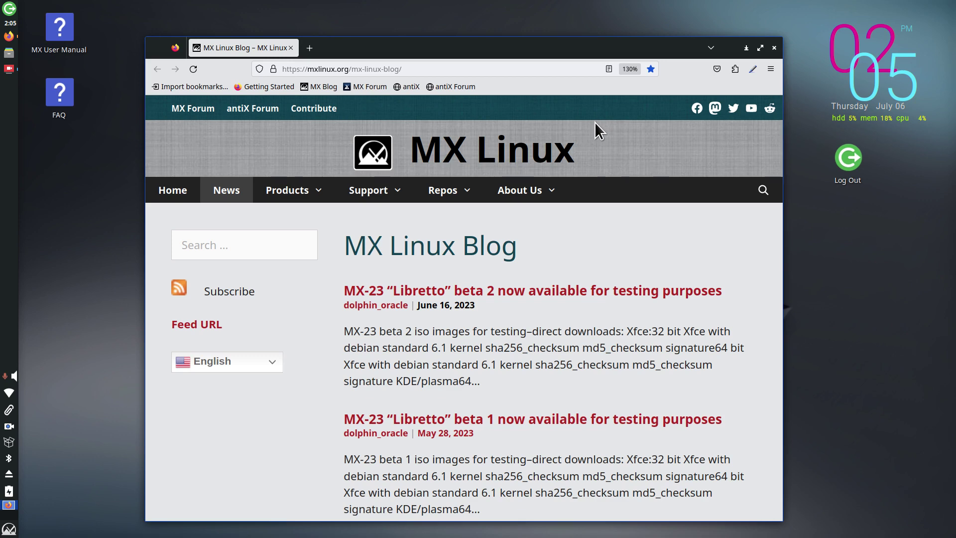
key(ctrl+plus)
key(ctrl+plus)
key(ctrl+plus)
key(ctrl+plus)
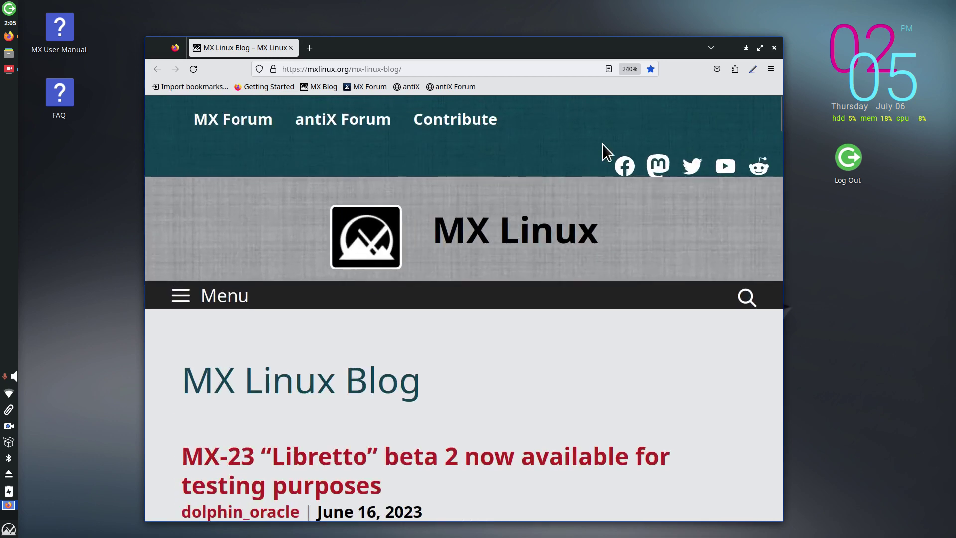
key(ctrl+minus)
key(ctrl+minus)
key(ctrl+minus)
key(ctrl+minus)
key(ctrl+minus)
key(ctrl+minus)
key(ctrl+minus)
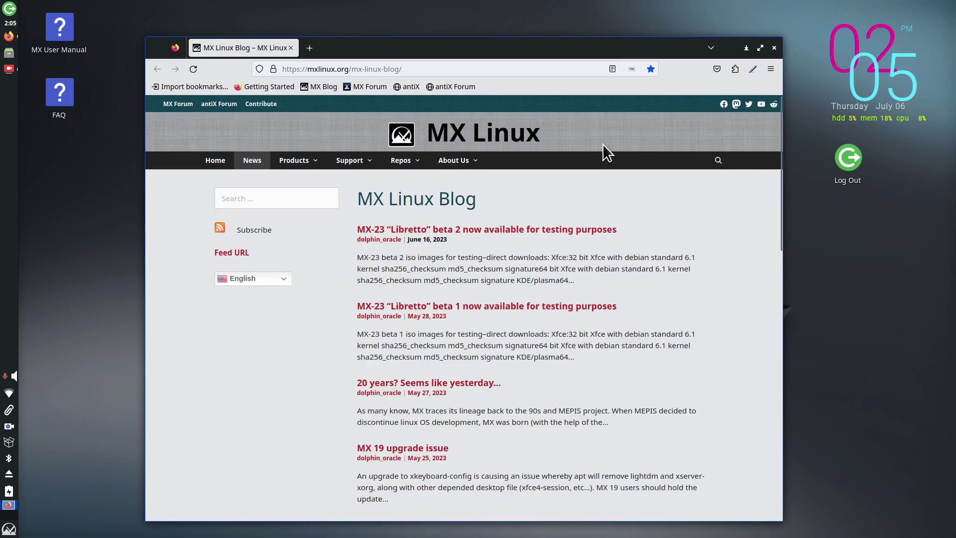
key(ctrl+minus)
key(ctrl+minus)
key(ctrl+minus)
key(ctrl+minus)
key(ctrl+minus)
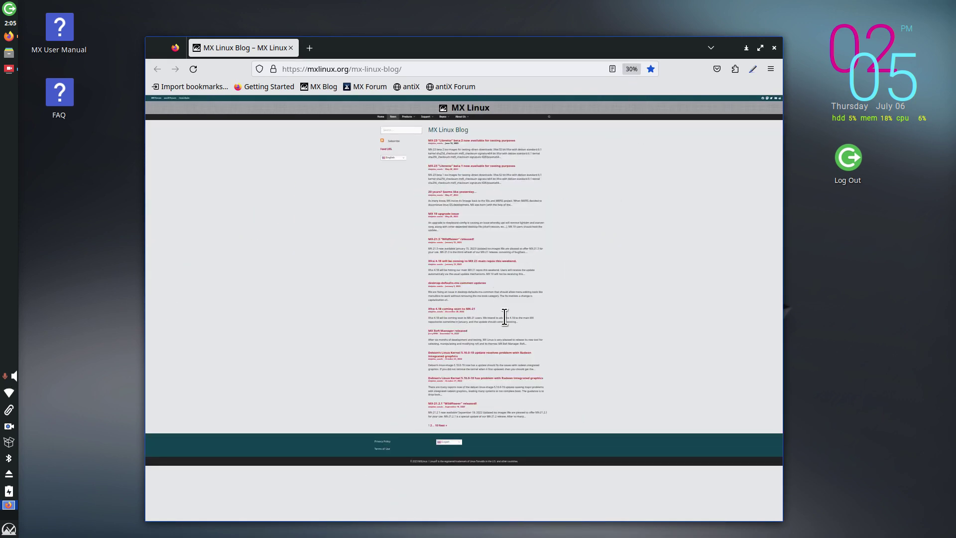
key(ctrl+plus)
key(ctrl+plus)
key(ctrl+plus)
key(ctrl+plus)
key(ctrl+plus)
key(ctrl+plus)
key(ctrl+plus)
key(ctrl+plus)
key(ctrl+plus)
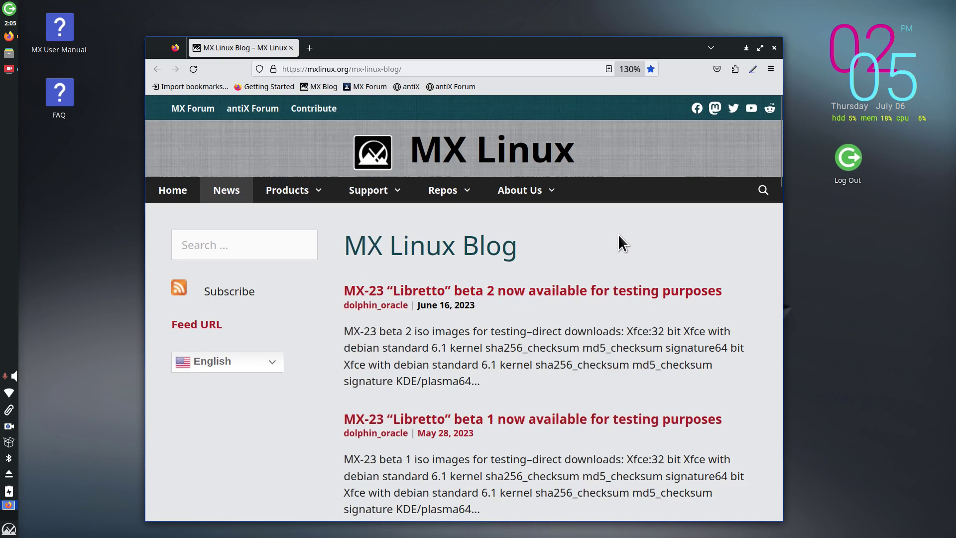
key(ctrl+minus)
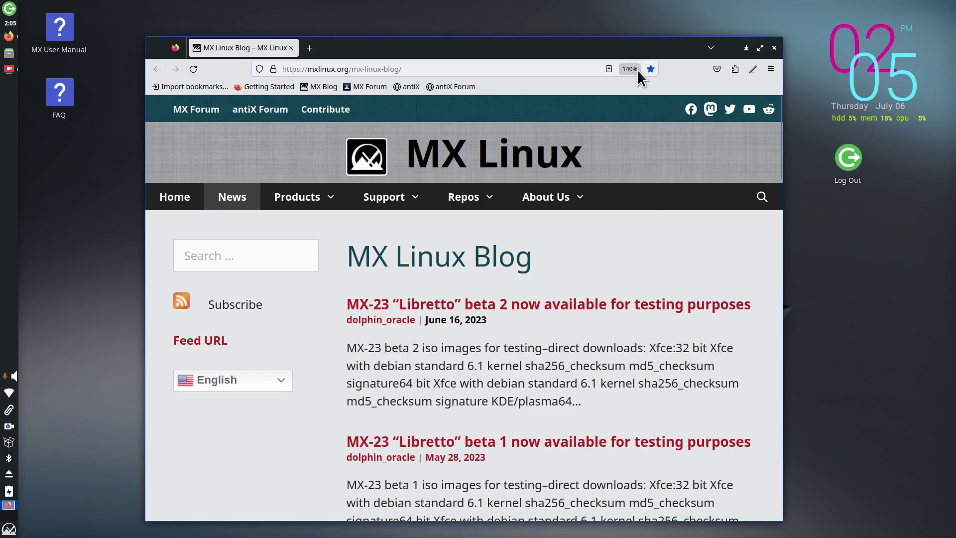
double_click(601, 45)
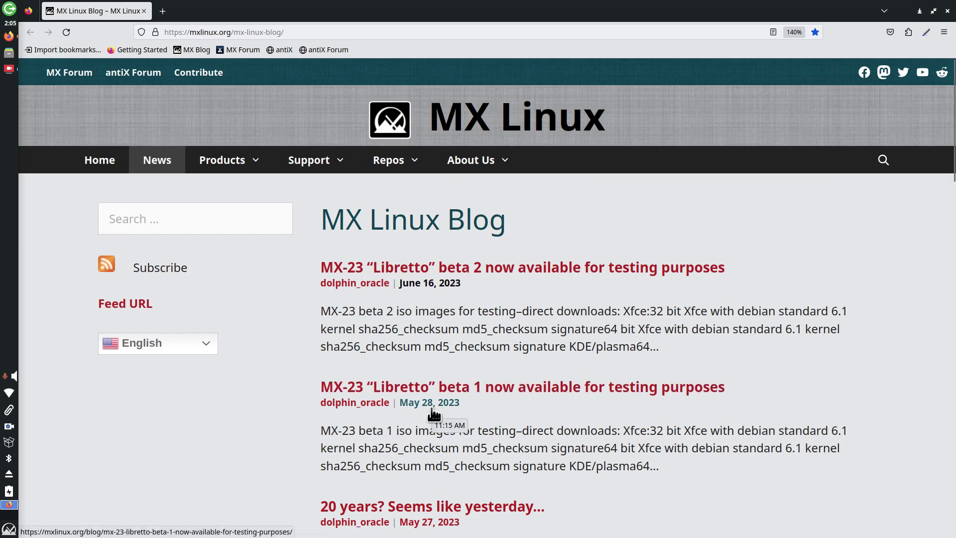
Step: Open the MX Linux Download Links page and select the release number 21.3 in its heading
click(73, 164)
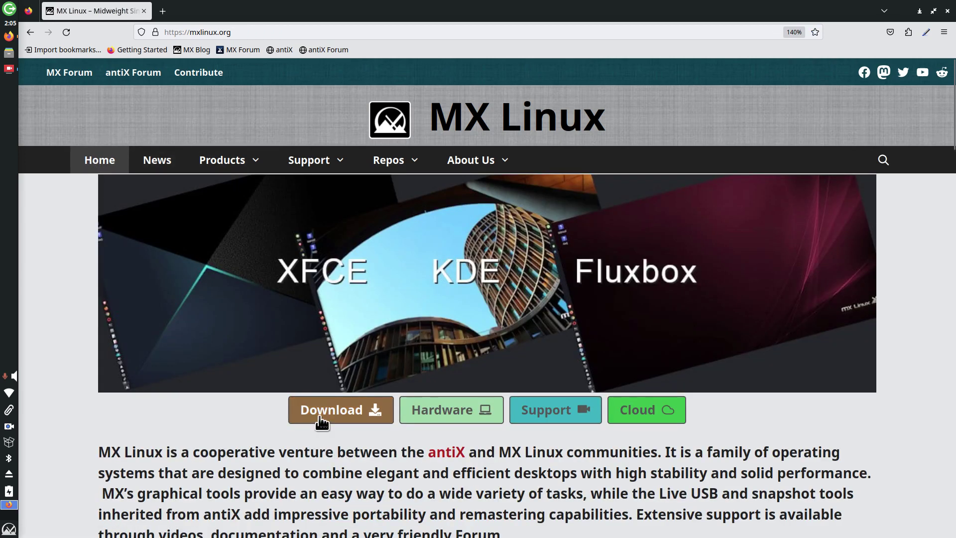
click(322, 413)
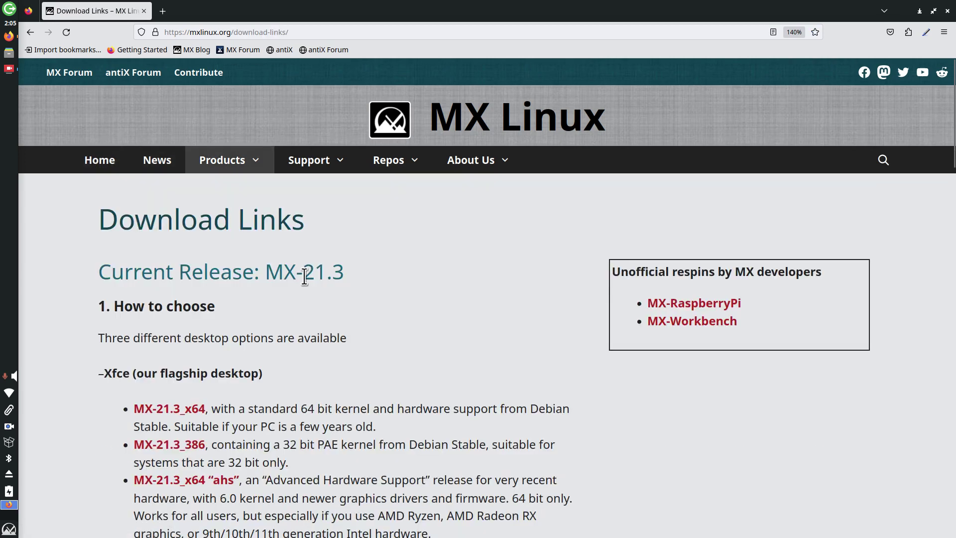
drag(303, 273, 363, 275)
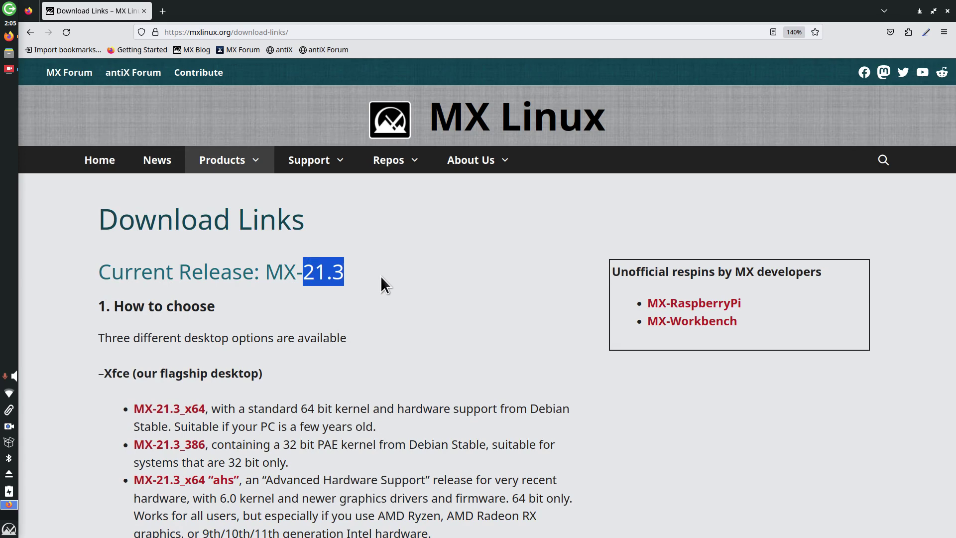
scroll(438, 273, down, 4)
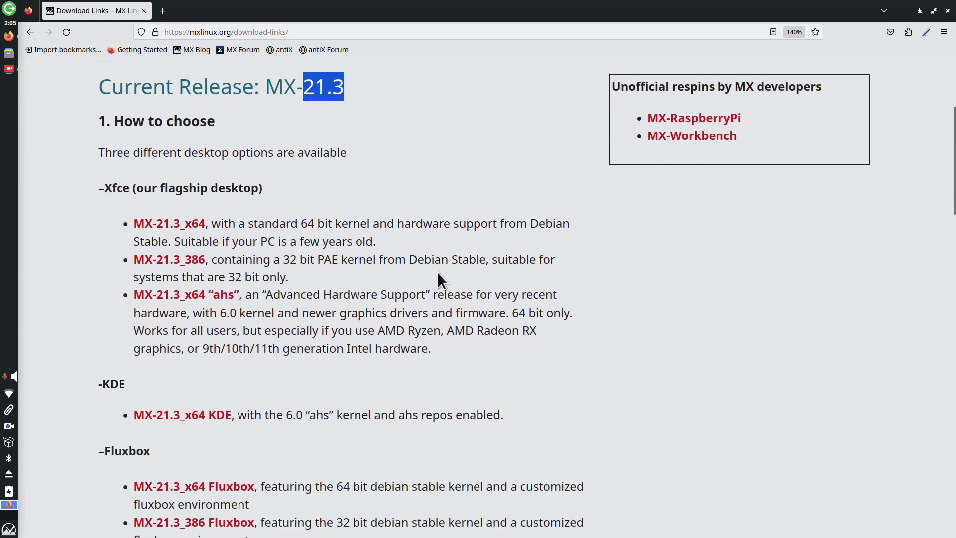
scroll(437, 280, up, 4)
scroll(509, 234, down, 2)
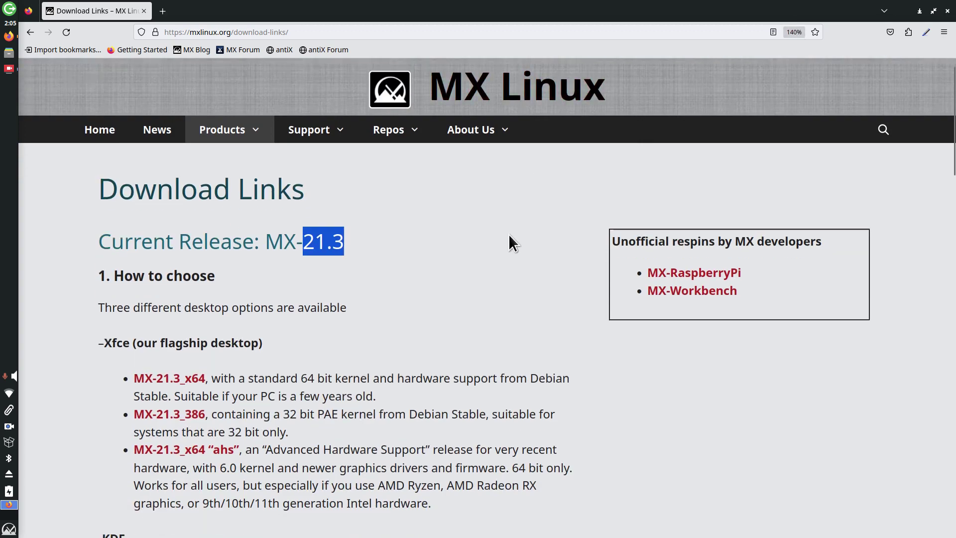
scroll(510, 232, down, 8)
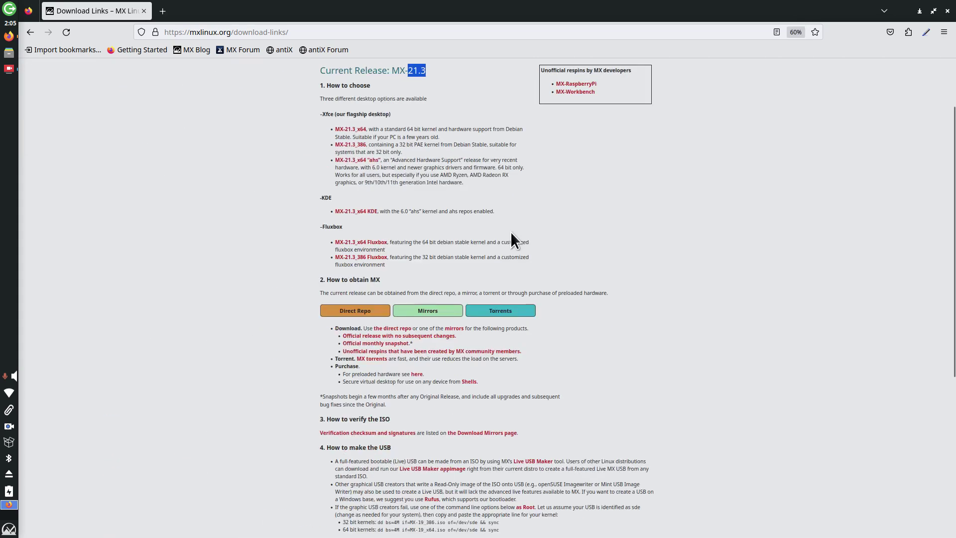
scroll(510, 232, up, 5)
scroll(510, 232, up, 3)
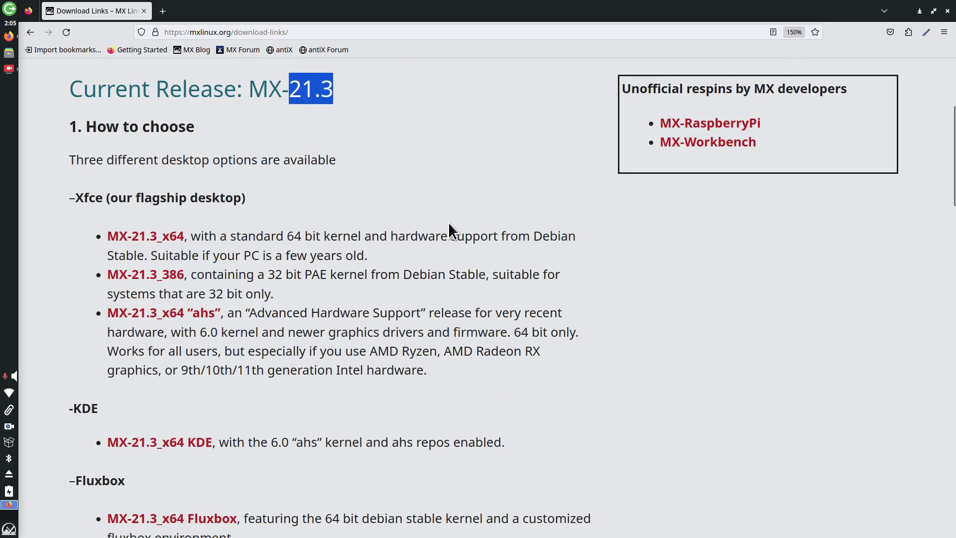
Step: Highlight the 'Xfce (our flagship desktop)' heading, then go back to the MX Linux home page
drag(76, 197, 293, 195)
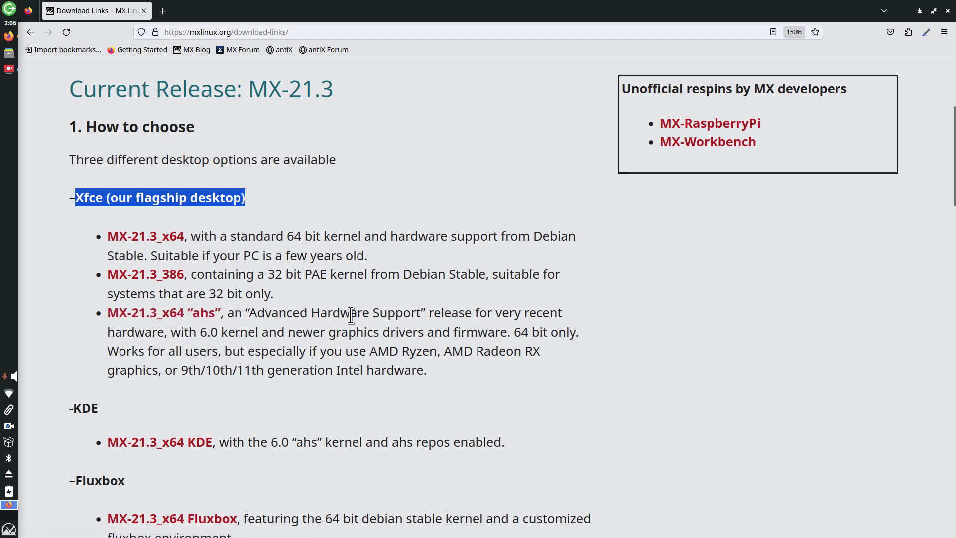
scroll(373, 317, down, 4)
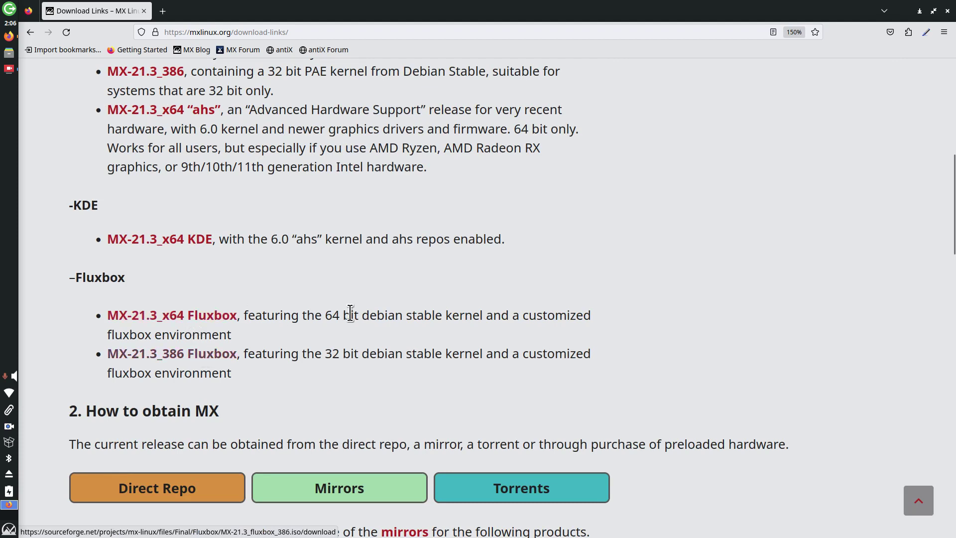
scroll(532, 269, up, 5)
scroll(529, 261, up, 3)
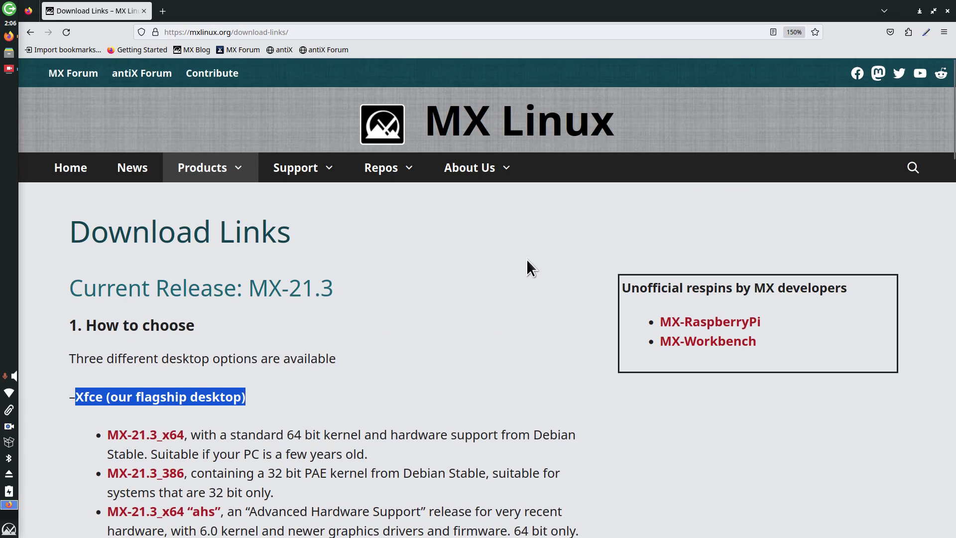
click(30, 32)
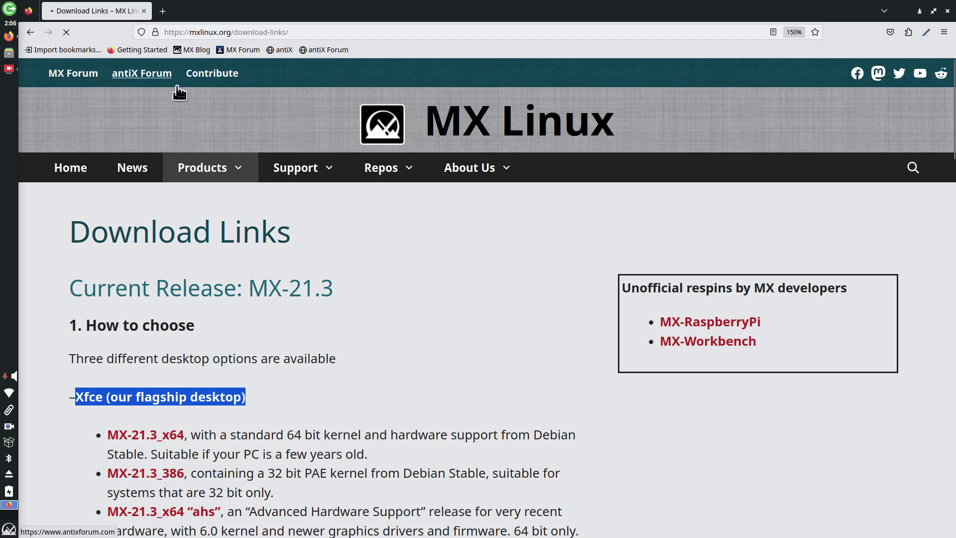
Step: Open the MX-23 Libretto beta 2 post from the MX Linux Blog and zoom it out to 110%
mouse_move(499, 223)
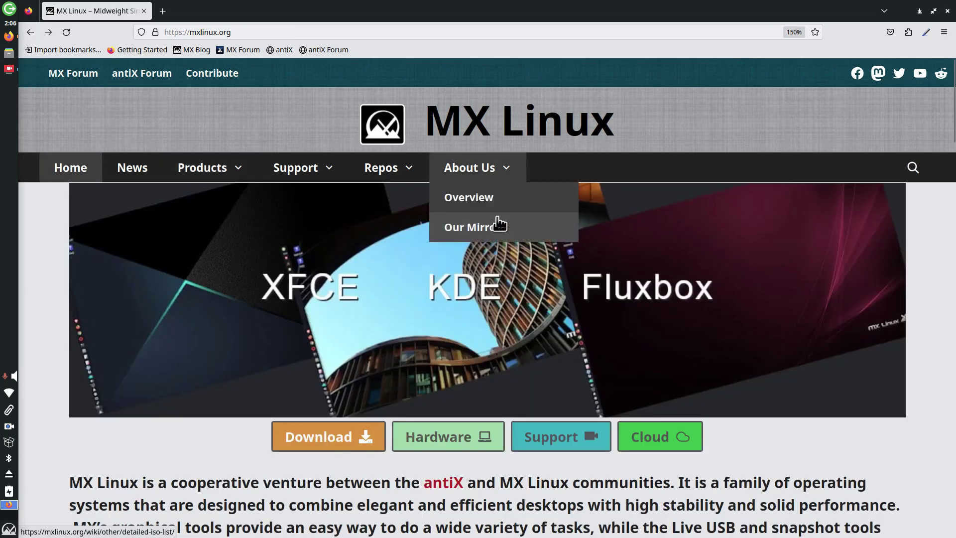
click(26, 34)
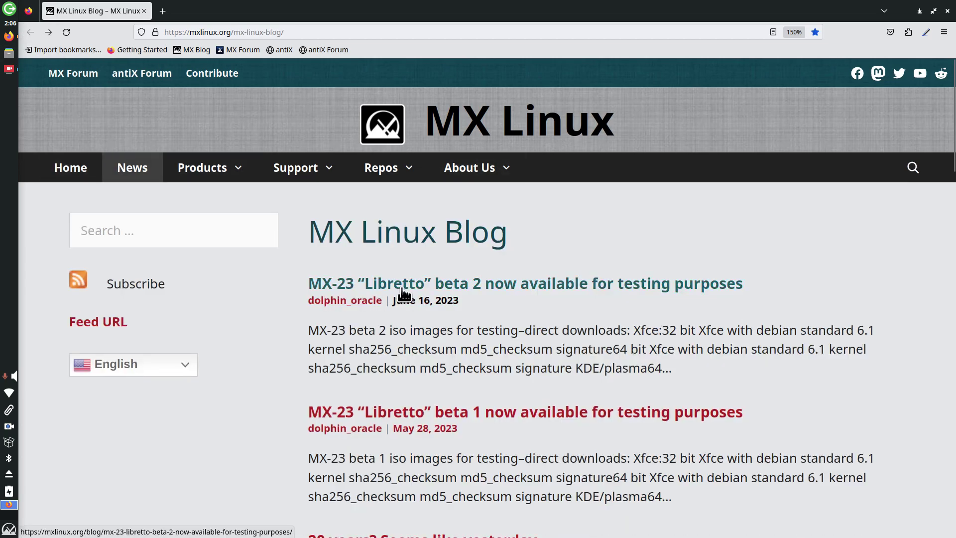
click(403, 290)
scroll(525, 291, down, 5)
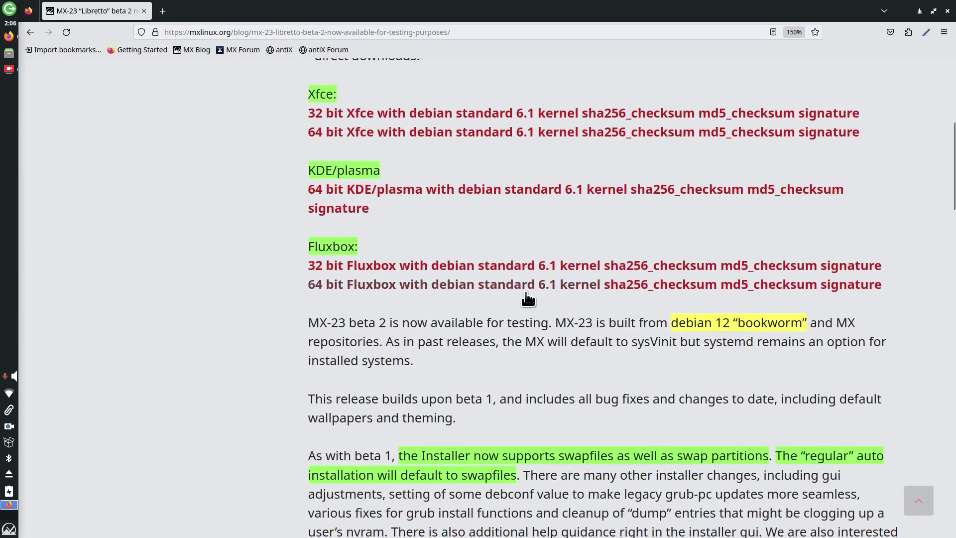
scroll(527, 294, down, 10)
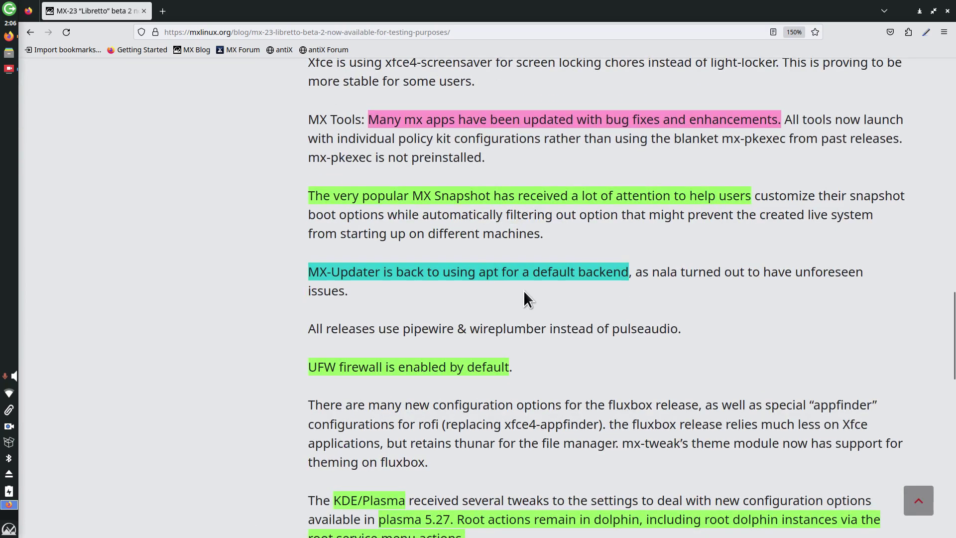
key(ctrl+minus)
key(ctrl+minus)
key(ctrl+minus)
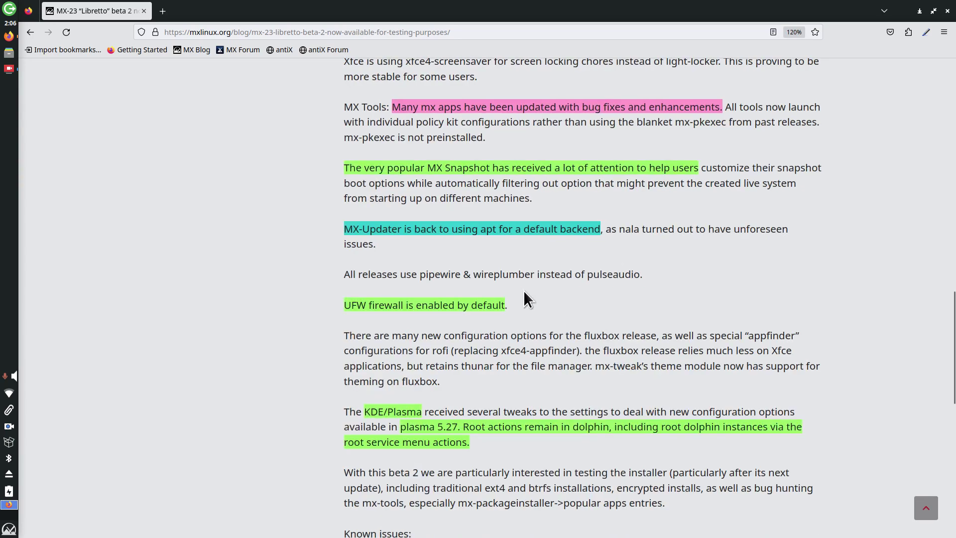
Step: Read through to the end of the beta 2 post, then close Firefox
scroll(526, 290, up, 15)
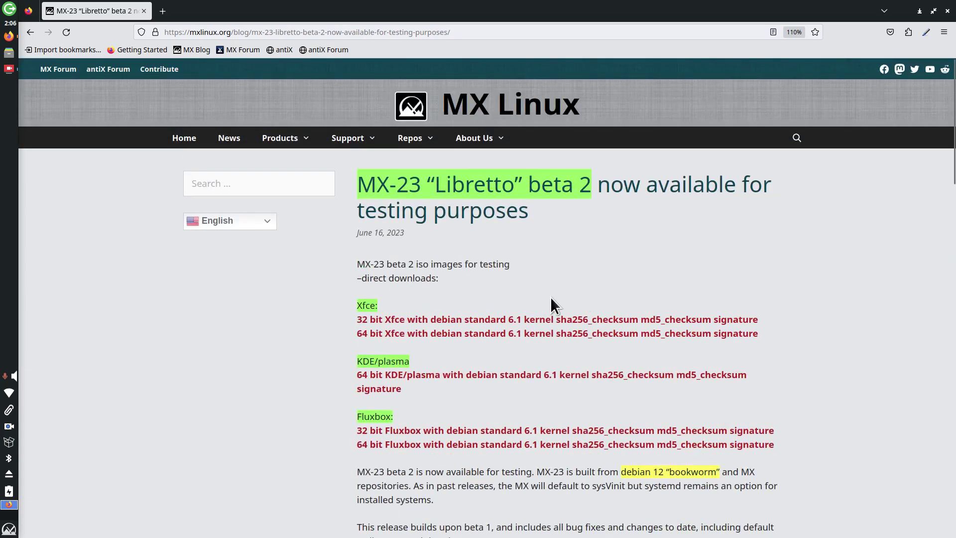
scroll(550, 296, down, 5)
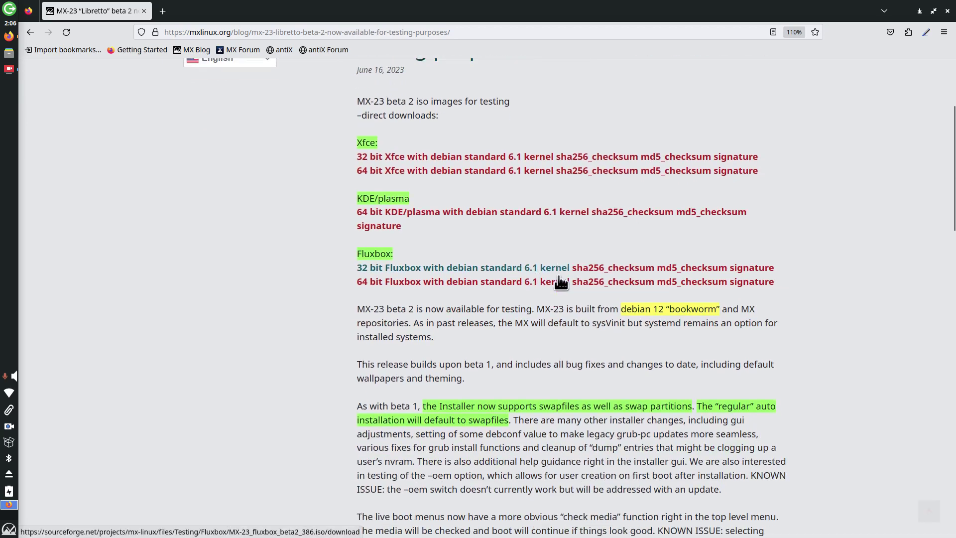
scroll(561, 281, down, 4)
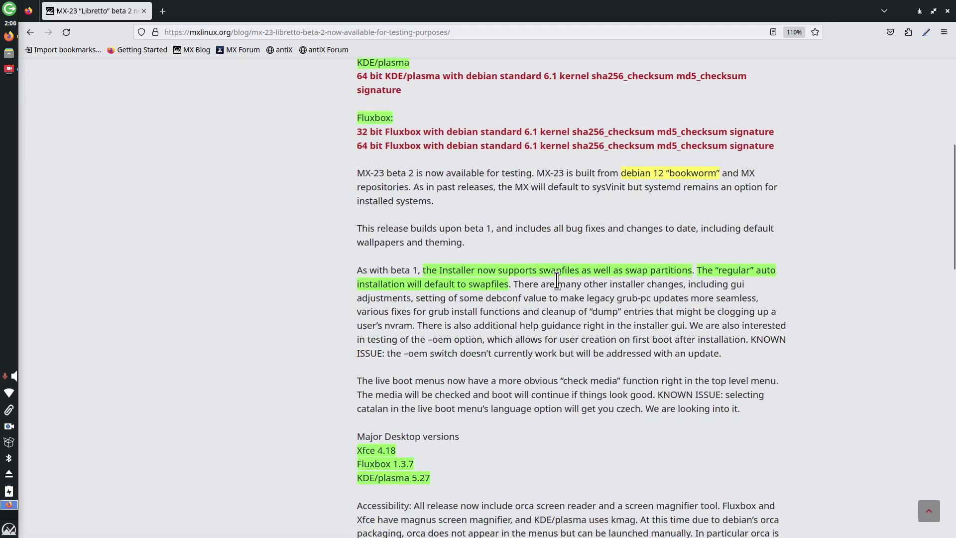
scroll(553, 281, down, 7)
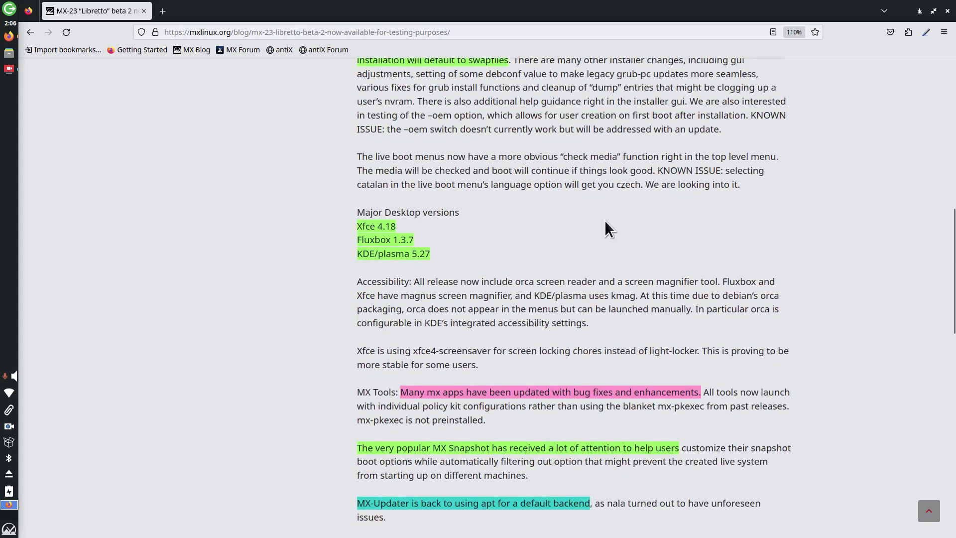
scroll(605, 221, down, 5)
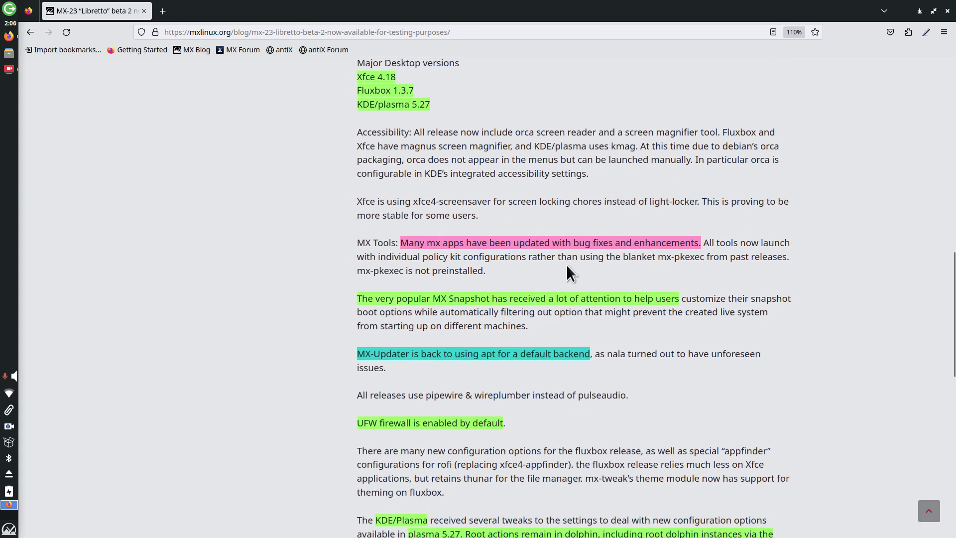
scroll(577, 259, down, 3)
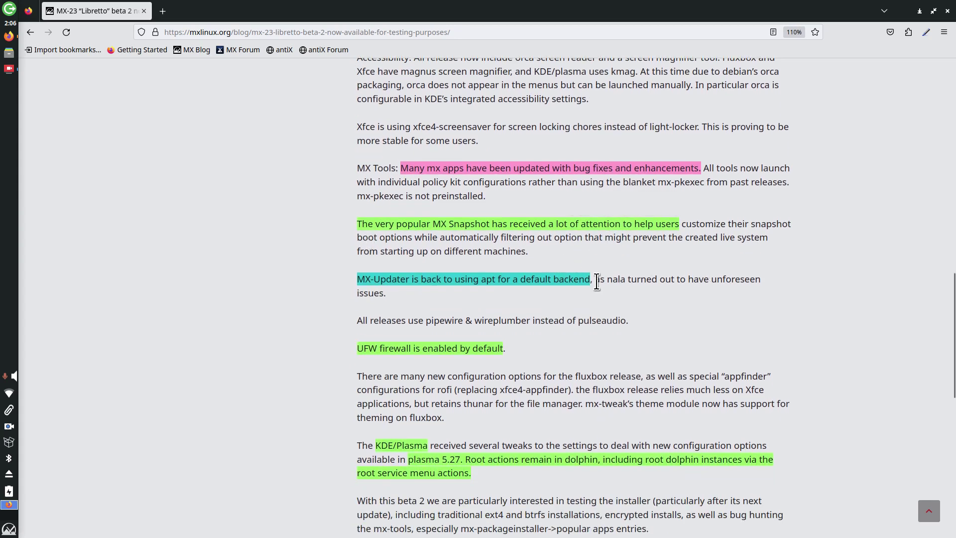
scroll(699, 256, down, 3)
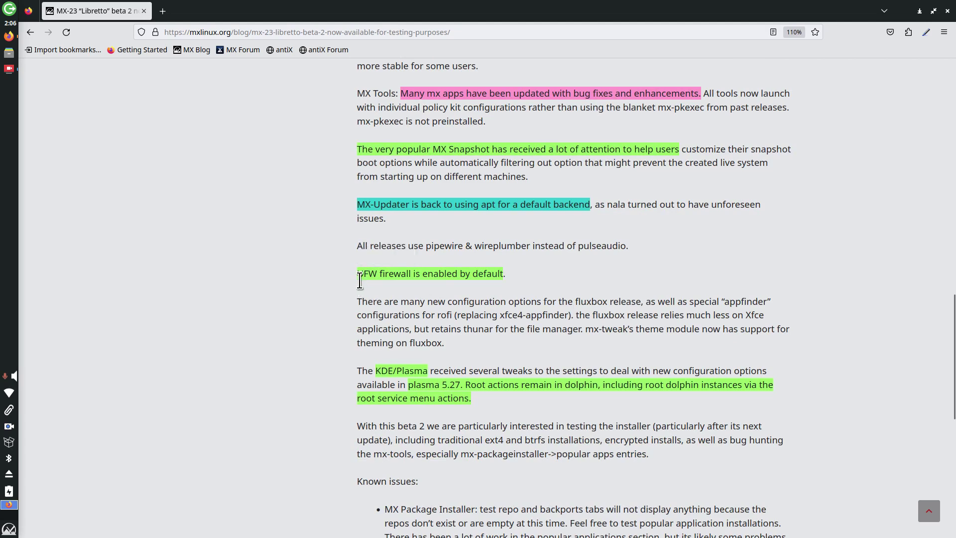
scroll(640, 255, down, 3)
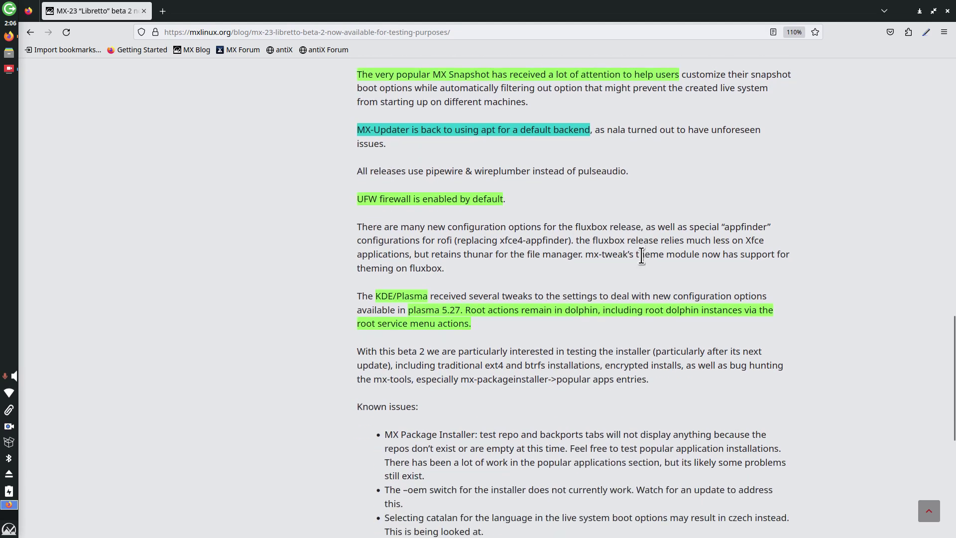
scroll(647, 255, down, 9)
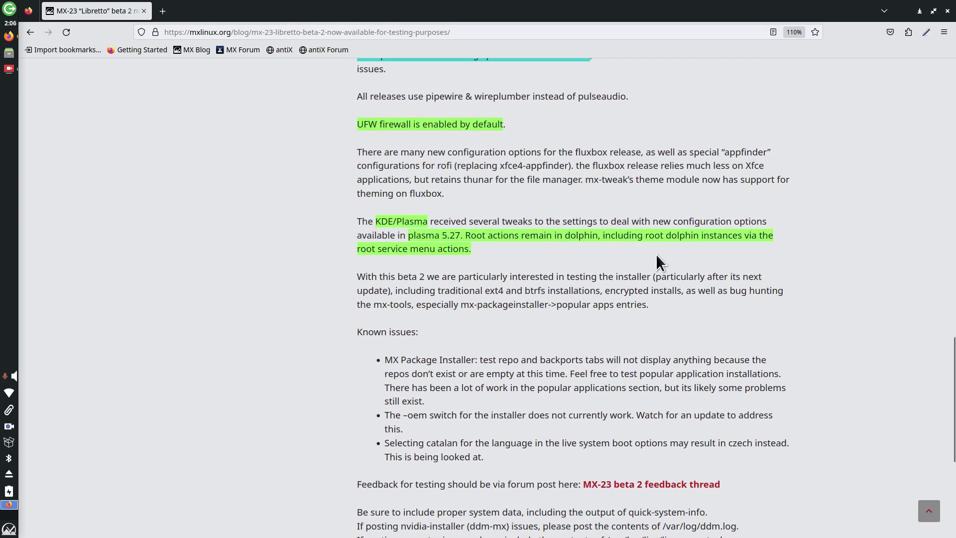
scroll(655, 253, down, 5)
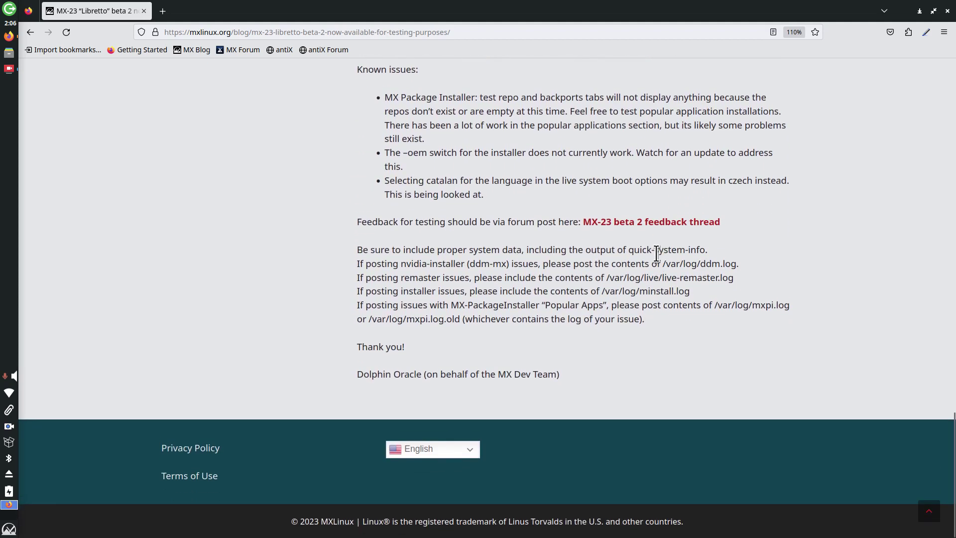
key(alt+F4)
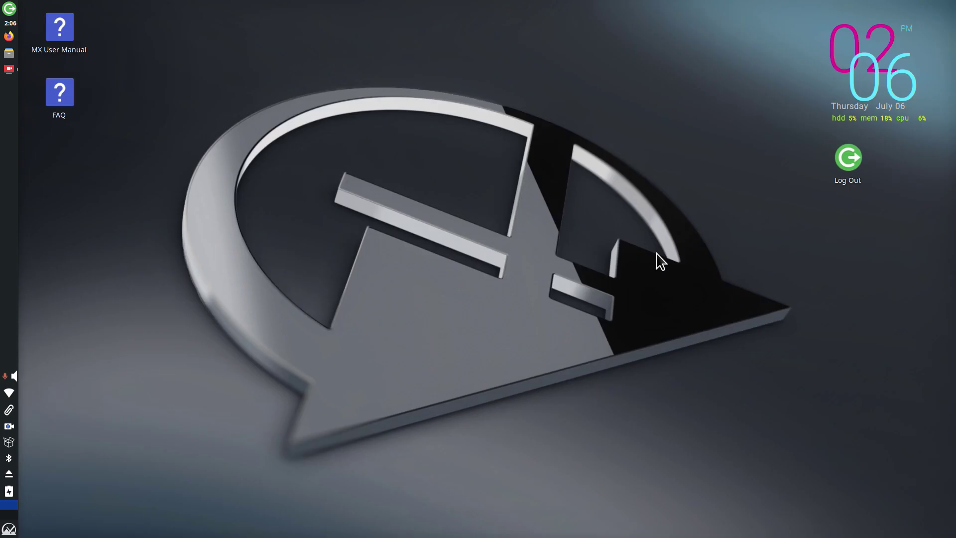
Step: Open Thunar on the beta2 home folder, centre the window, and view its About box (version 4.18.4)
click(11, 54)
drag(342, 17, 481, 97)
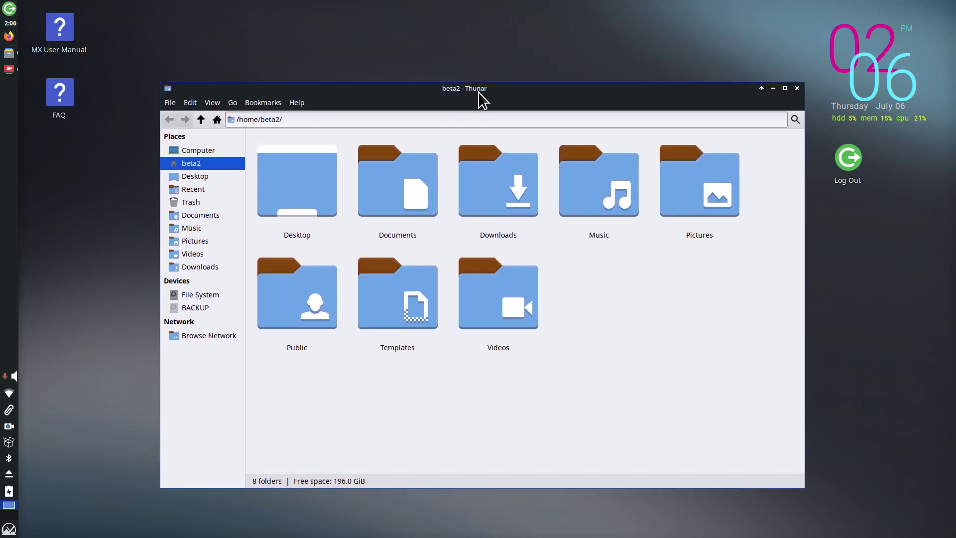
click(297, 103)
click(304, 135)
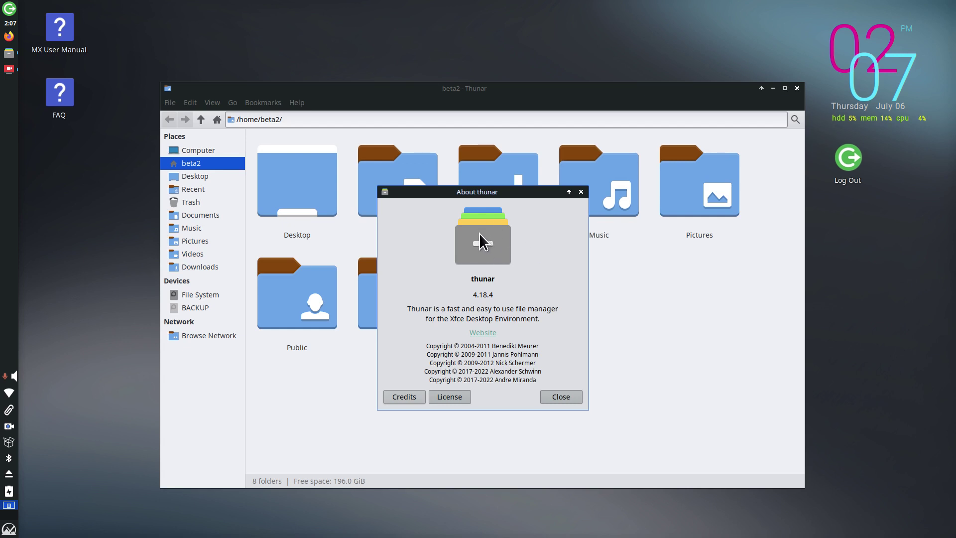
drag(450, 319, 587, 323)
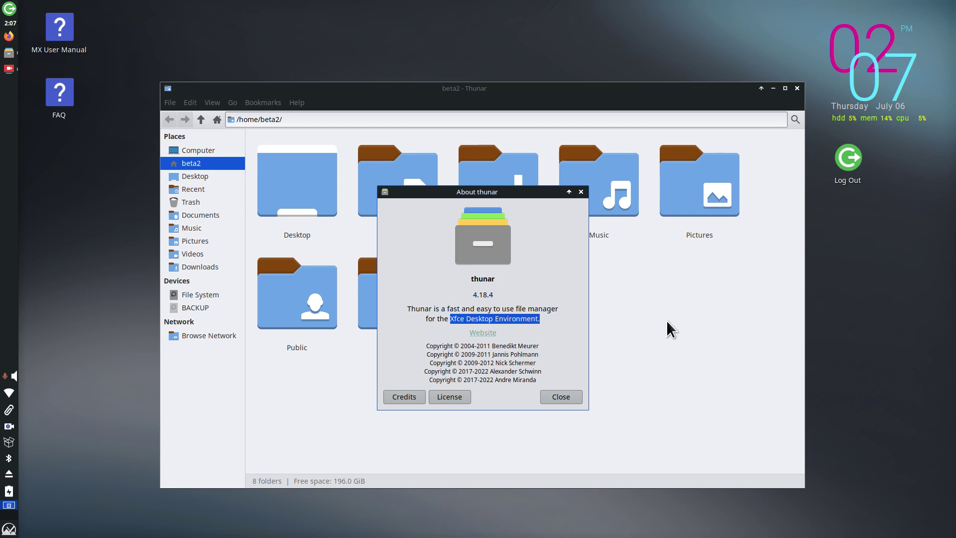
click(569, 396)
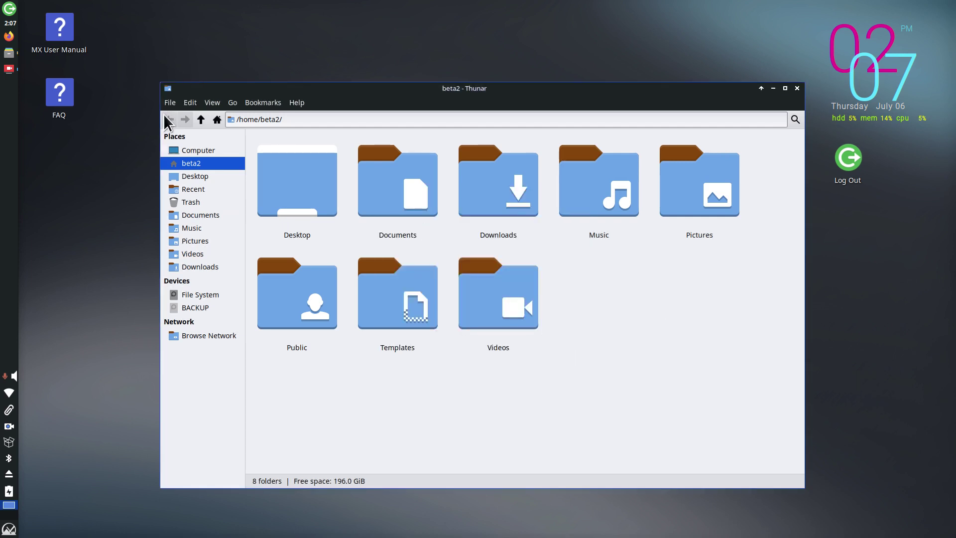
click(189, 102)
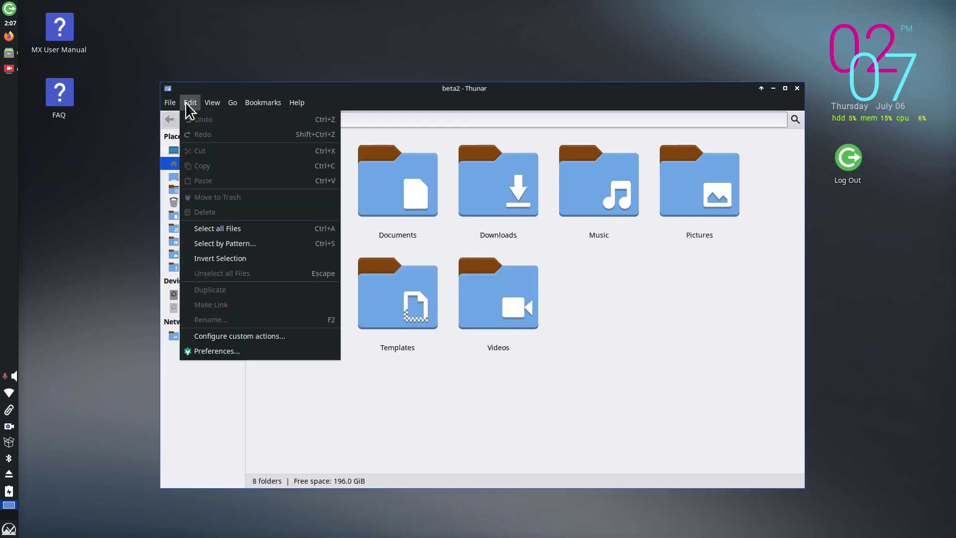
click(224, 351)
click(437, 147)
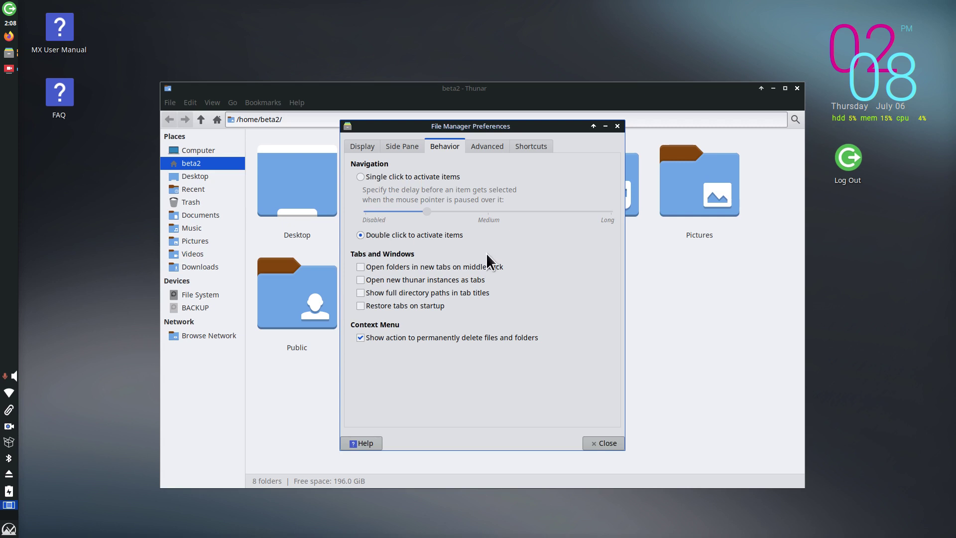
click(606, 443)
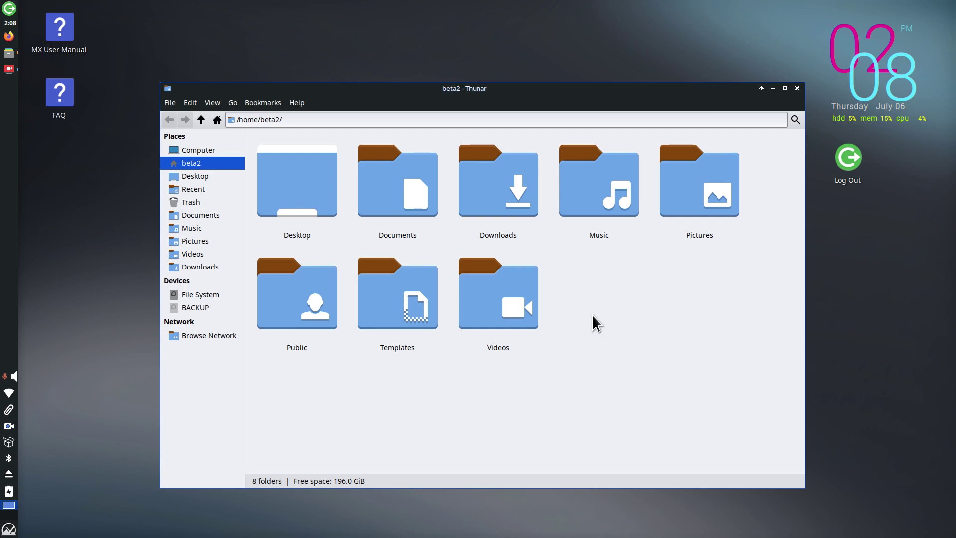
Step: Maximize the Thunar window and open the Pictures folder
scroll(592, 315, down, 7)
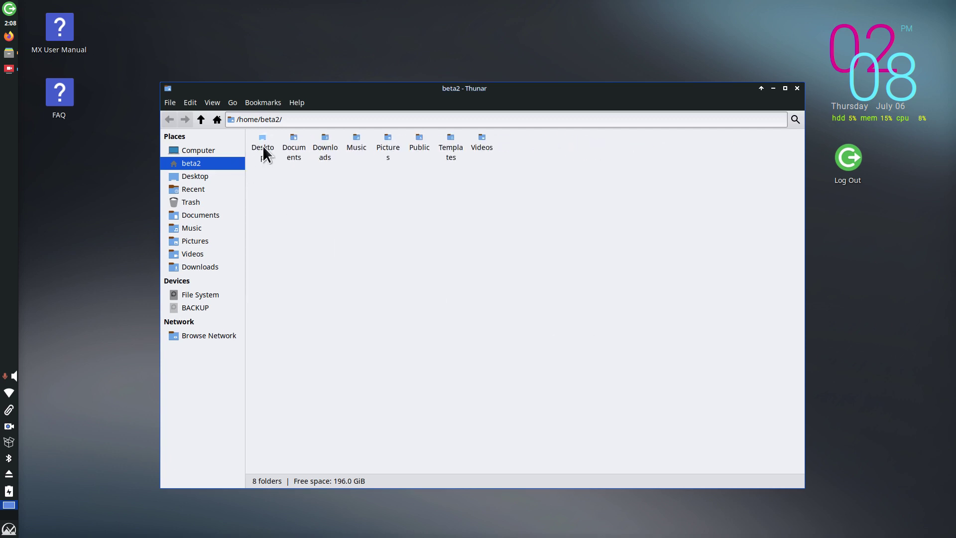
scroll(528, 304, up, 7)
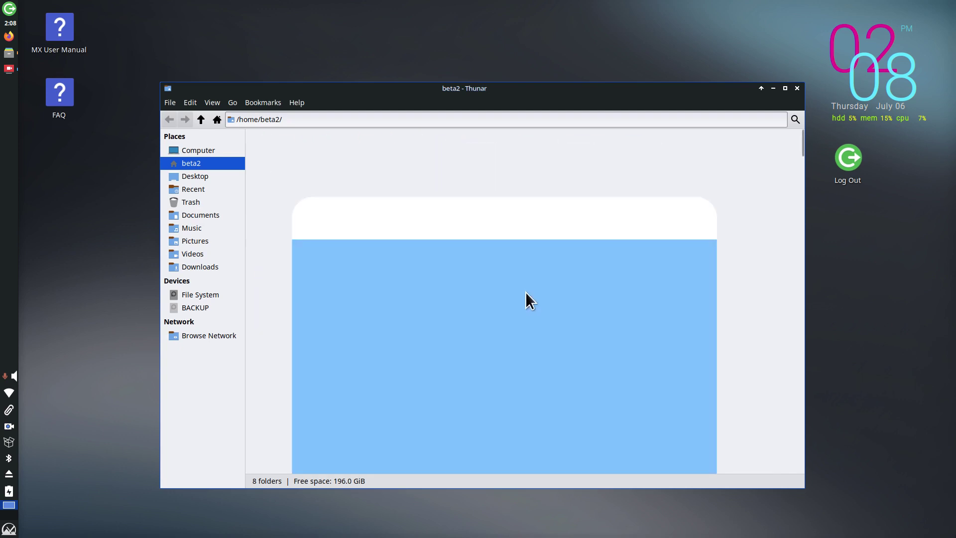
double_click(608, 89)
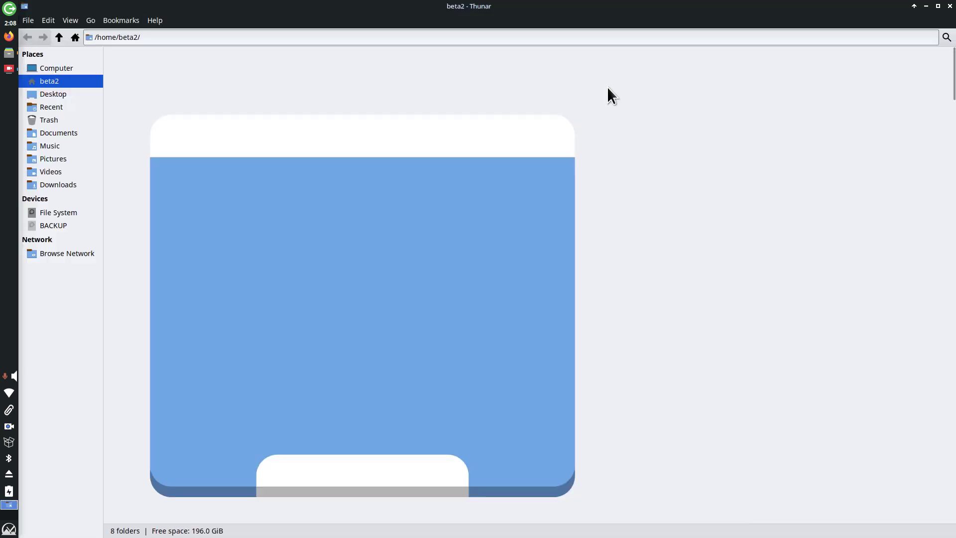
click(48, 160)
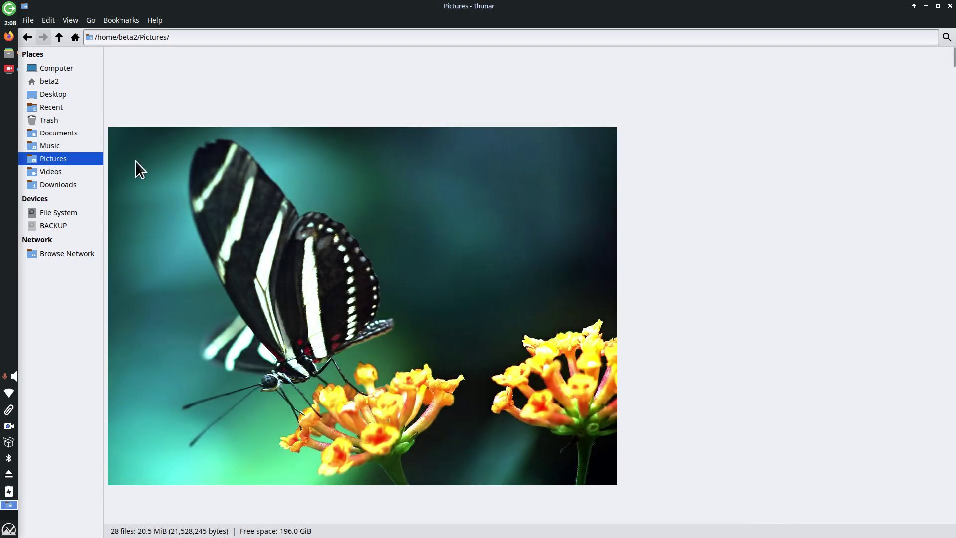
Step: Preview the butterfly picture 1.jpg in the image viewer, then close it
scroll(743, 343, down, 5)
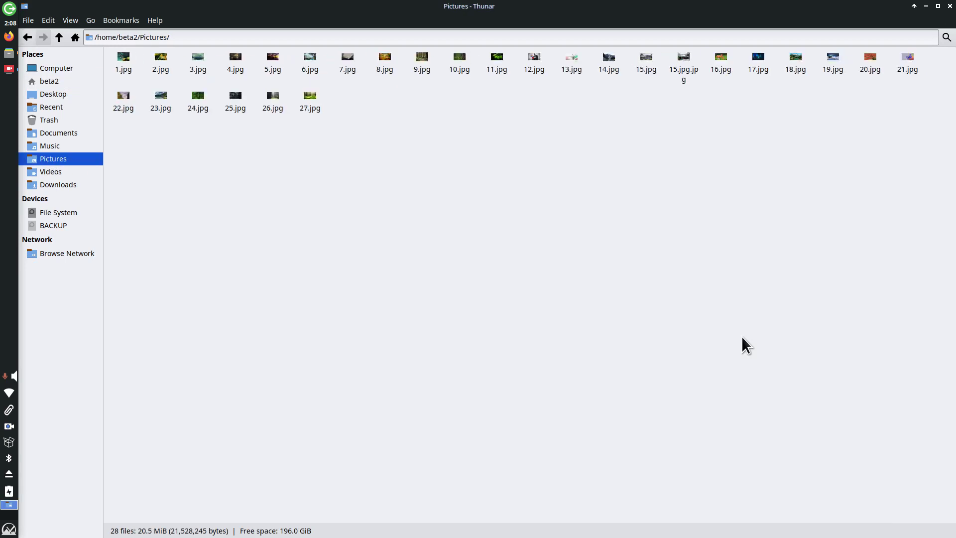
click(122, 64)
double_click(122, 64)
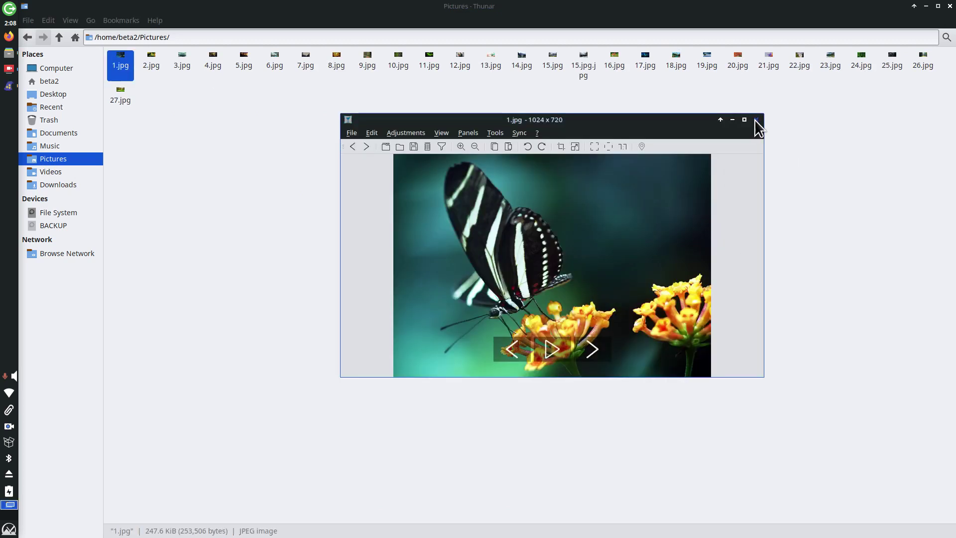
click(756, 120)
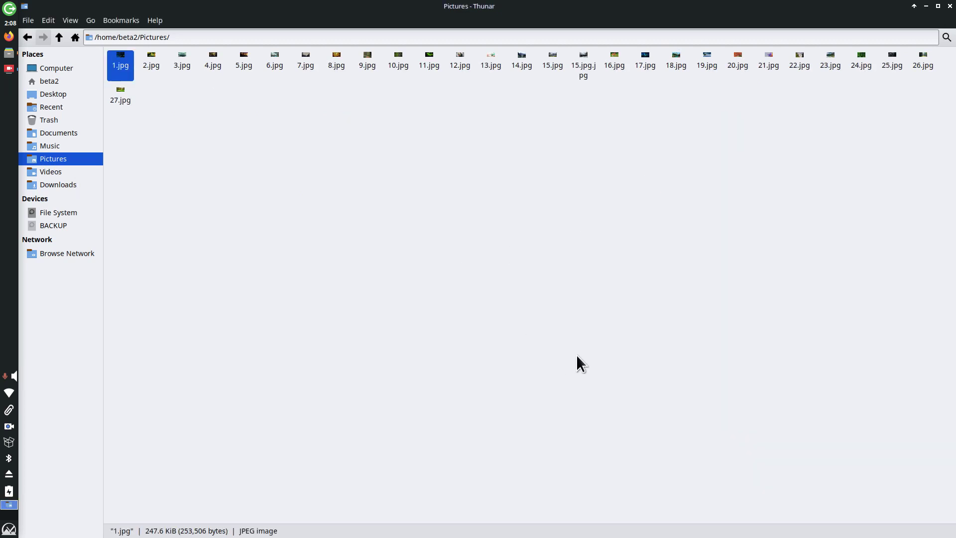
scroll(597, 362, up, 4)
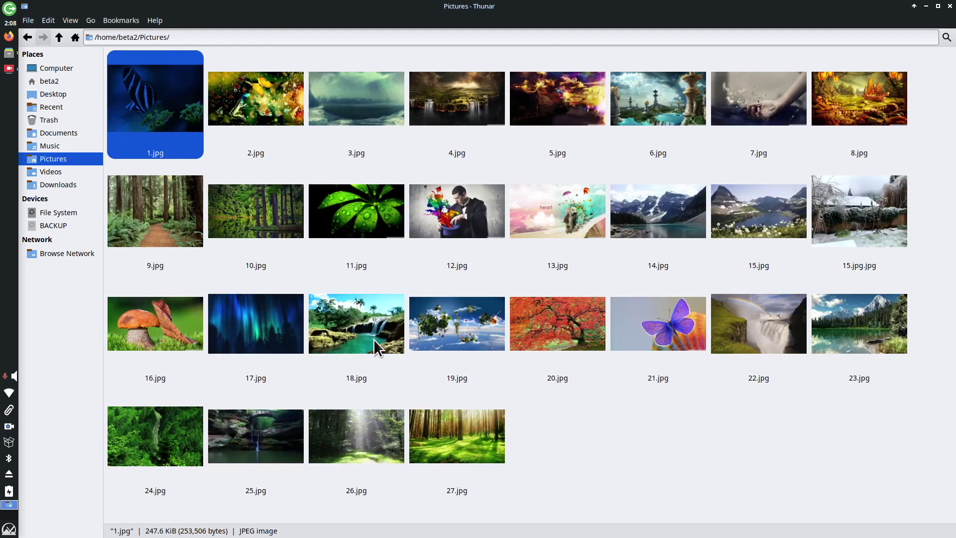
Step: Check the View zoom options, then zoom thumbnails in and out with Ctrl+Plus/Minus, ending at small icons
click(73, 21)
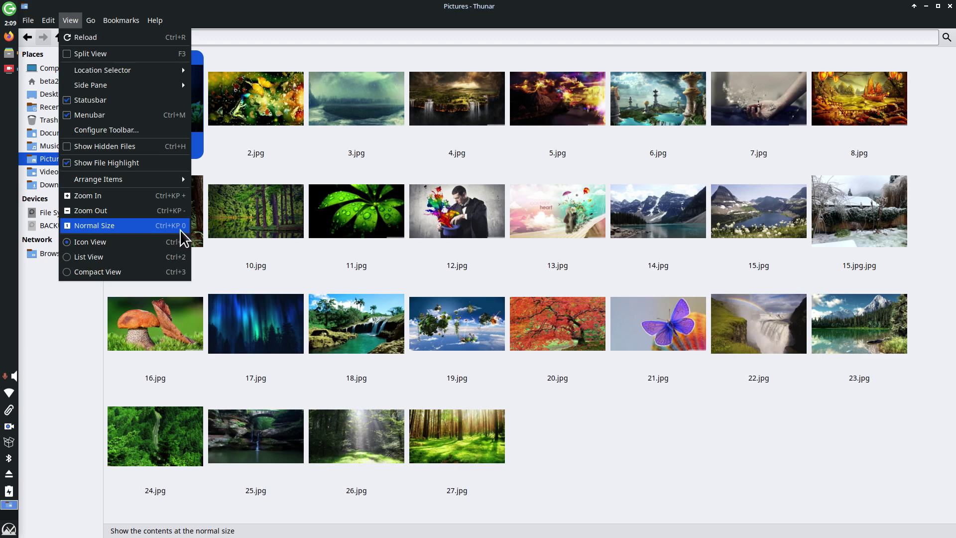
click(640, 452)
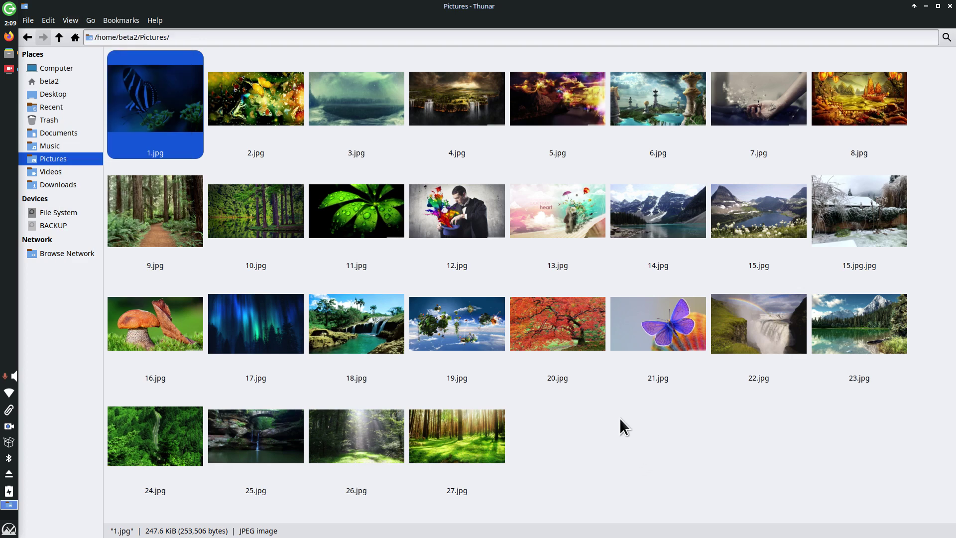
key(ctrl+minus)
key(ctrl+minus)
key(ctrl+minus)
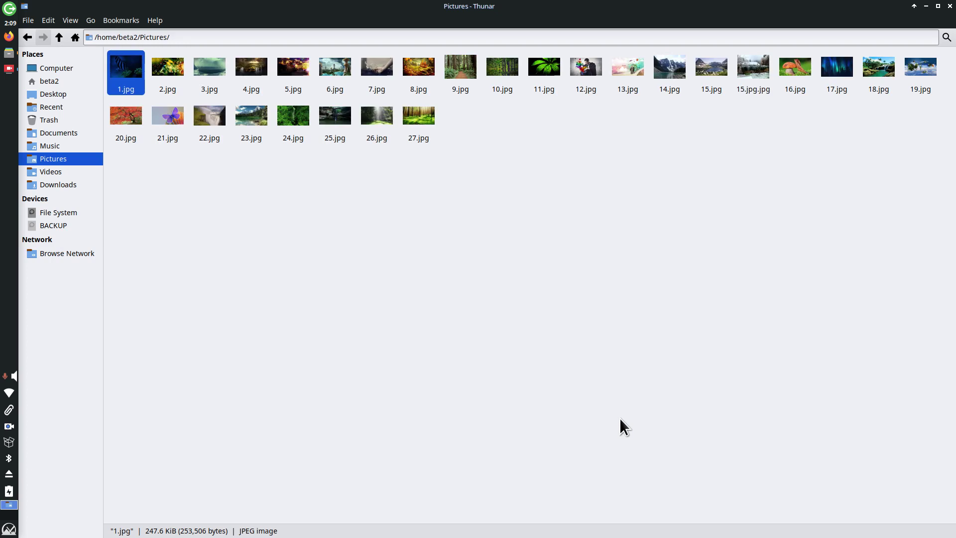
key(ctrl+plus)
key(ctrl+plus)
key(ctrl+plus)
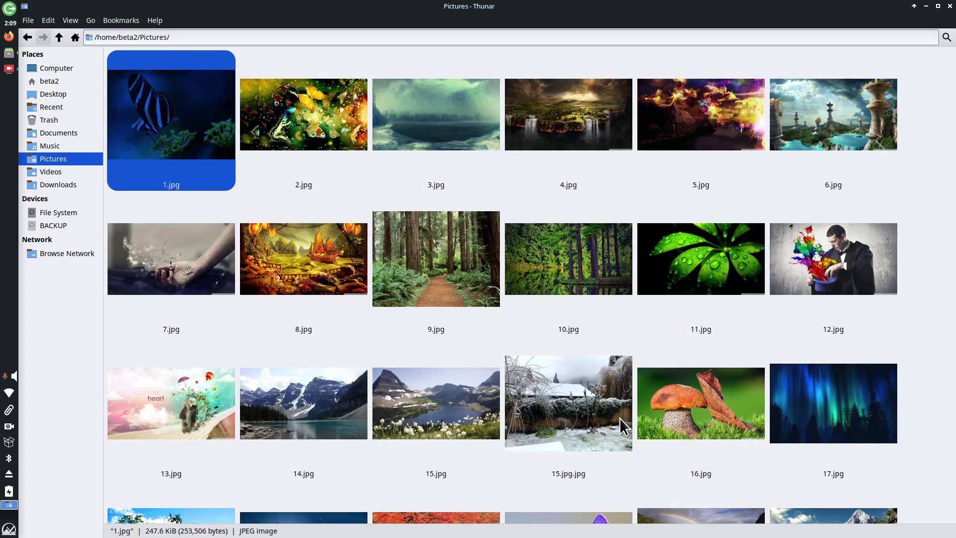
key(ctrl+plus)
key(ctrl+plus)
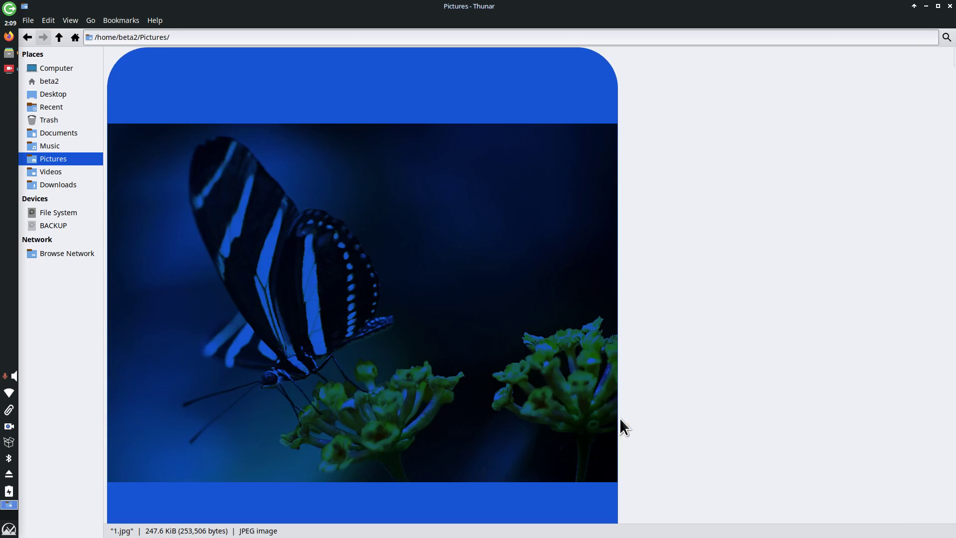
key(ctrl+minus)
key(ctrl+minus)
key(ctrl+minus)
key(ctrl+minus)
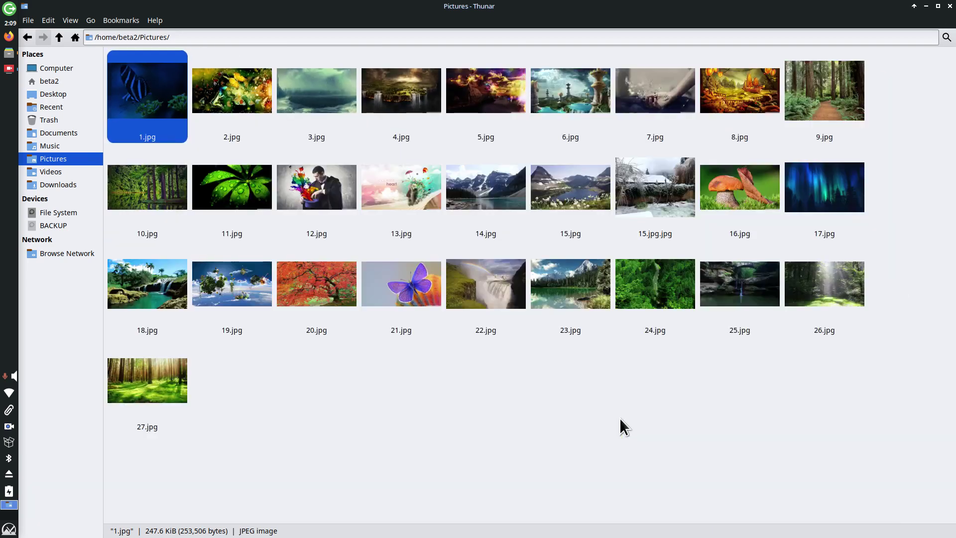
key(ctrl+minus)
key(ctrl+minus)
key(ctrl+minus)
key(ctrl+minus)
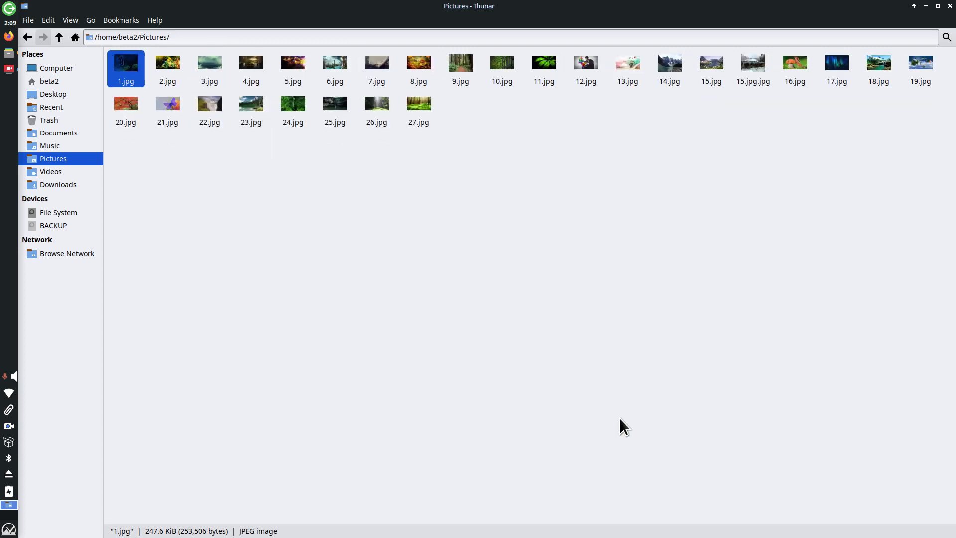
key(ctrl+minus)
key(ctrl+minus)
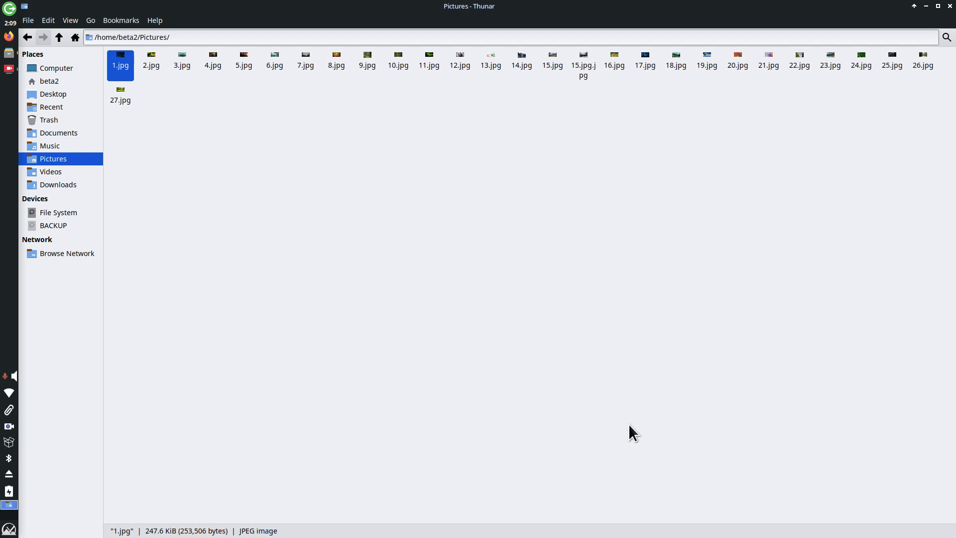
Step: Enlarge the Pictures thumbnails to the largest size and clear the selection of 1.jpg
key(ctrl+plus)
key(ctrl+plus)
key(ctrl+plus)
key(ctrl+plus)
key(ctrl+plus)
key(ctrl+plus)
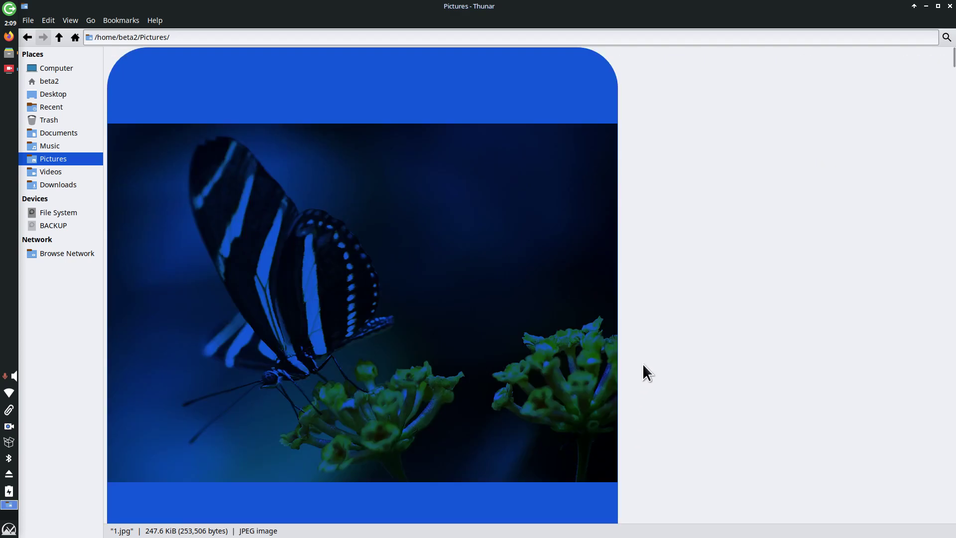
scroll(653, 339, down, 5)
scroll(653, 339, up, 3)
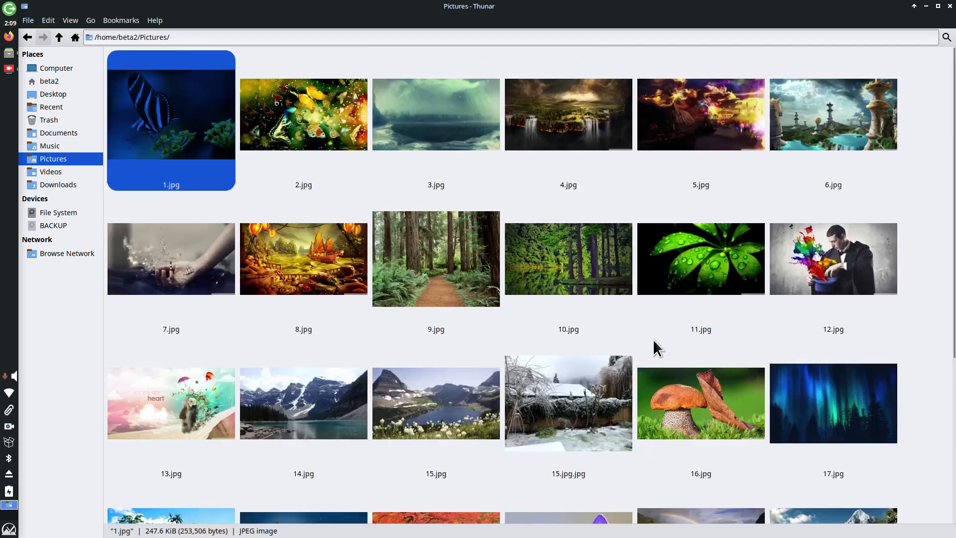
scroll(652, 340, down, 3)
scroll(652, 339, up, 1)
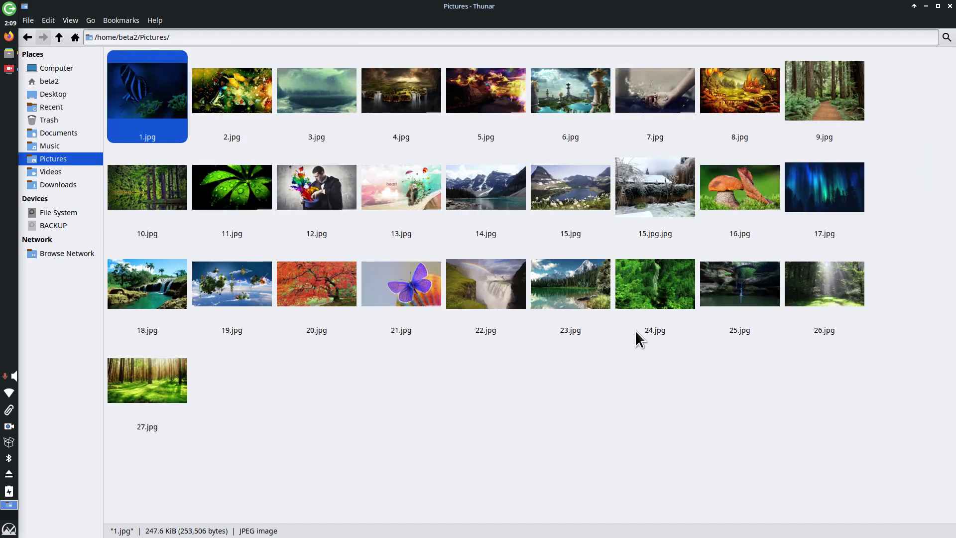
click(542, 399)
Step: Recheck the zoom options and zoom the icon view to medium thumbnails, twelve per row
click(70, 21)
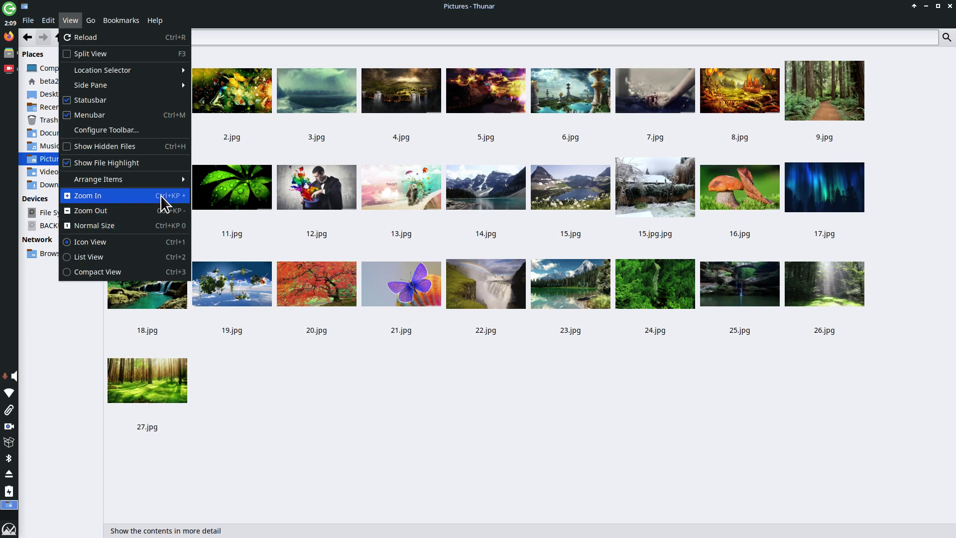
click(568, 411)
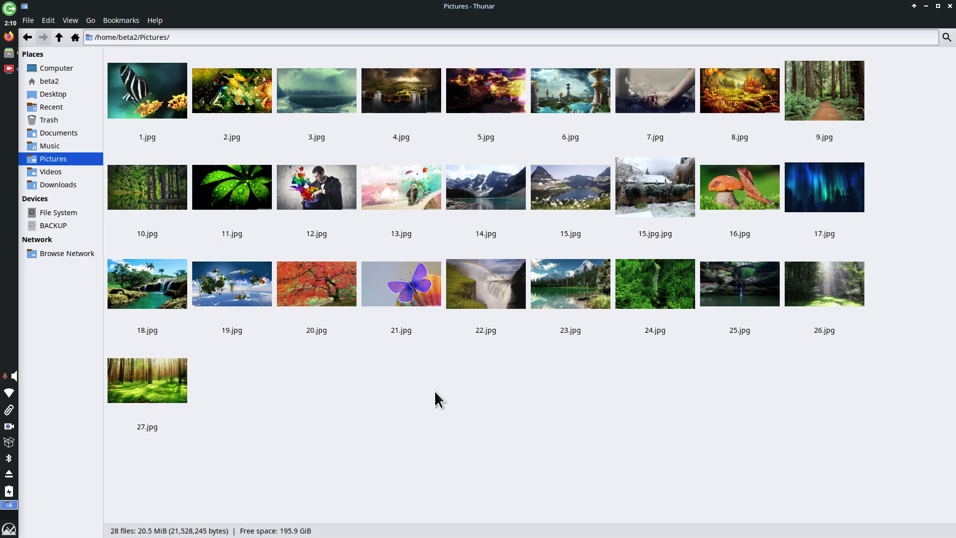
ctrl+scroll(440, 392, up, 5)
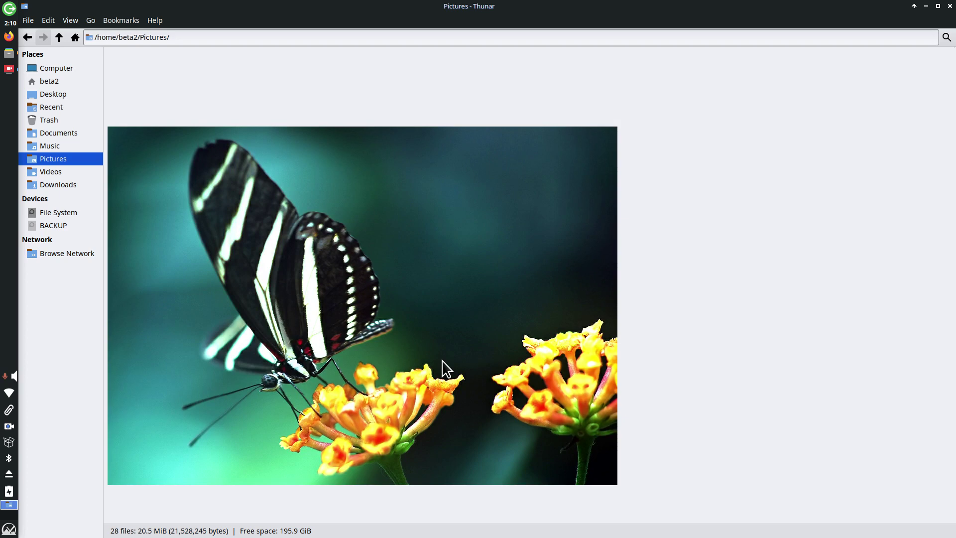
ctrl+scroll(442, 360, down, 5)
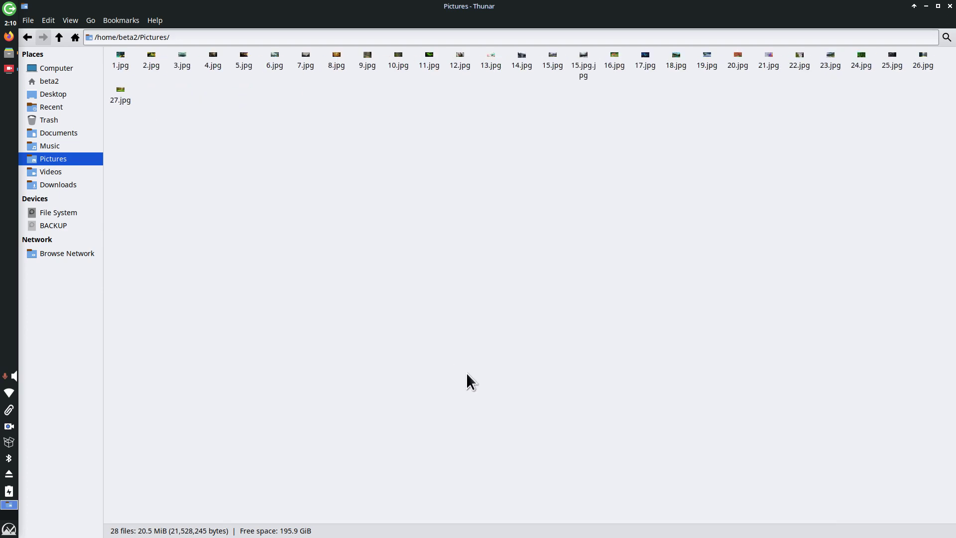
ctrl+scroll(467, 374, up, 5)
scroll(466, 373, down, 5)
ctrl+scroll(465, 363, up, 3)
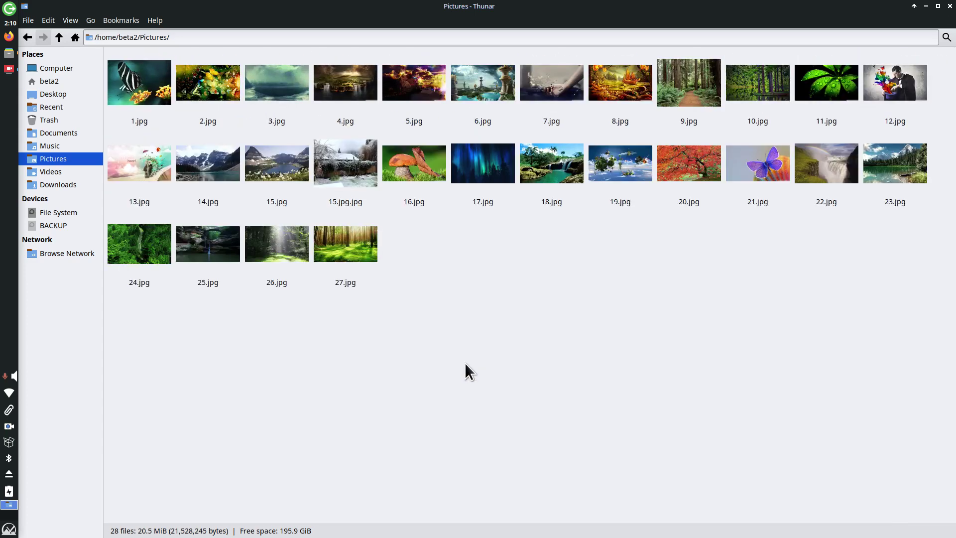
ctrl+scroll(472, 363, down, 1)
ctrl+scroll(471, 363, up, 1)
Step: Launch Firefox on the MX Linux Blog, set page zoom to 140%, and return to Thunar
click(9, 38)
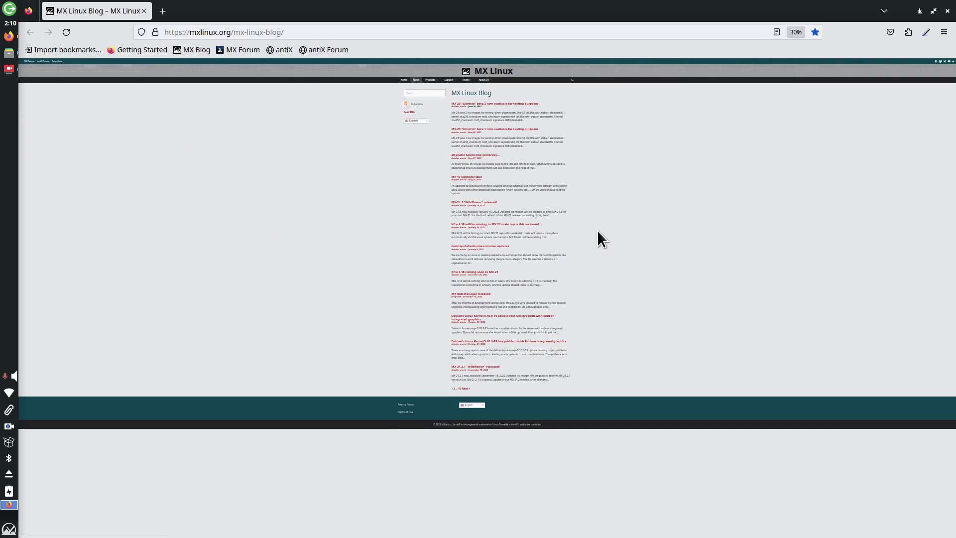
key(ctrl+0)
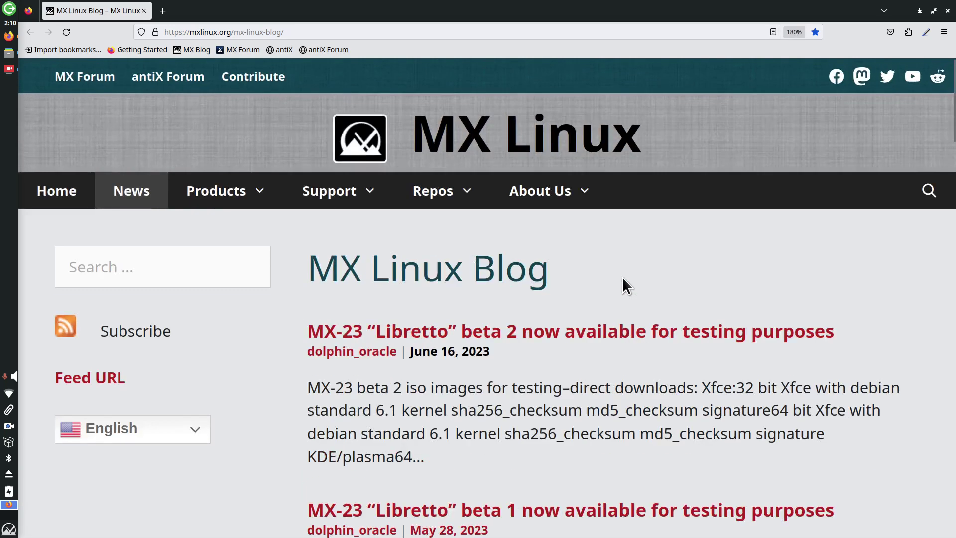
key(ctrl+minus)
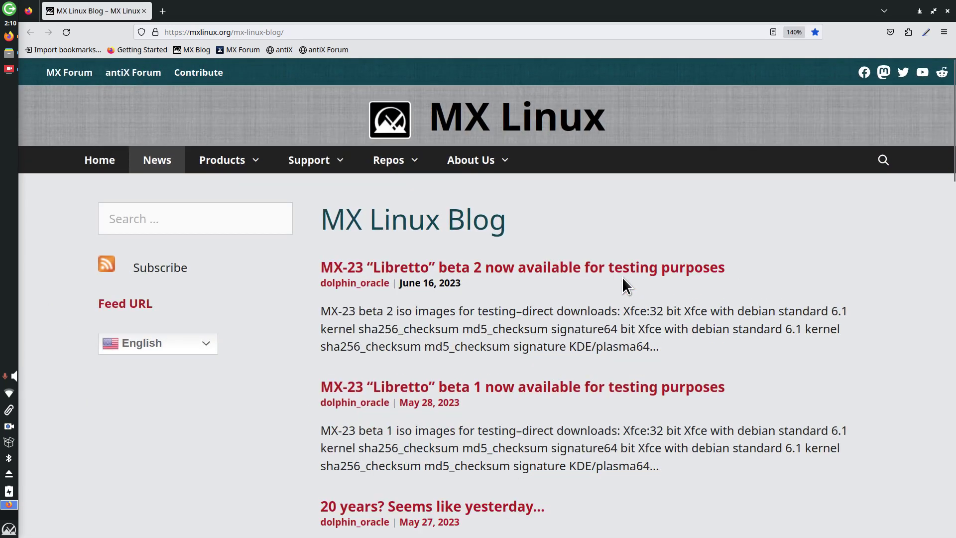
key(alt+Tab)
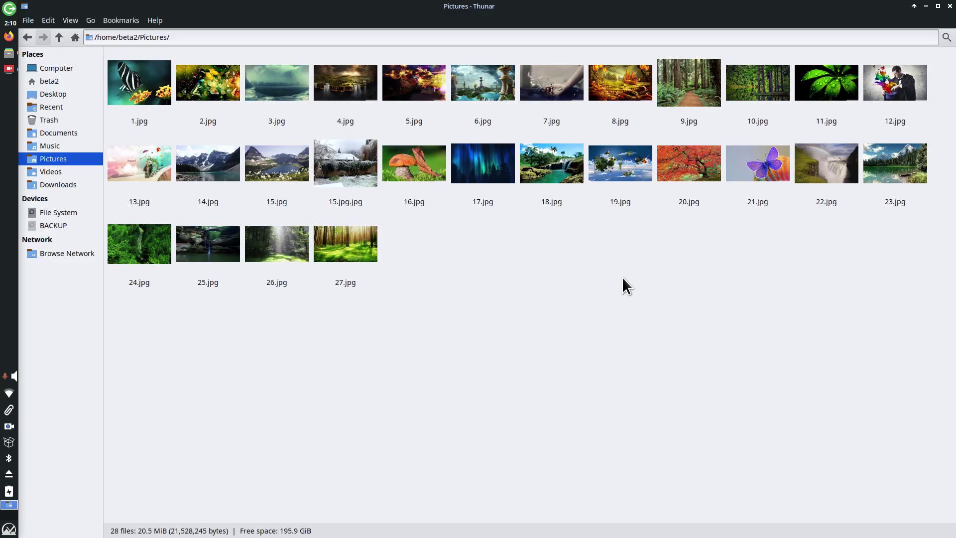
Step: Open 16.jpg in nomacs, page through 17.jpg to 19.jpg, and close the viewer
click(417, 160)
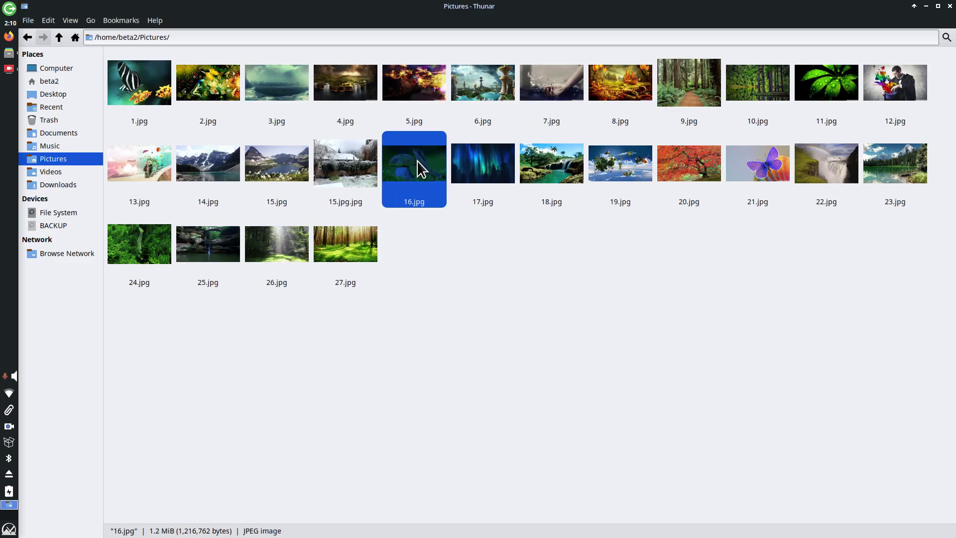
double_click(417, 160)
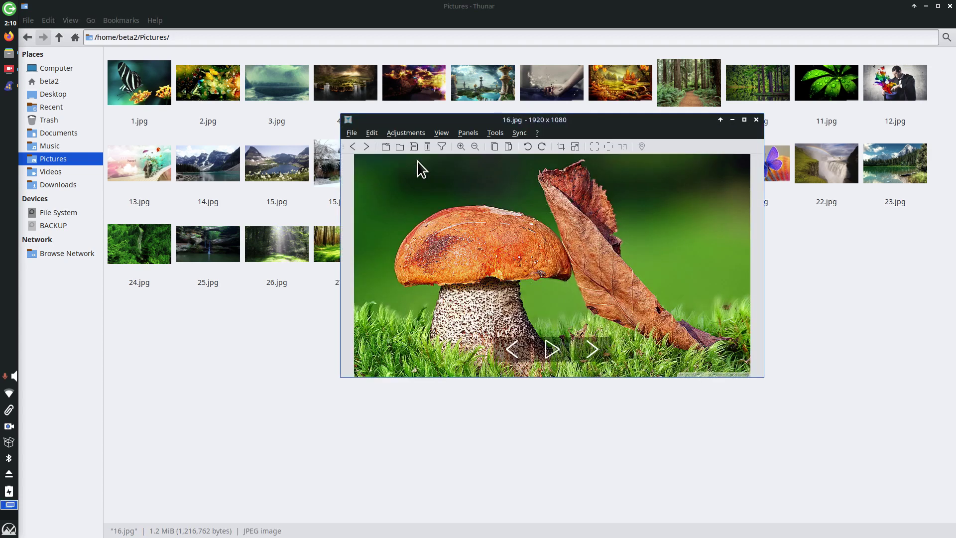
key(space)
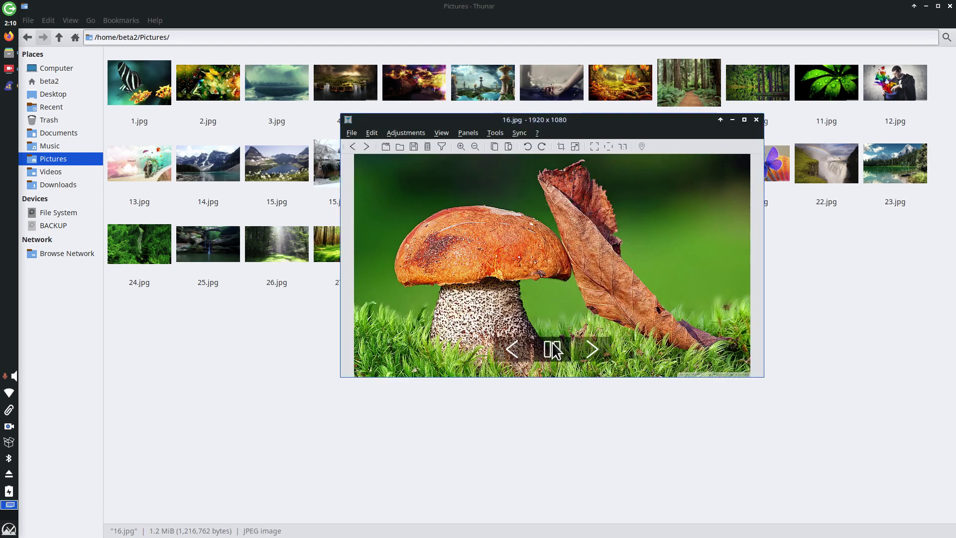
click(550, 348)
click(591, 351)
click(592, 351)
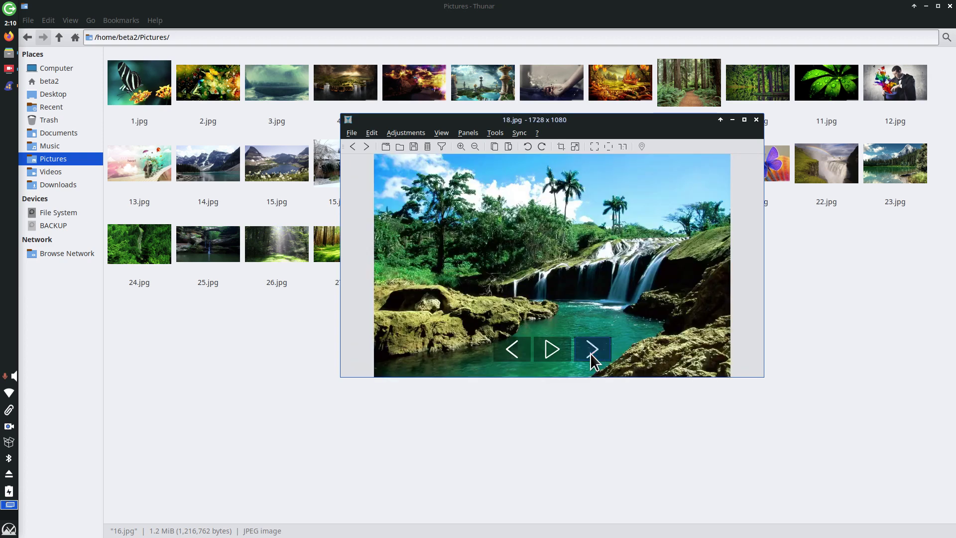
click(592, 351)
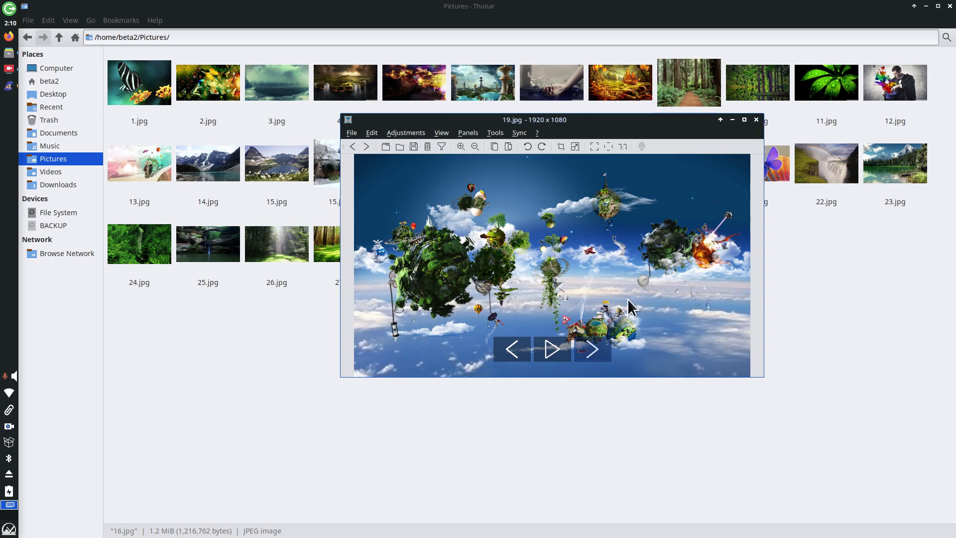
key(Escape)
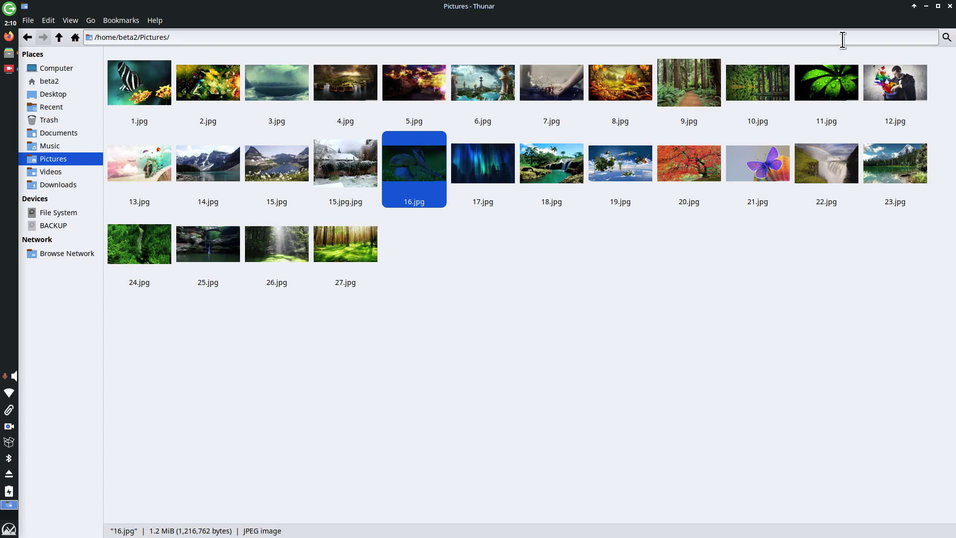
Step: Restore the maximized Pictures window to normal size and close Thunar
click(938, 6)
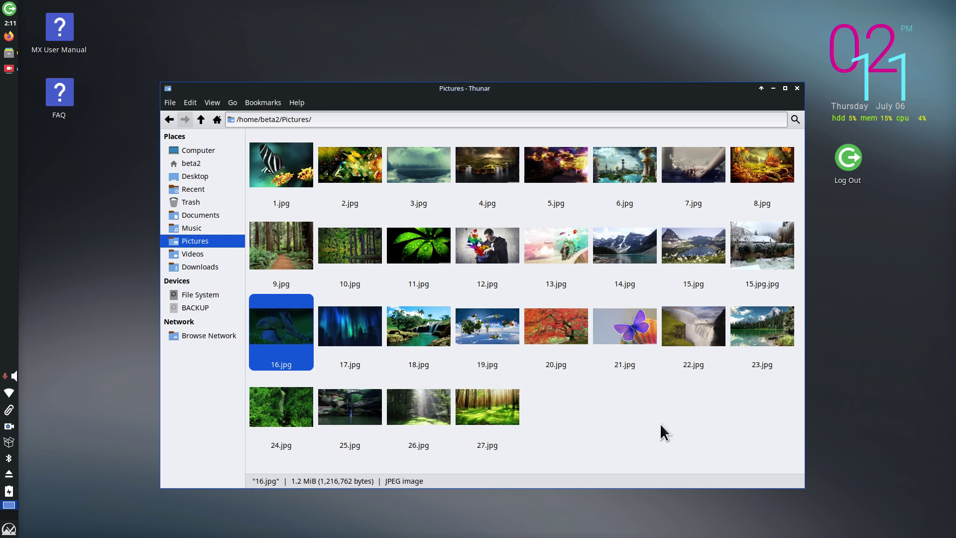
key(alt+F4)
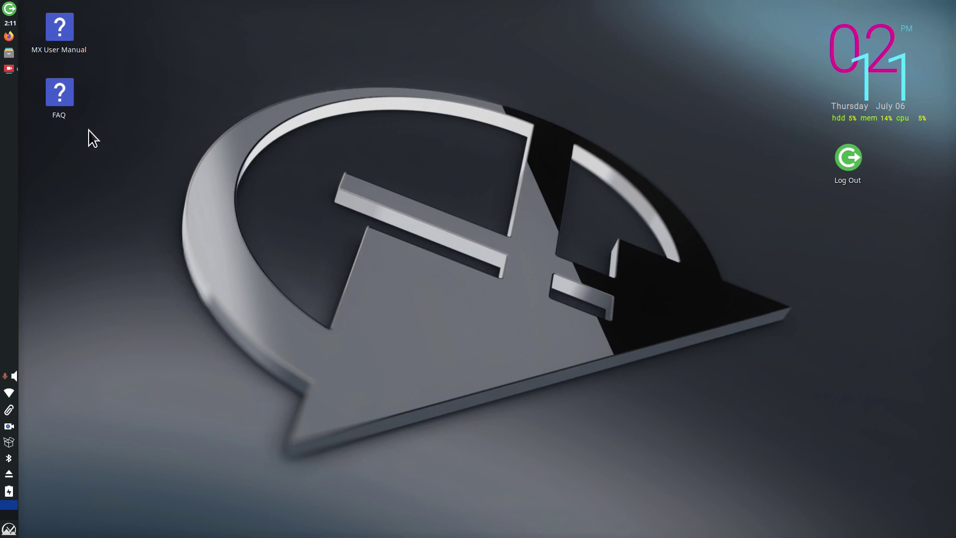
mouse_move(8, 74)
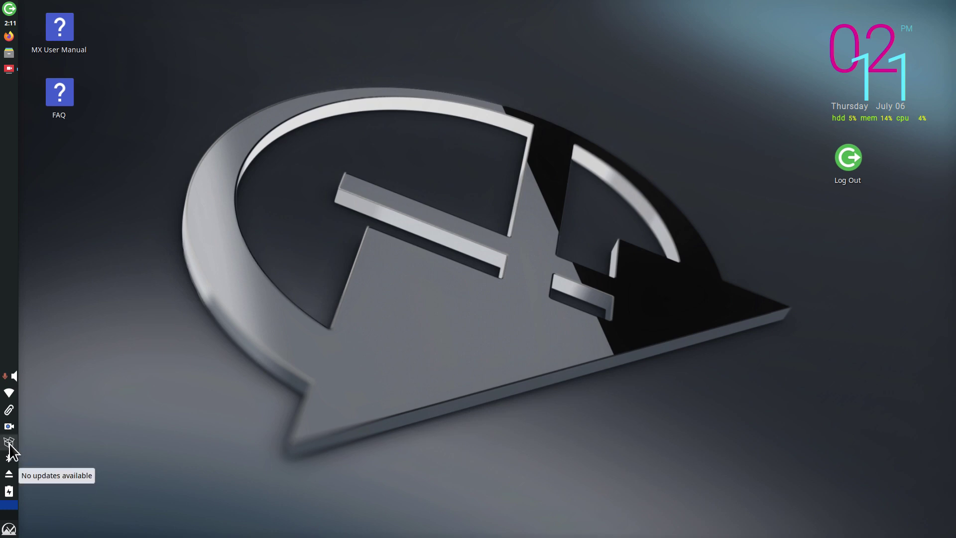
Step: Launch Synaptic from the panel and authenticate with the administrator password
click(9, 443)
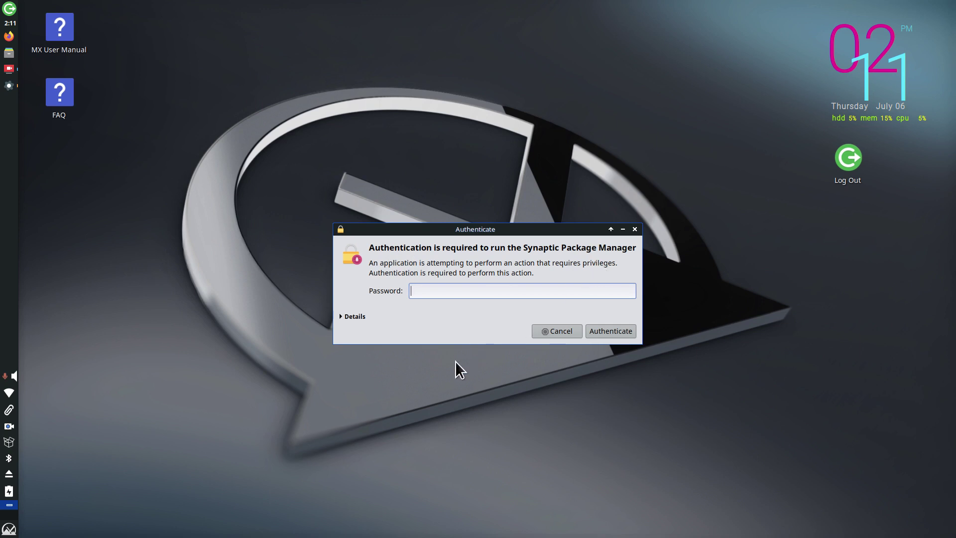
text(*****)
key(Return)
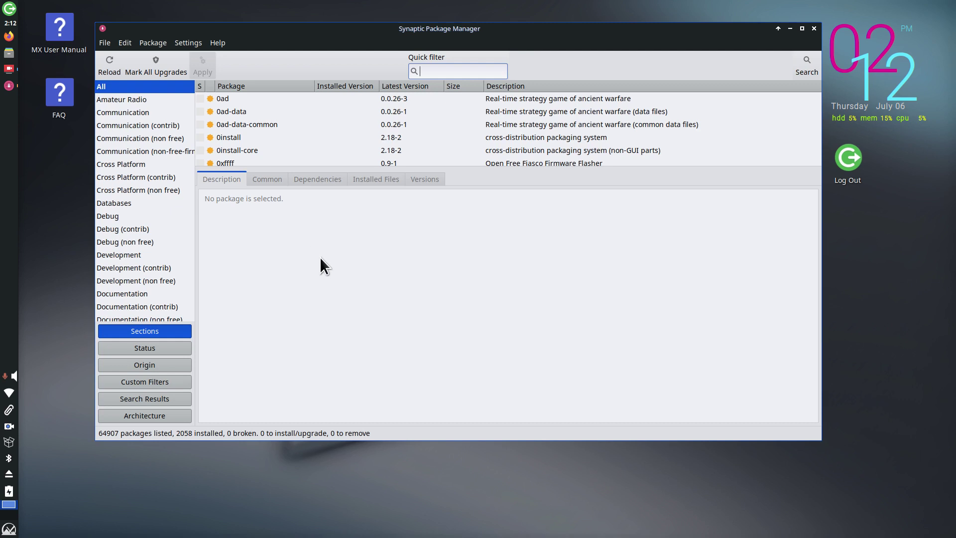
click(190, 41)
click(211, 75)
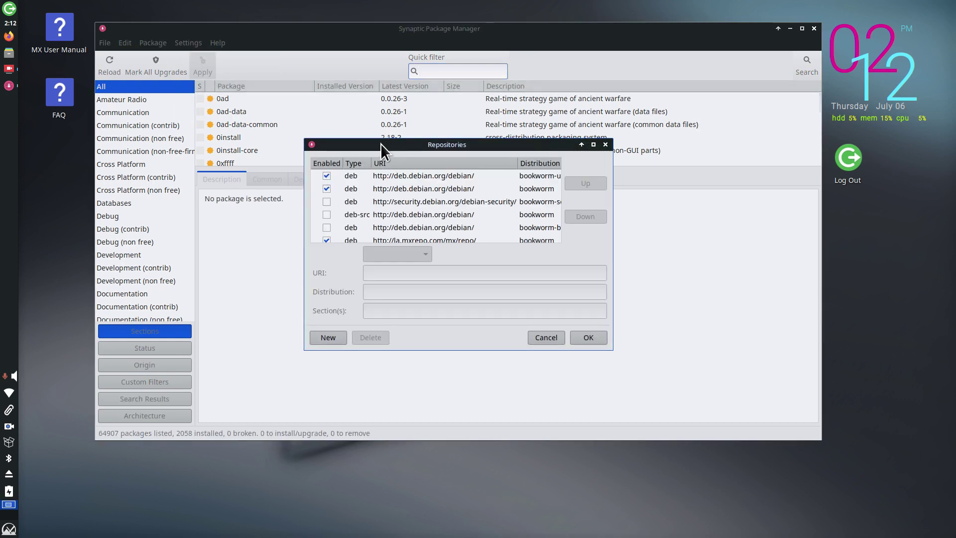
drag(381, 144, 172, 94)
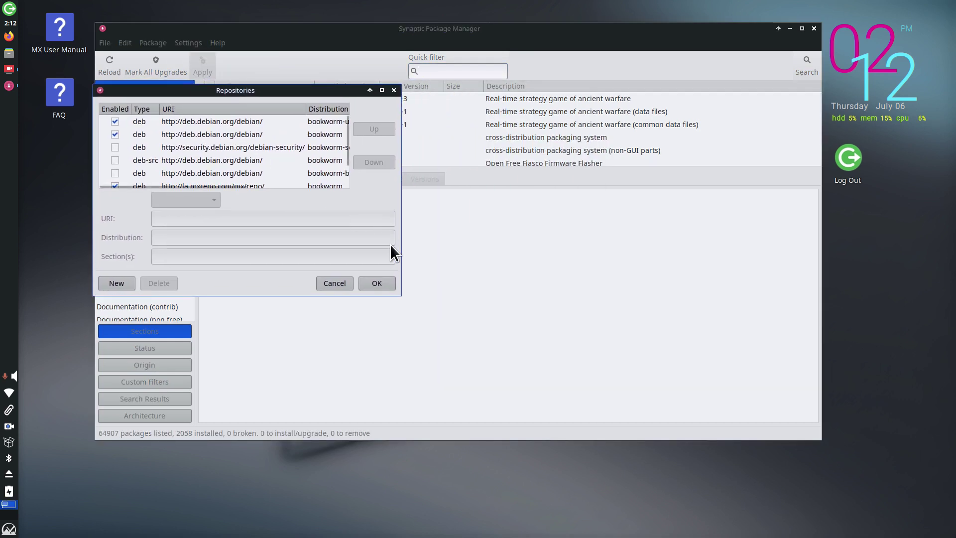
right_click(328, 88)
click(368, 165)
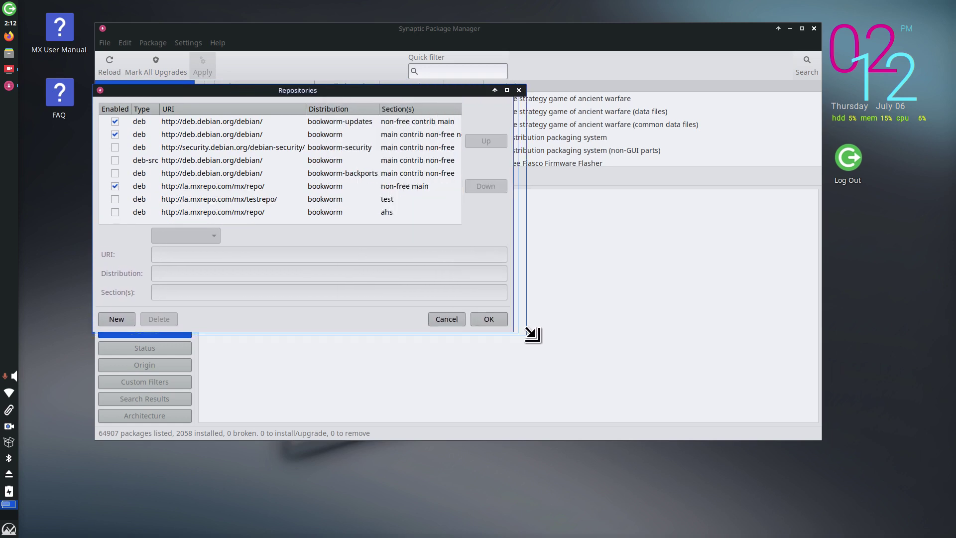
click(754, 398)
click(192, 121)
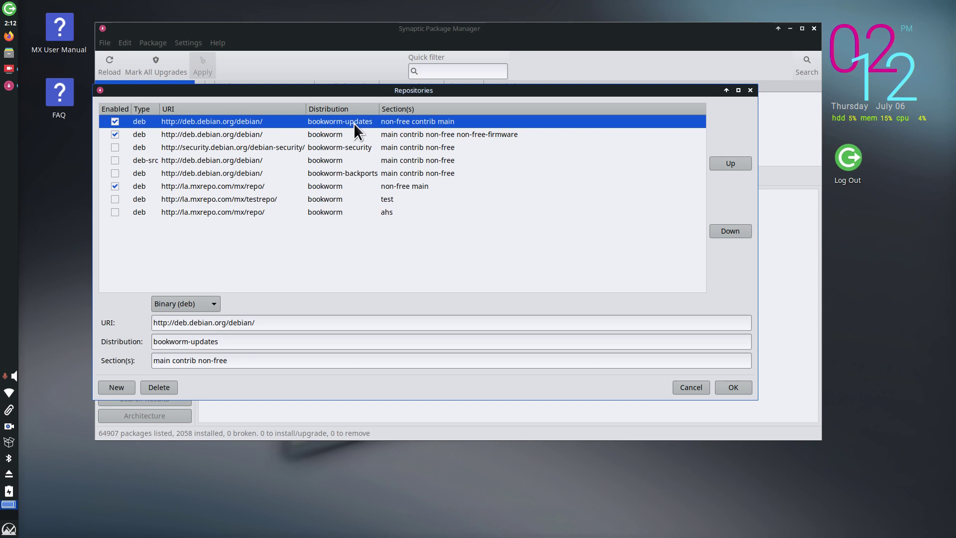
click(223, 188)
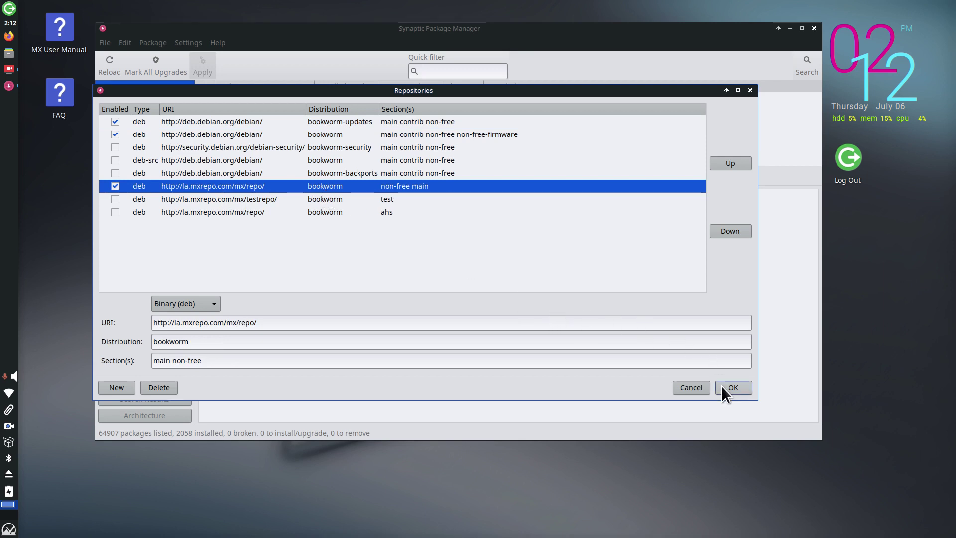
click(691, 388)
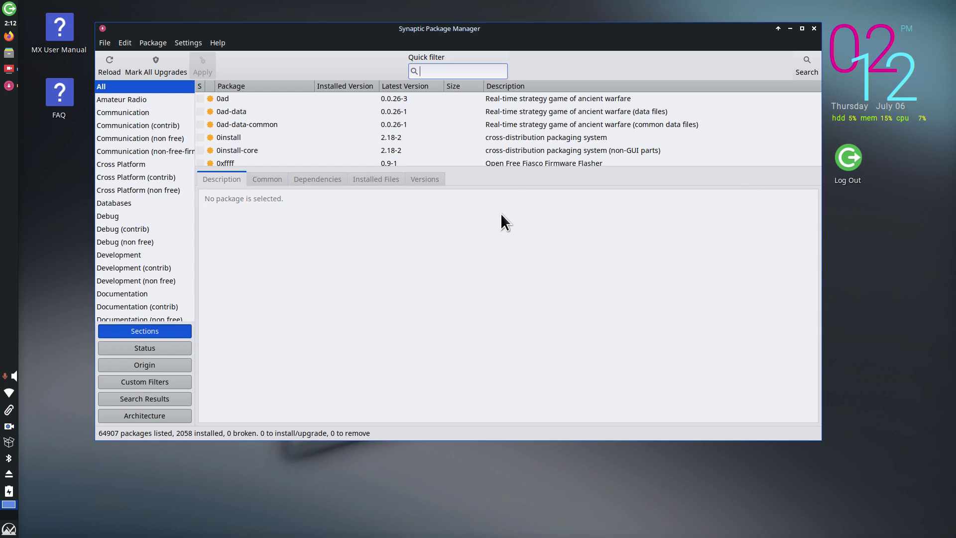
click(201, 98)
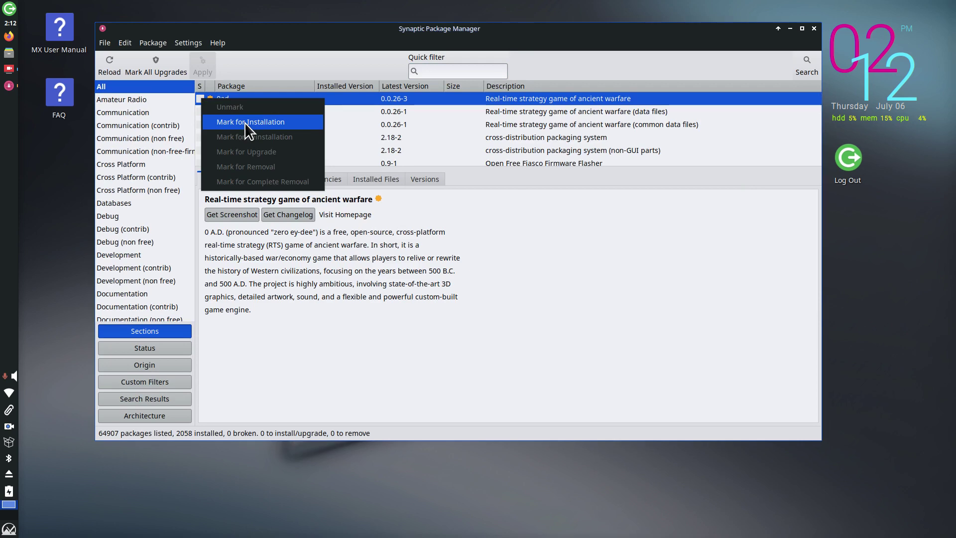
click(244, 123)
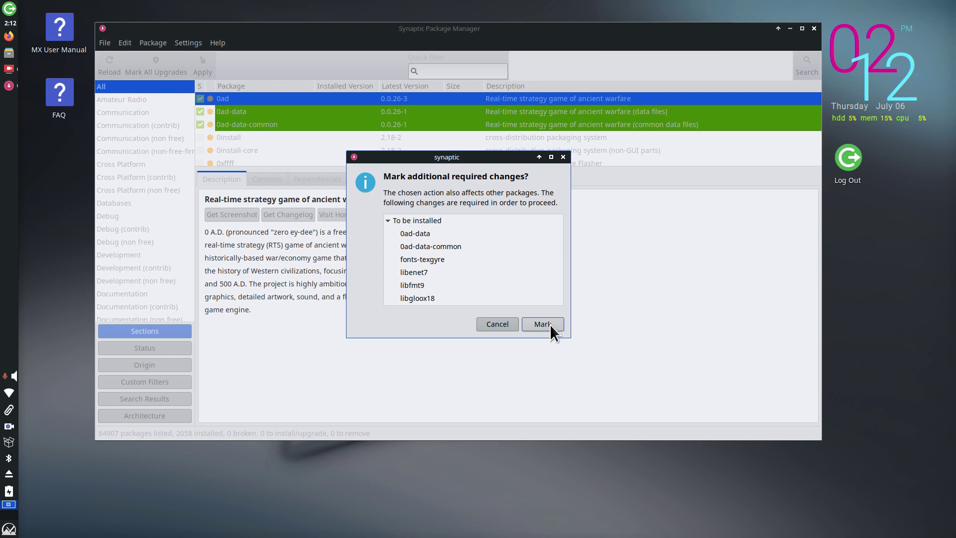
click(497, 324)
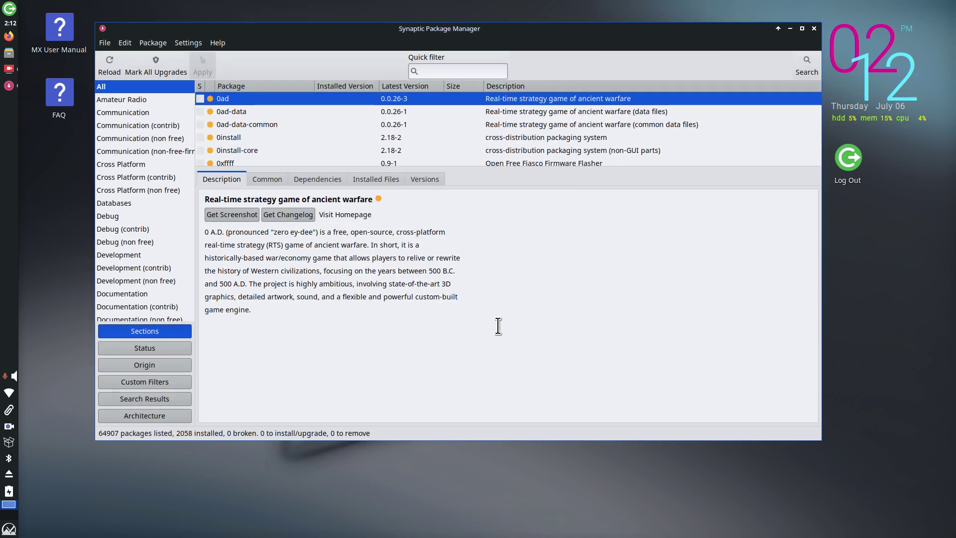
click(216, 40)
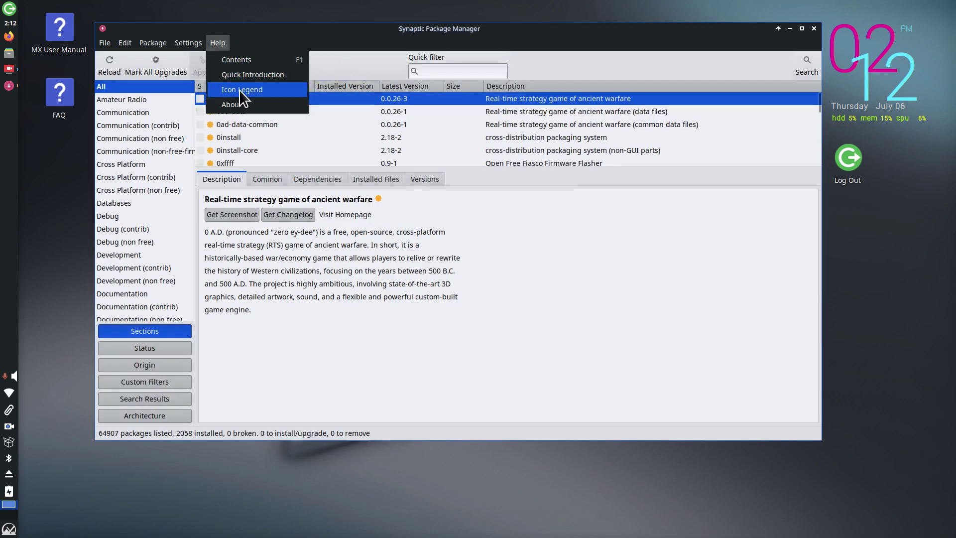
Step: View Synaptic's Icon Legend, move it higher up, then close it
click(239, 89)
drag(491, 129, 485, 56)
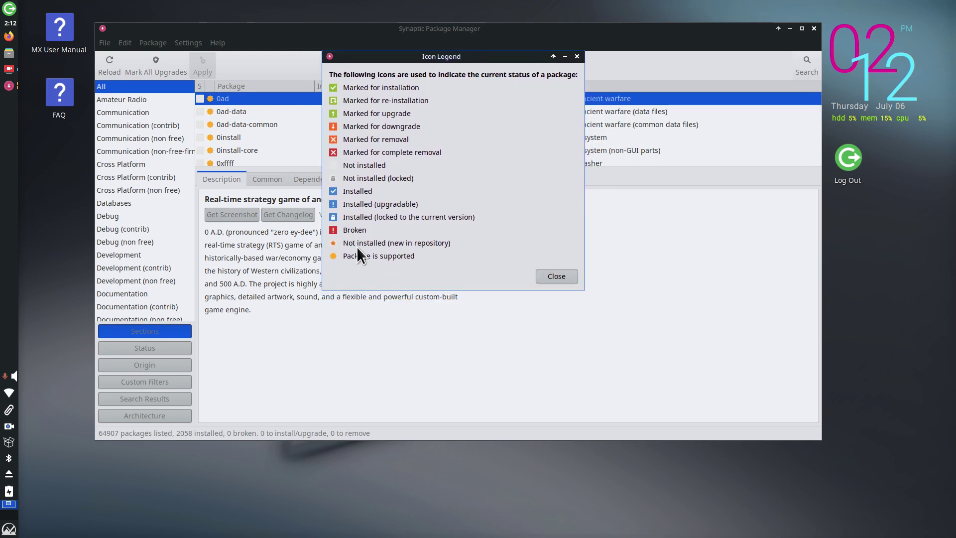
click(562, 276)
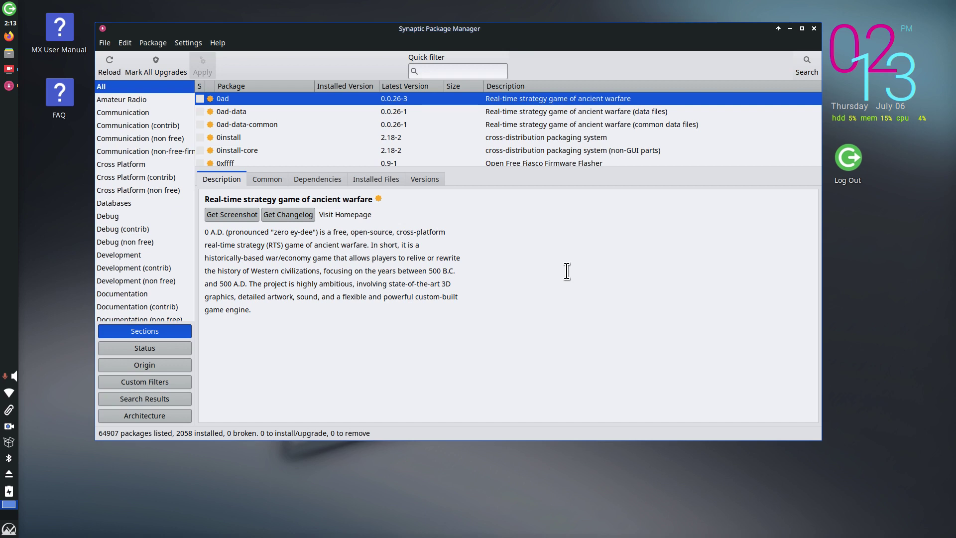
Step: Check the Search dialog's field options, cancel it without searching, and quit Synaptic with Alt+F4
click(797, 72)
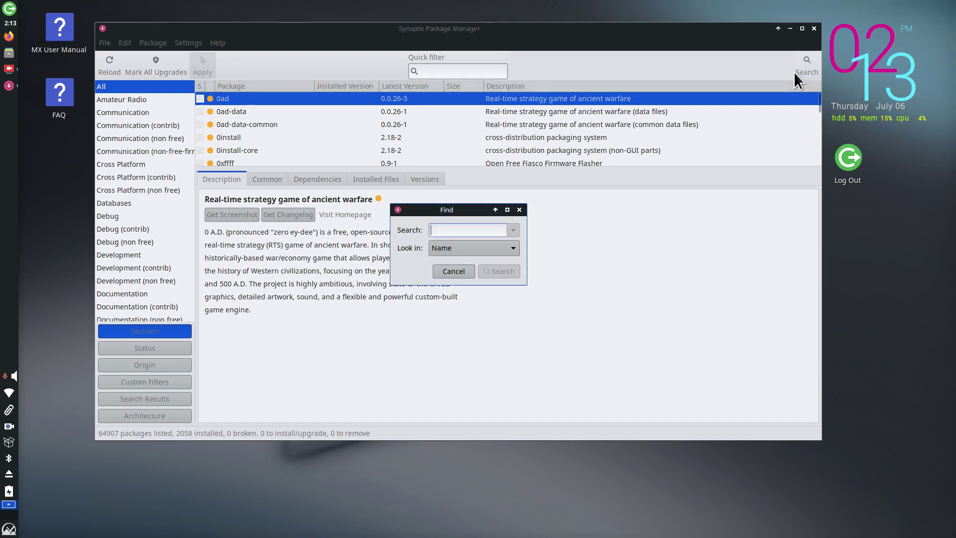
click(477, 249)
click(477, 249)
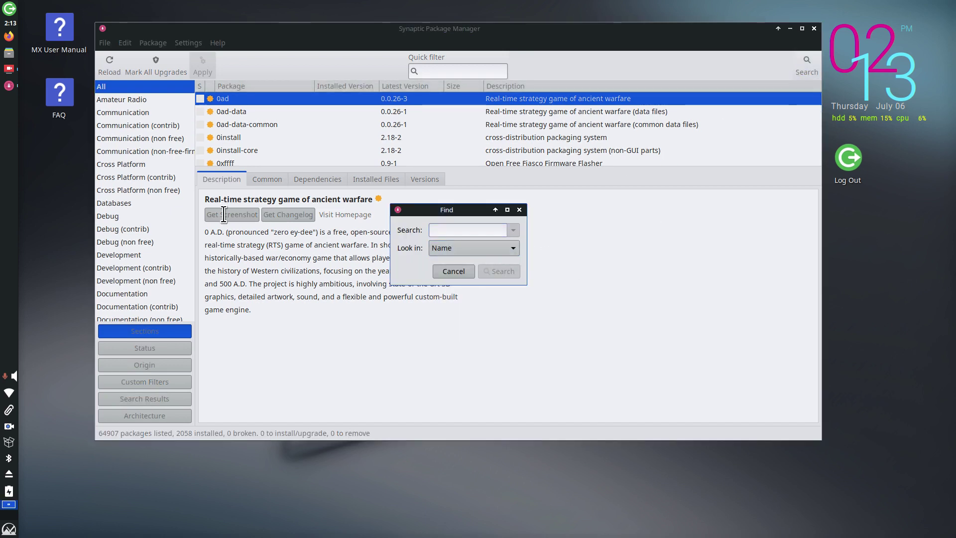
click(438, 270)
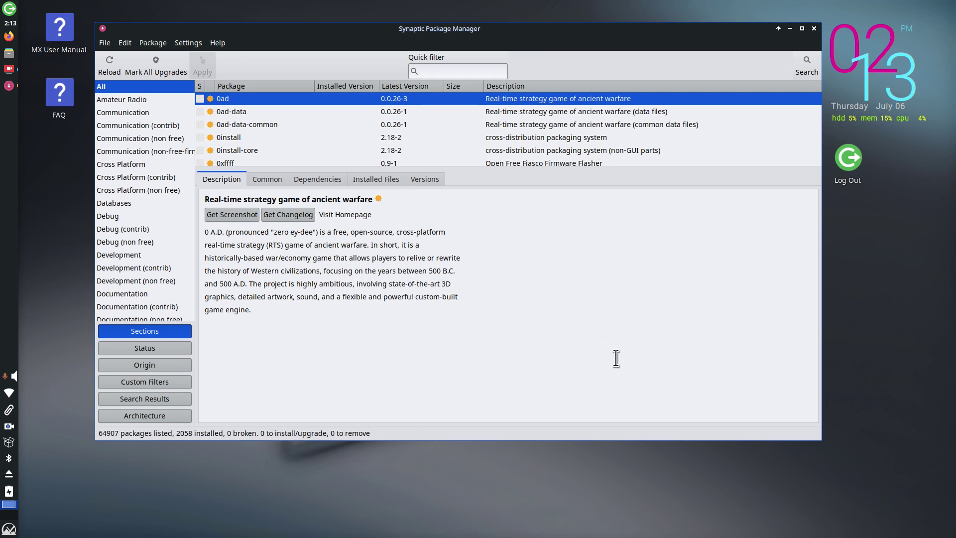
key(alt+F4)
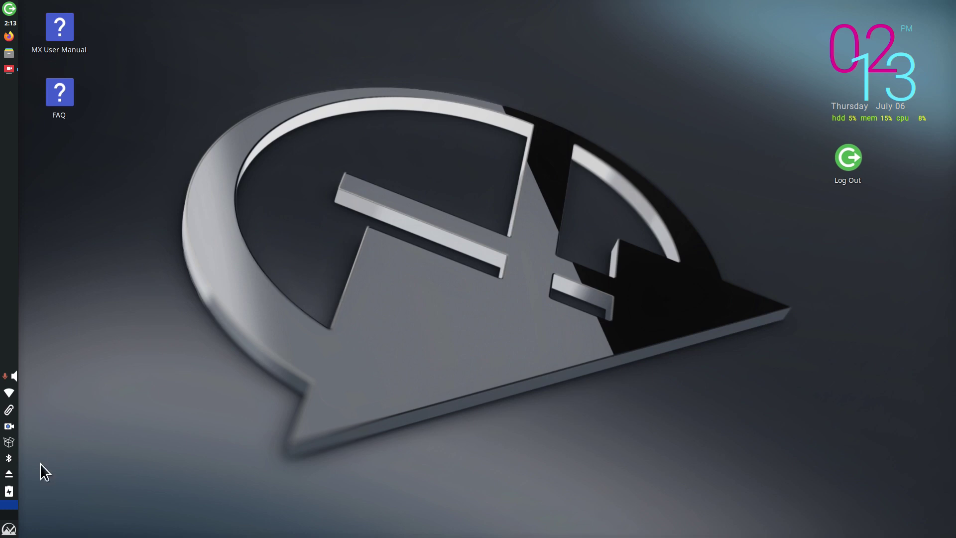
Step: Preview the Whisker menu, check connected devices' battery levels from the power tray icon, then reopen the menu
click(9, 528)
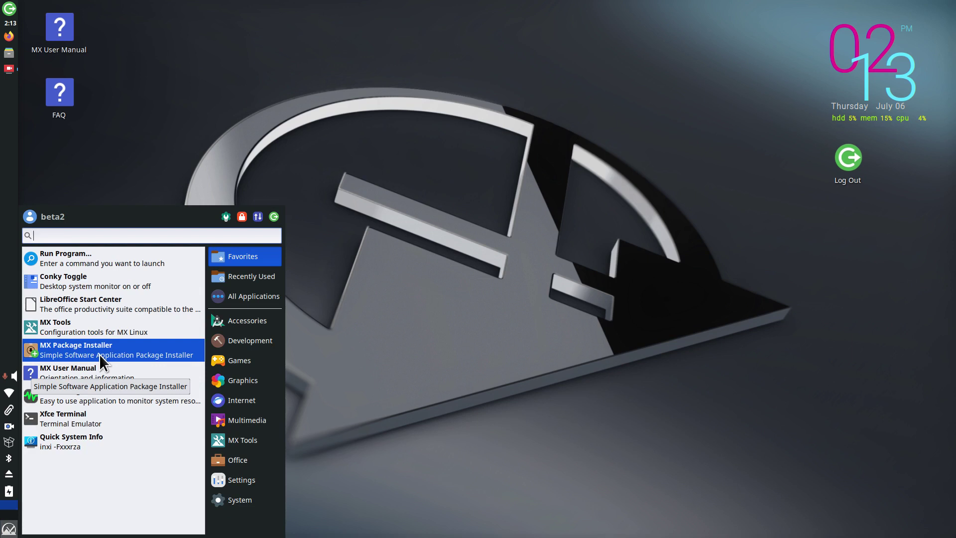
click(448, 337)
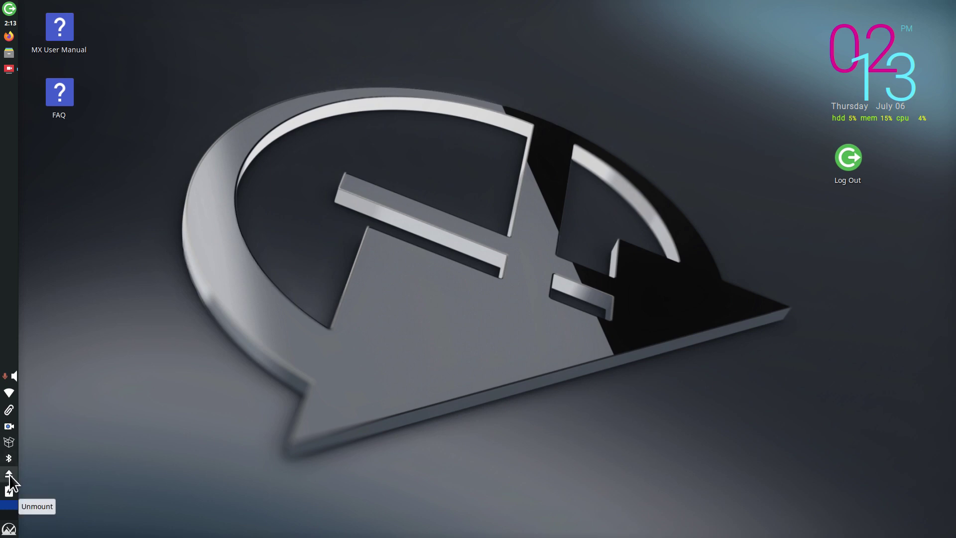
click(9, 491)
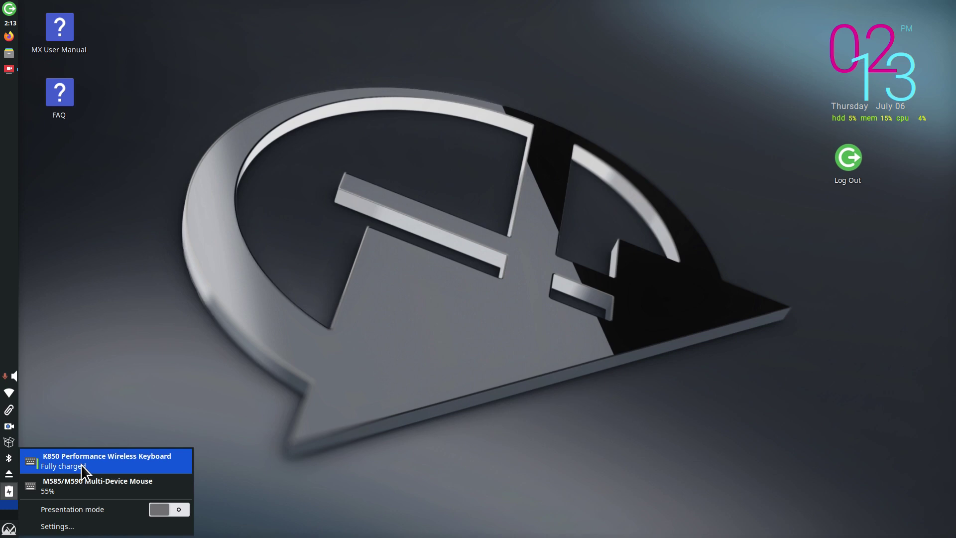
click(77, 492)
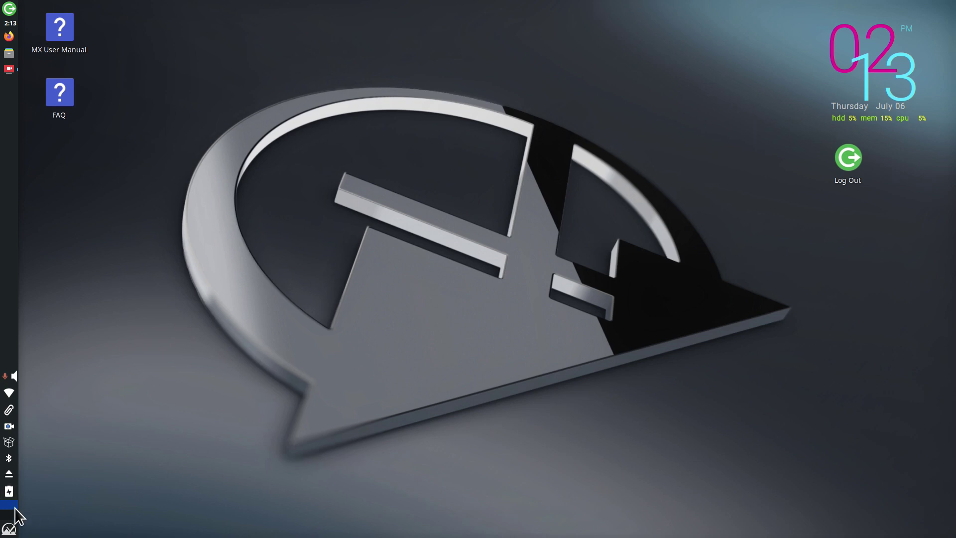
click(12, 523)
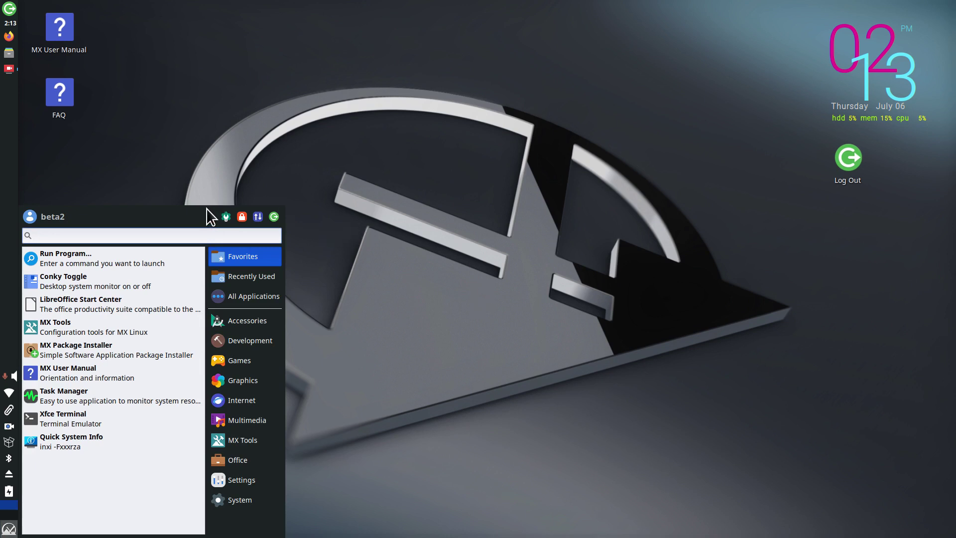
Step: Drag the Whisker menu's top edge upward, then its top-right corner up and right
drag(205, 208, 216, 172)
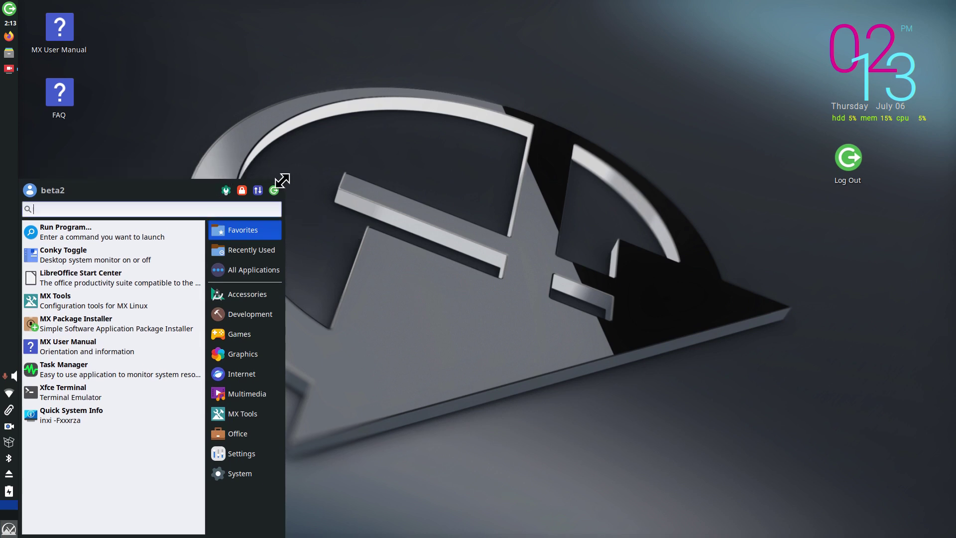
drag(281, 182, 294, 160)
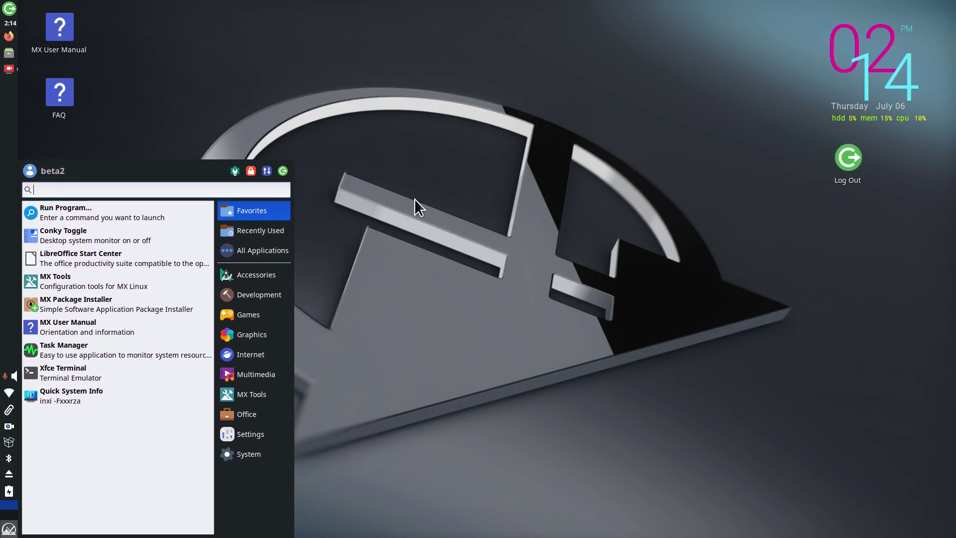
Step: Set Whisker Menu application and category icons to Larger and preview the menu
right_click(9, 528)
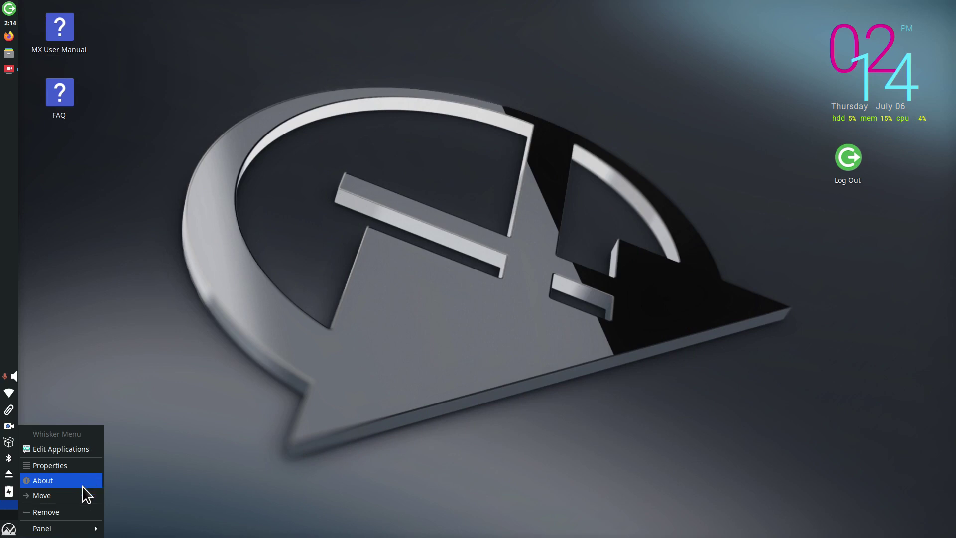
click(58, 469)
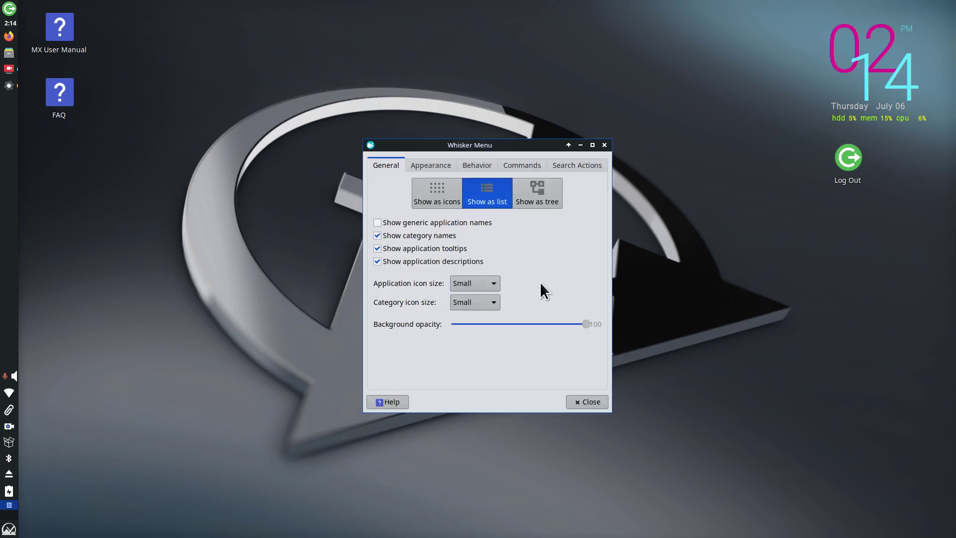
click(474, 283)
click(481, 327)
click(498, 300)
click(489, 347)
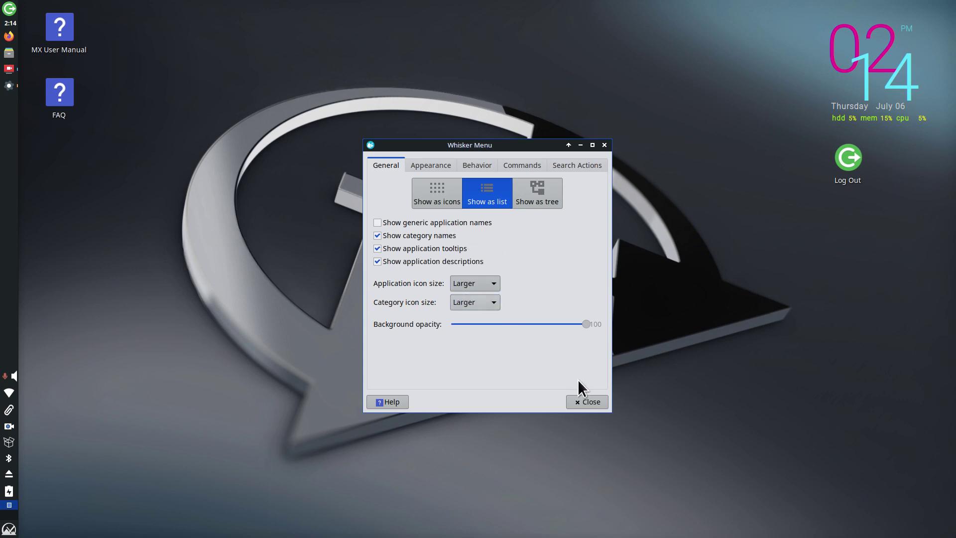
click(486, 310)
click(485, 302)
click(586, 402)
click(10, 530)
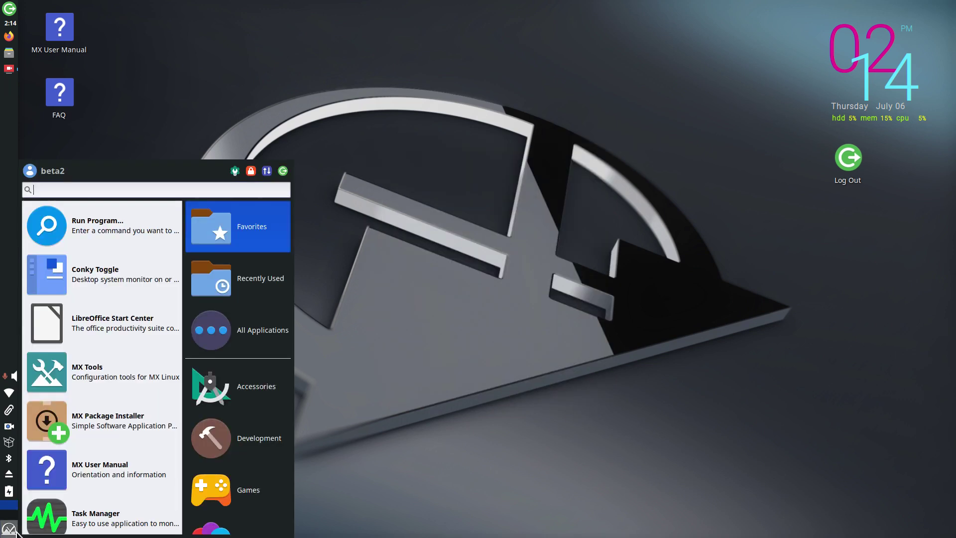
Step: Change application icons to Very Small and check the menu, including Recently Used
right_click(9, 529)
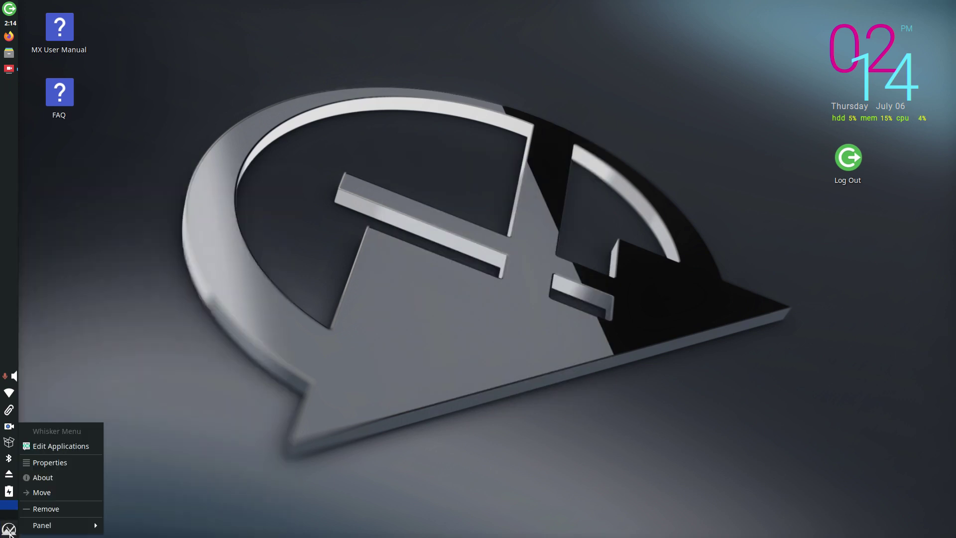
click(77, 461)
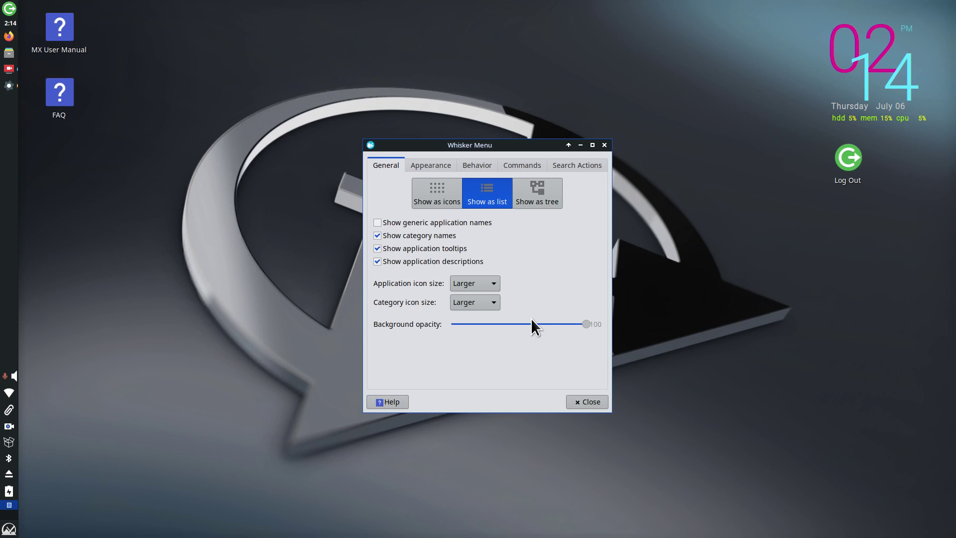
click(471, 282)
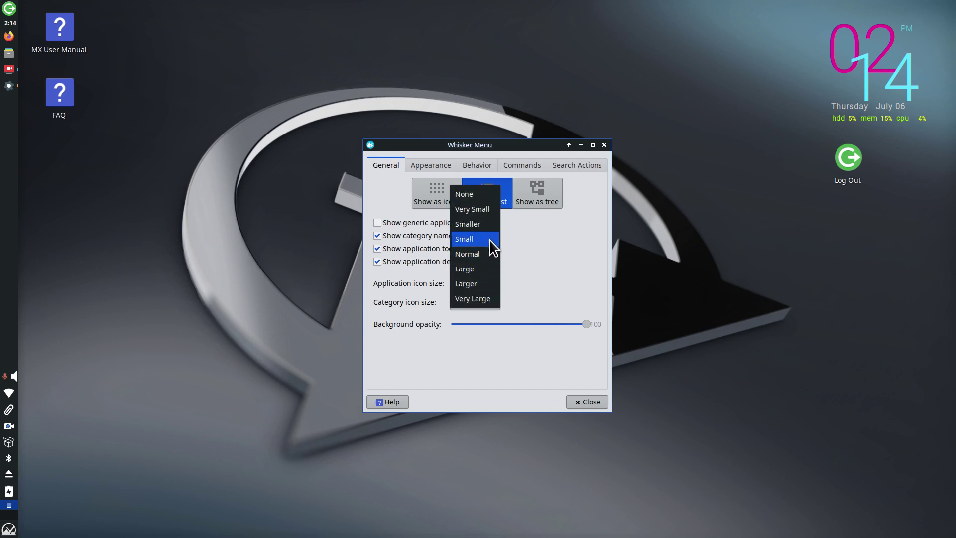
click(489, 210)
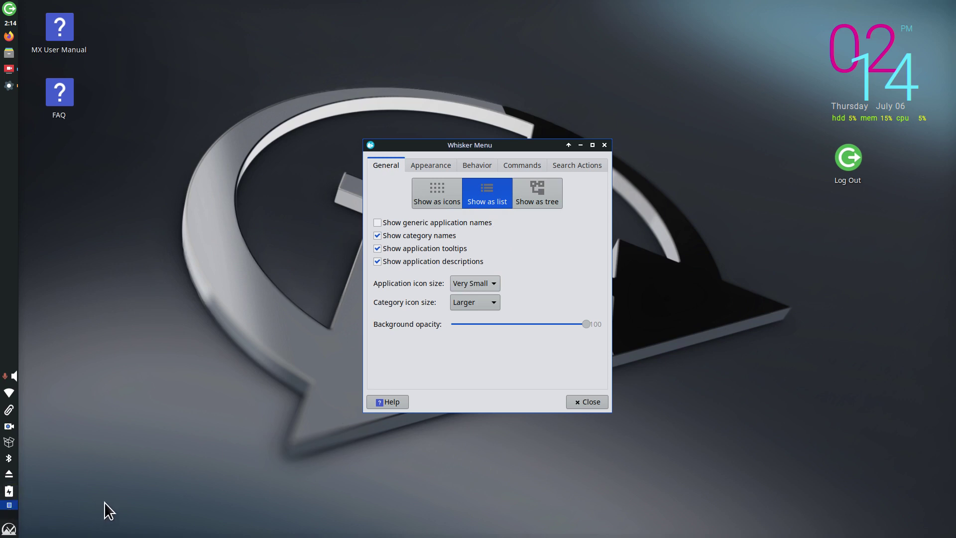
click(589, 402)
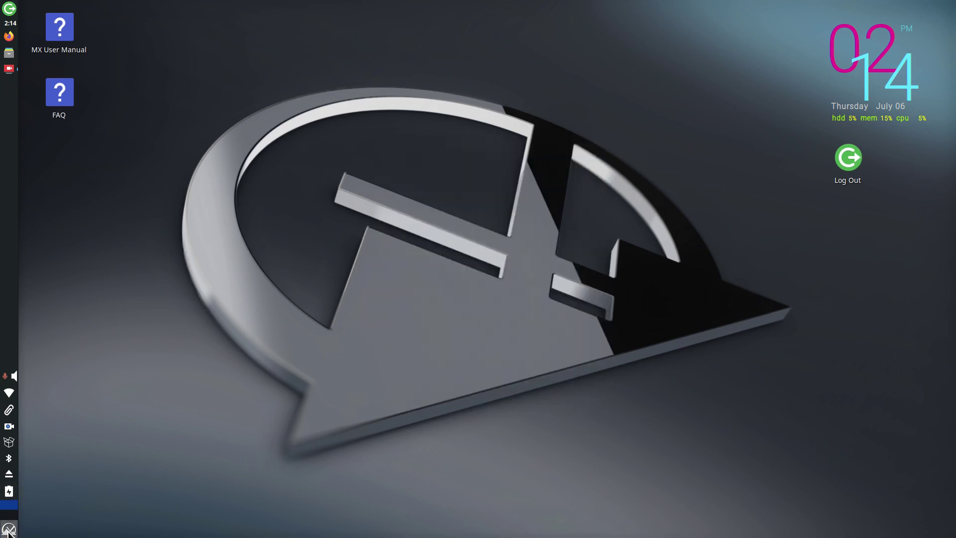
click(9, 529)
click(240, 274)
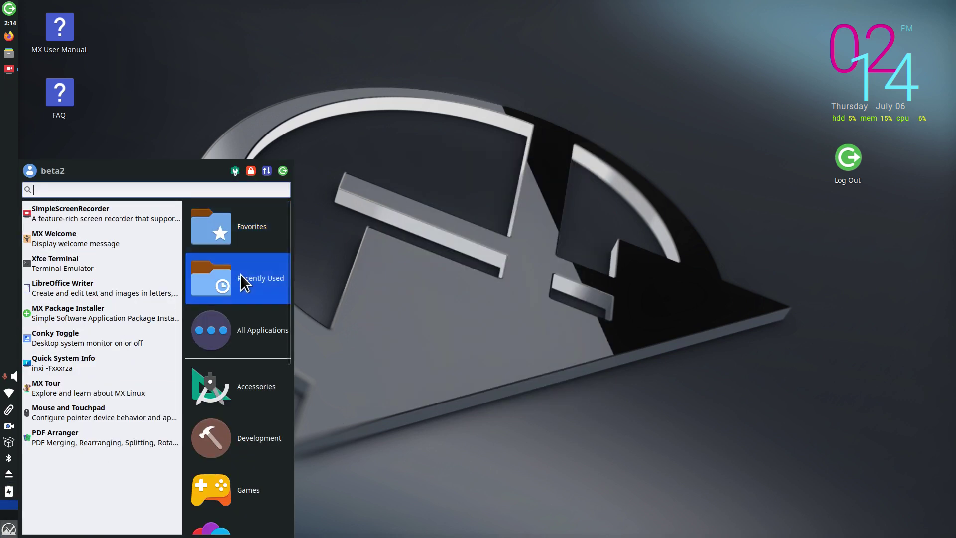
click(414, 272)
Step: Set both application and category icon sizes to Small and reopen the menu
right_click(9, 529)
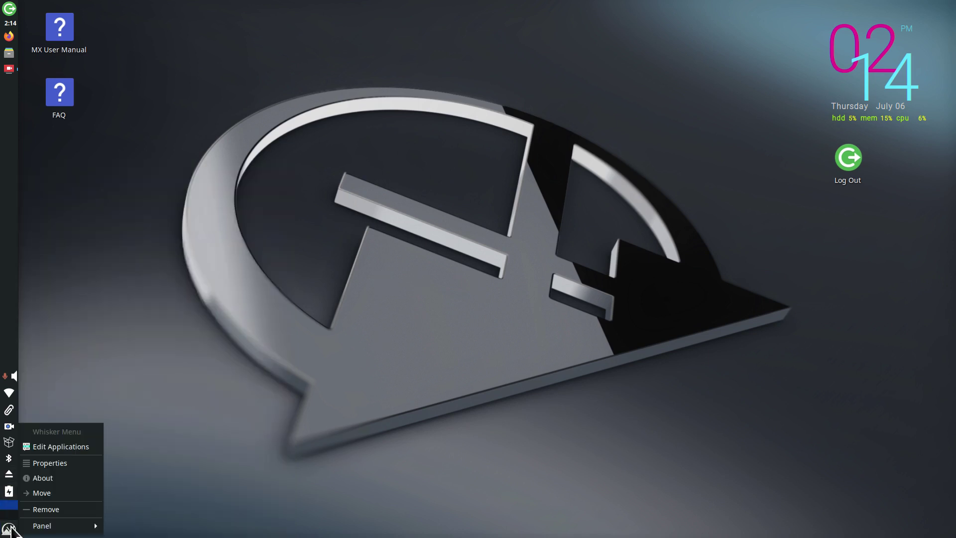
click(63, 459)
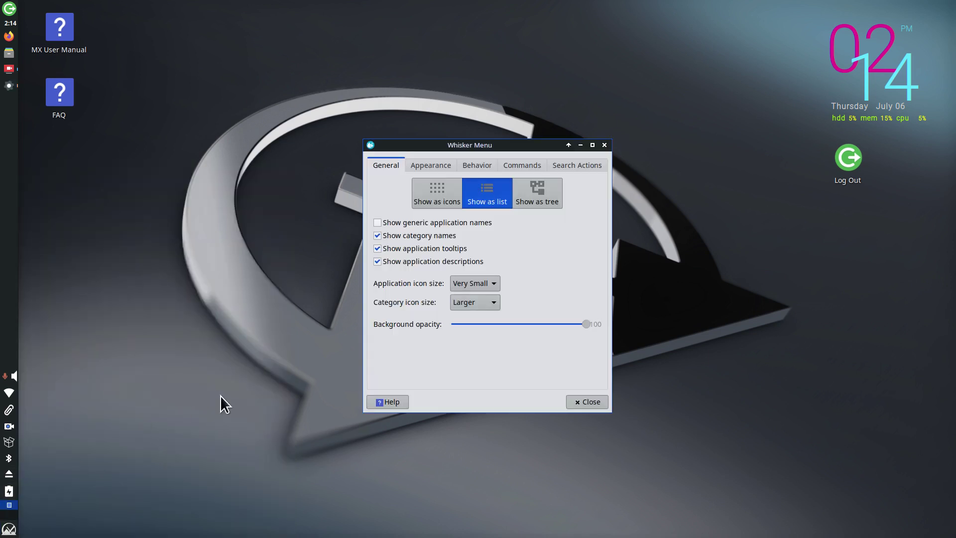
click(492, 285)
click(486, 313)
click(492, 303)
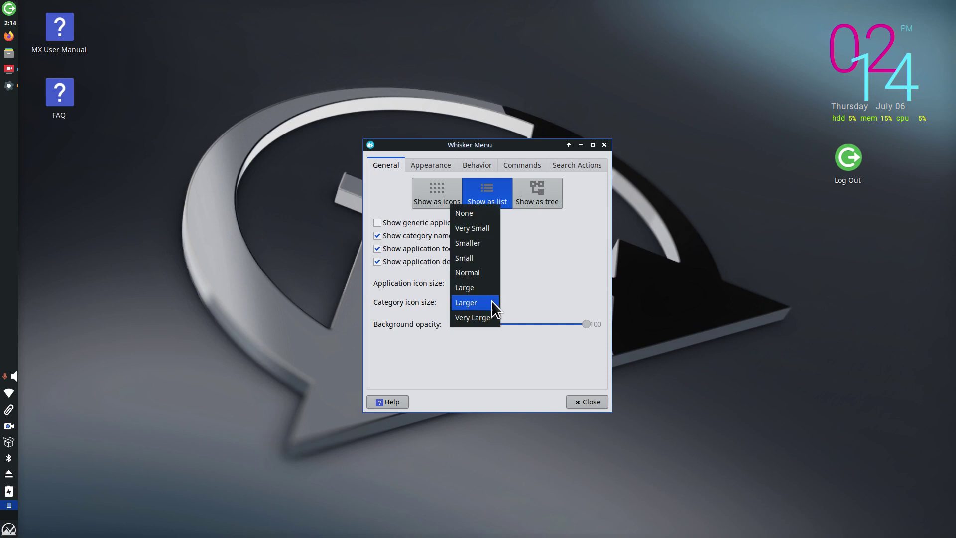
click(498, 258)
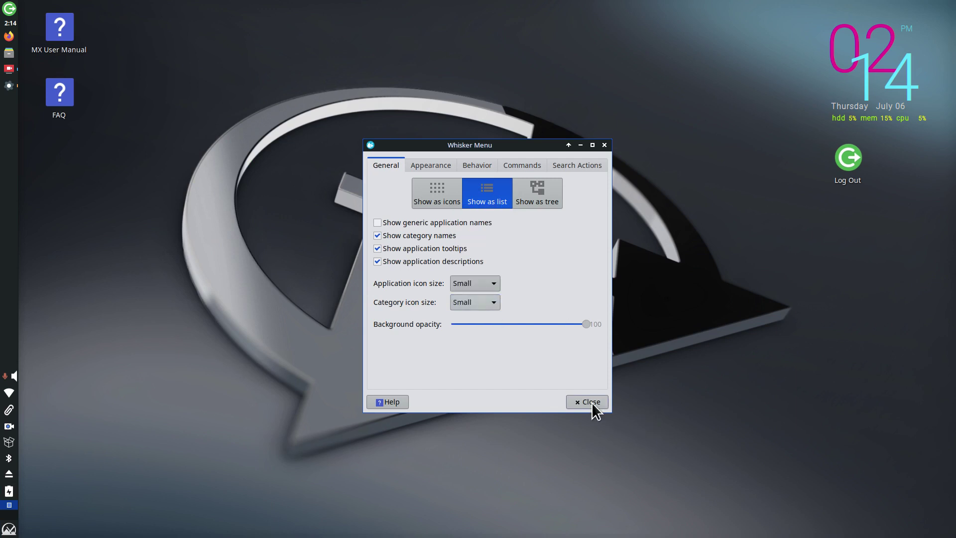
click(592, 403)
click(9, 529)
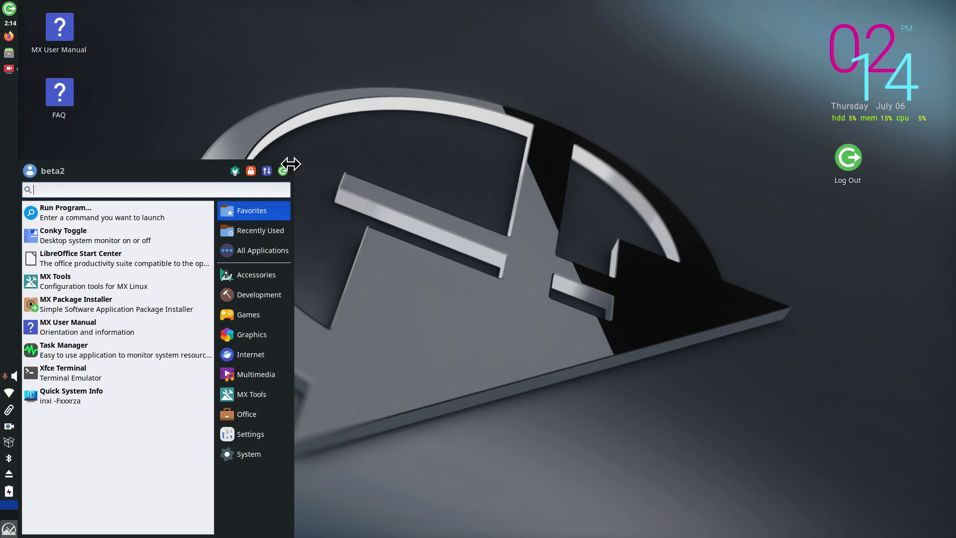
Step: Stretch the menu's top-right corner to near full screen height, then open Log Out and cancel it
drag(293, 161, 370, 16)
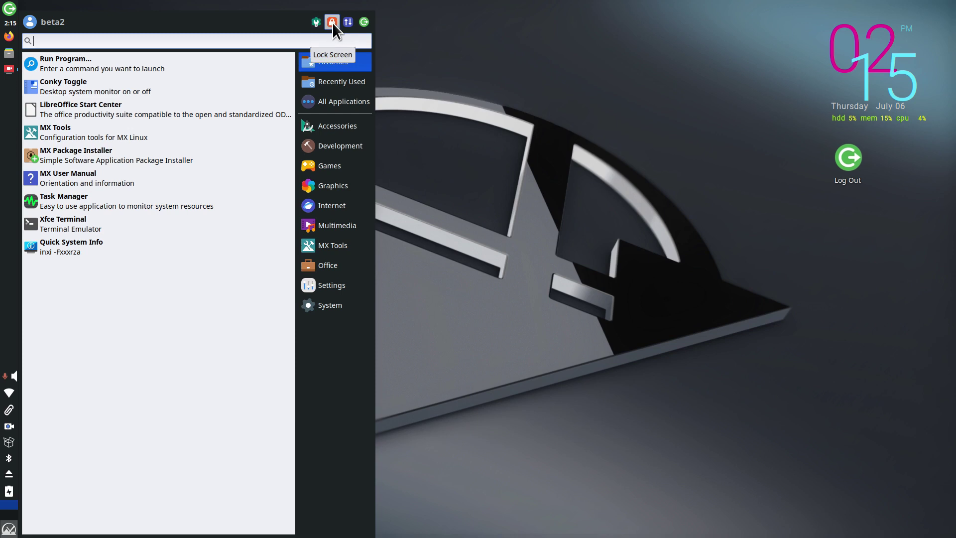
click(363, 22)
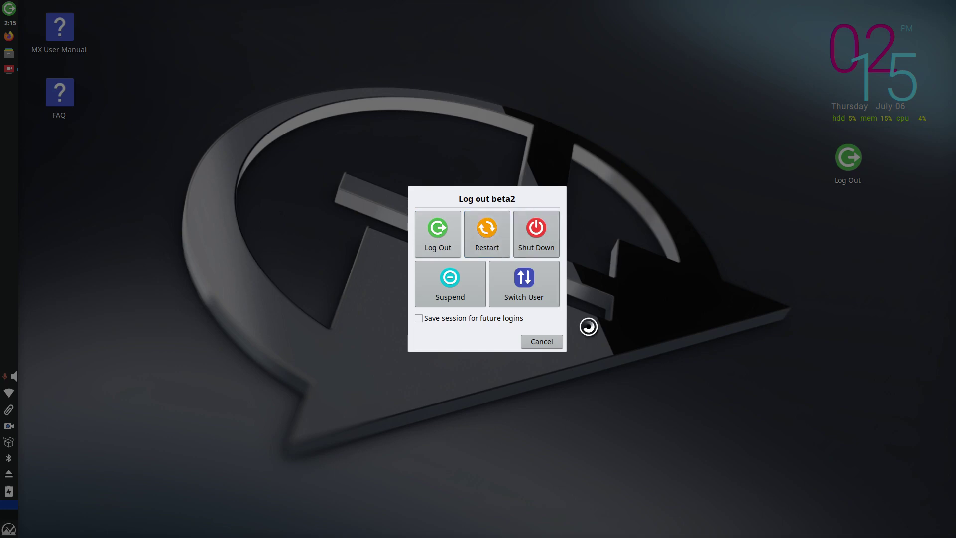
click(542, 343)
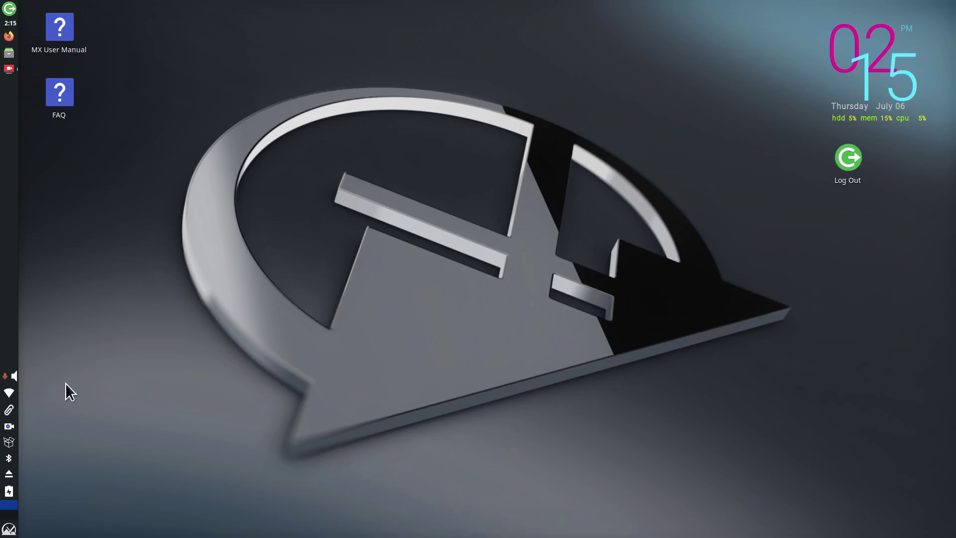
Step: Enable the Restart and Shut Down commands in Whisker Menu Properties' Commands tab
right_click(9, 529)
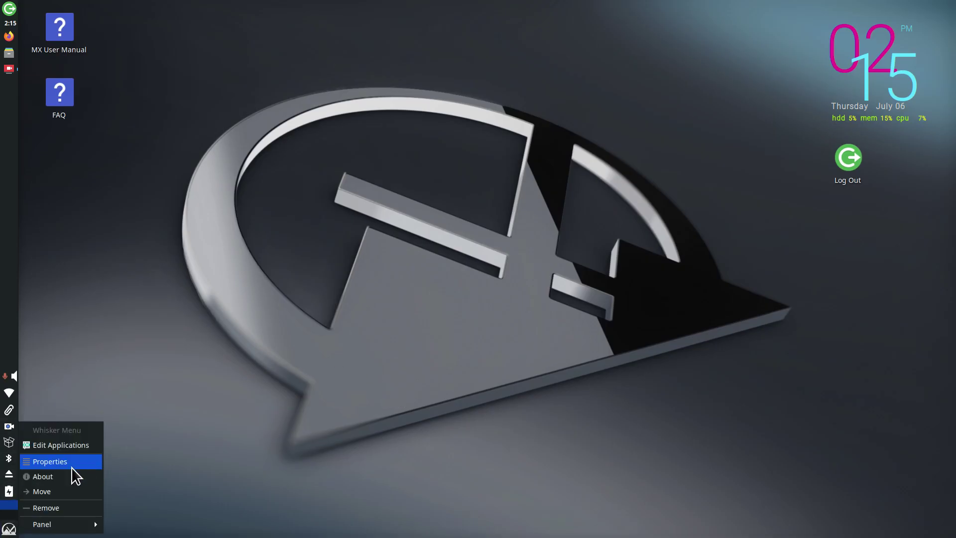
click(71, 465)
click(522, 164)
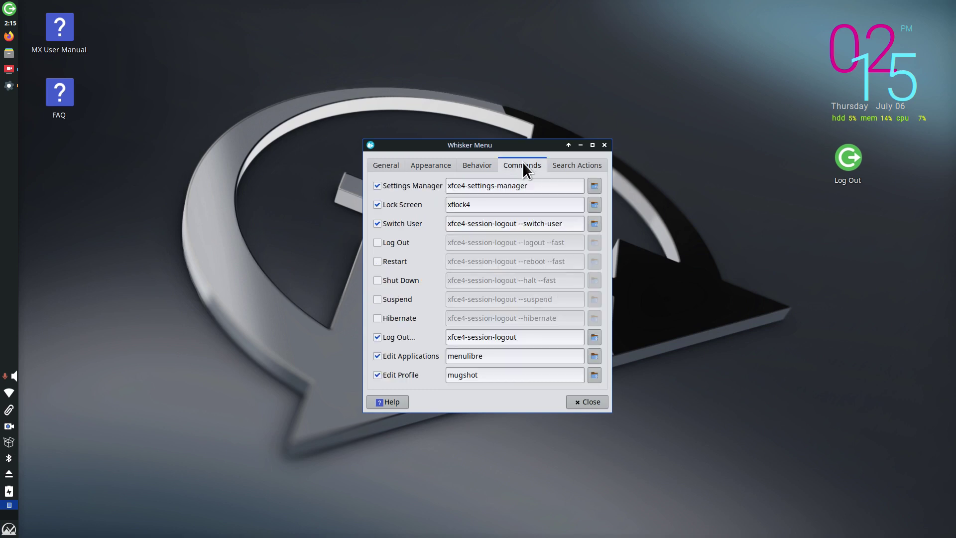
click(377, 282)
click(376, 260)
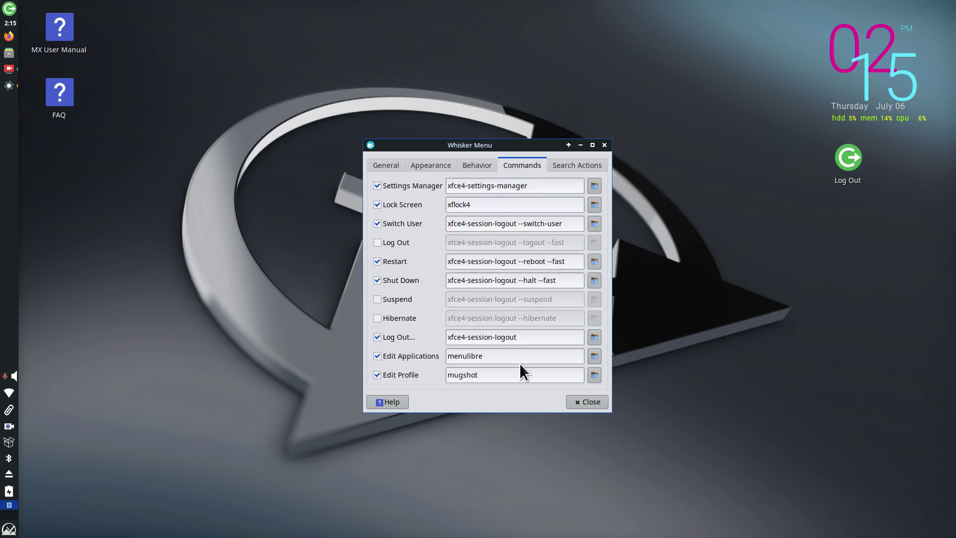
click(591, 401)
Step: Test the new Shut Down and Restart menu actions, cancelling each, then reopen the menu
click(9, 528)
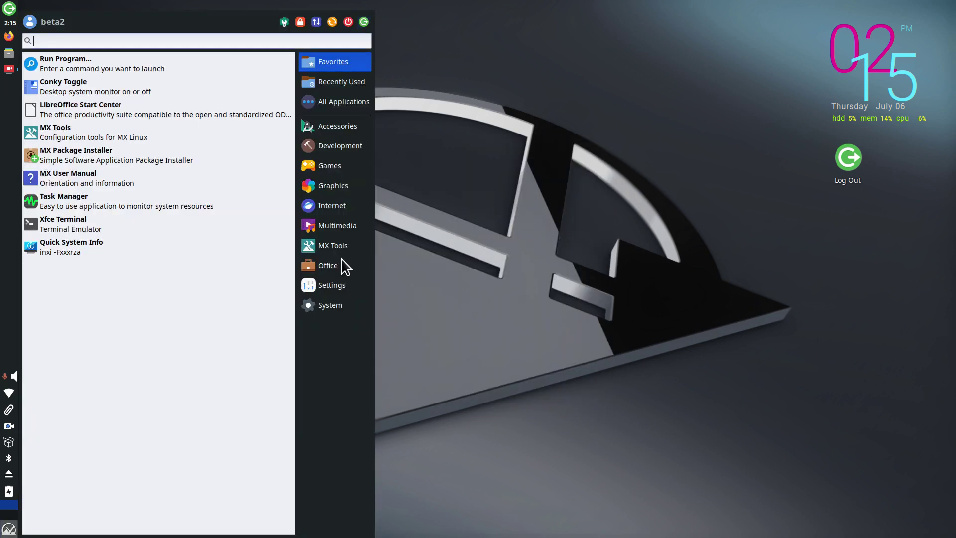
click(349, 23)
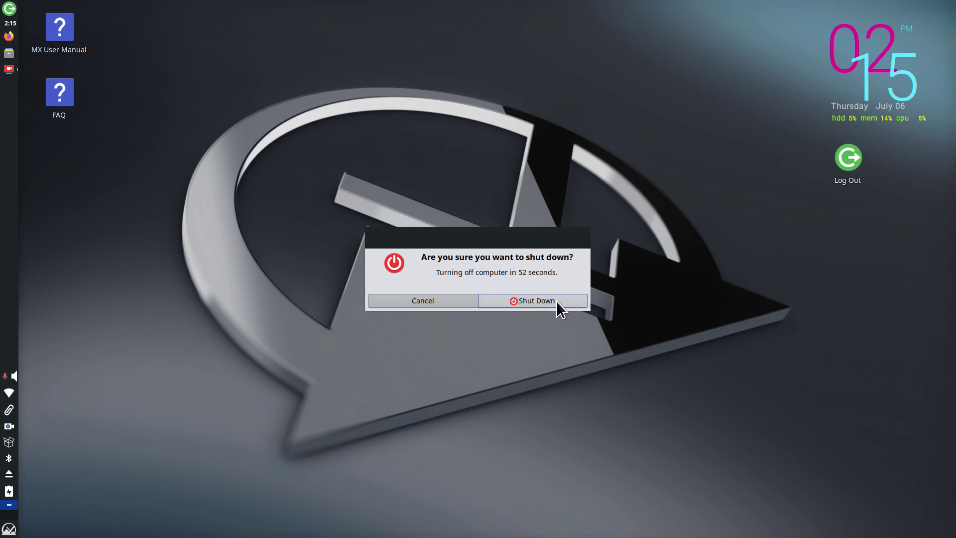
click(404, 302)
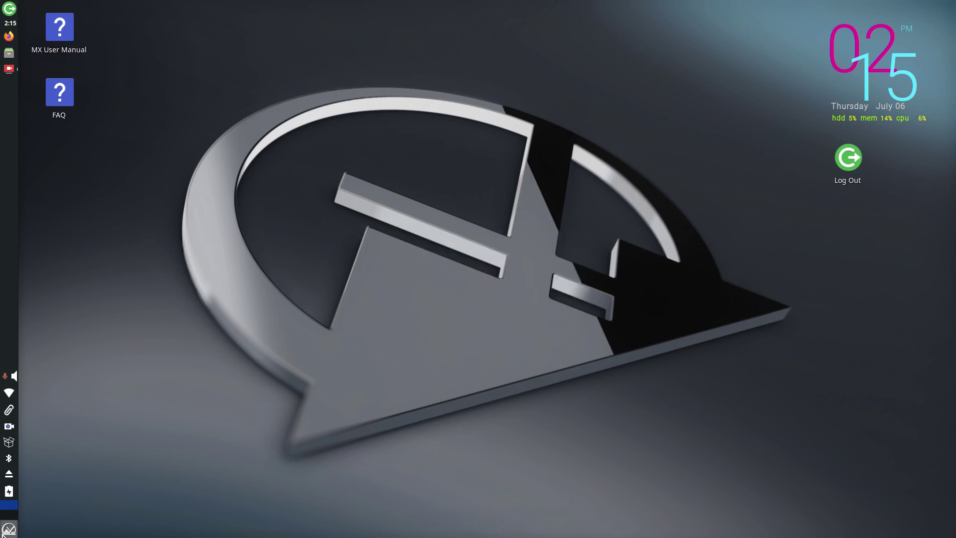
click(9, 529)
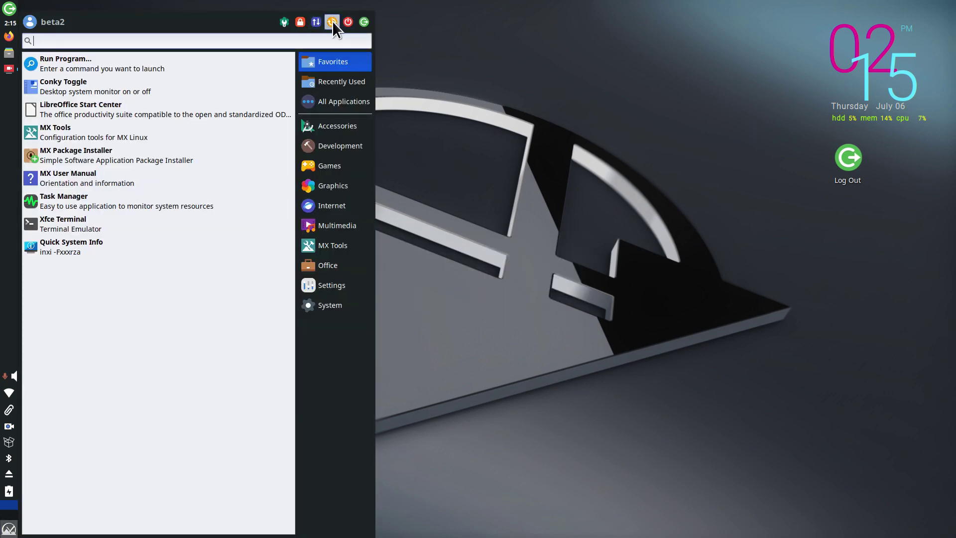
click(332, 21)
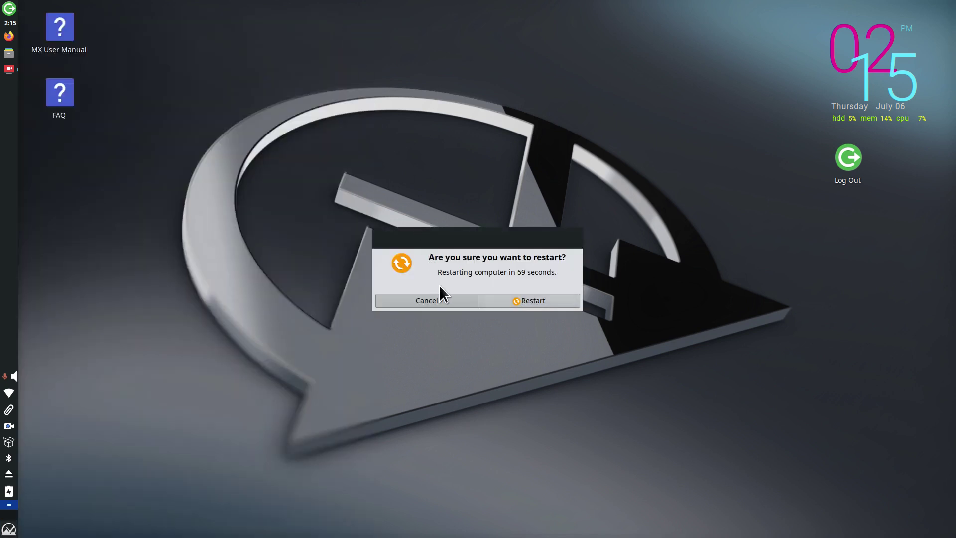
click(419, 300)
click(9, 529)
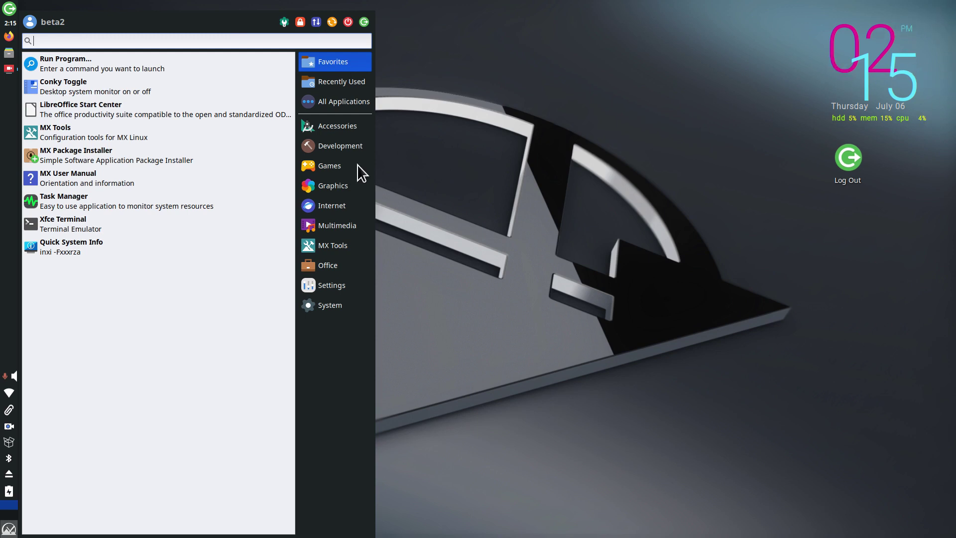
click(65, 88)
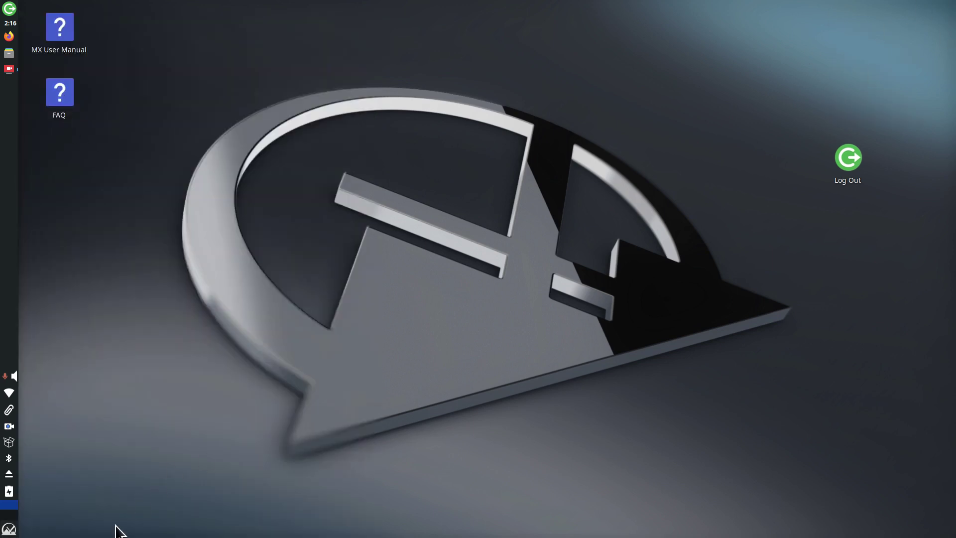
click(9, 529)
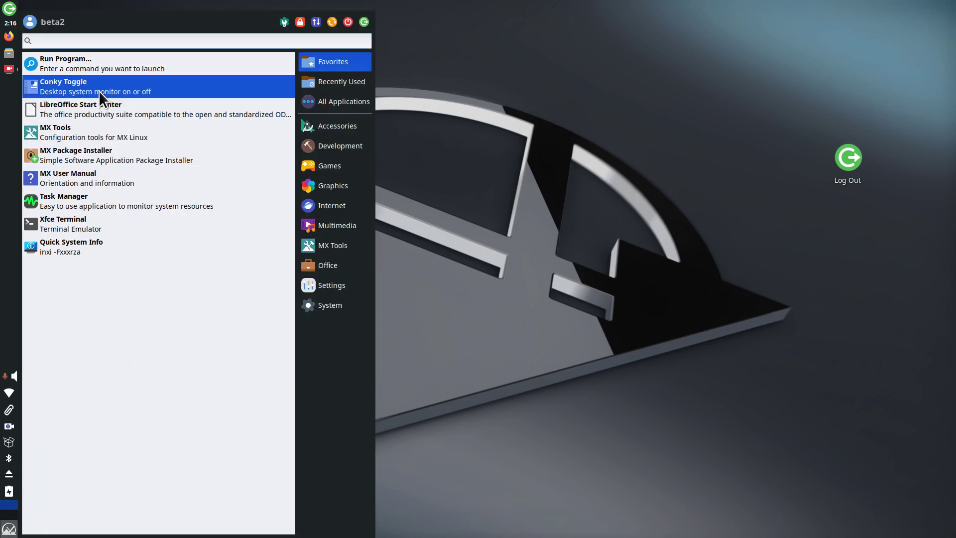
click(98, 88)
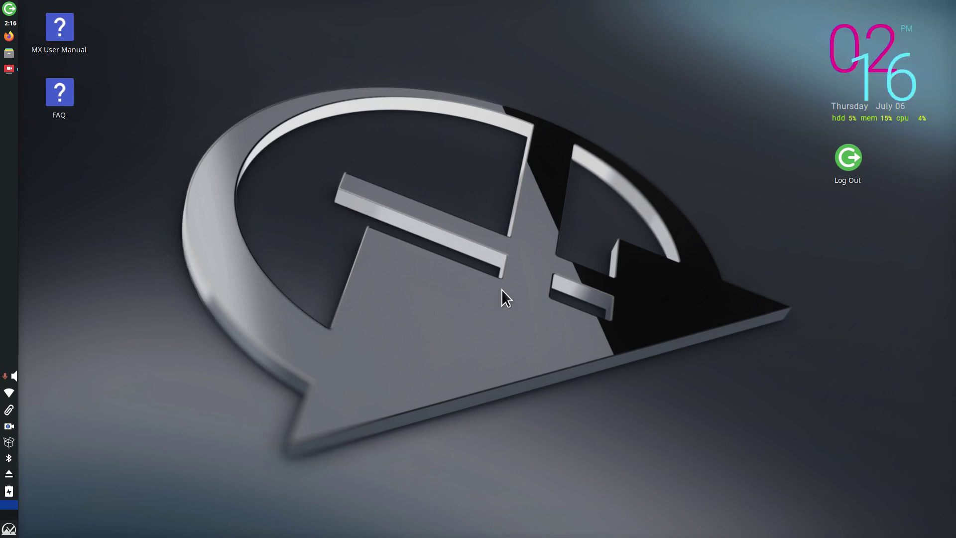
click(9, 529)
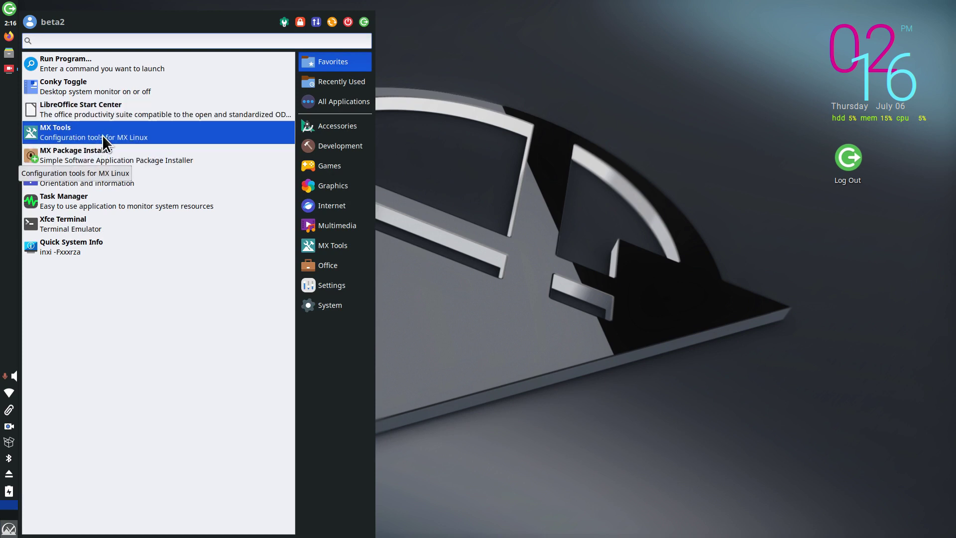
click(99, 155)
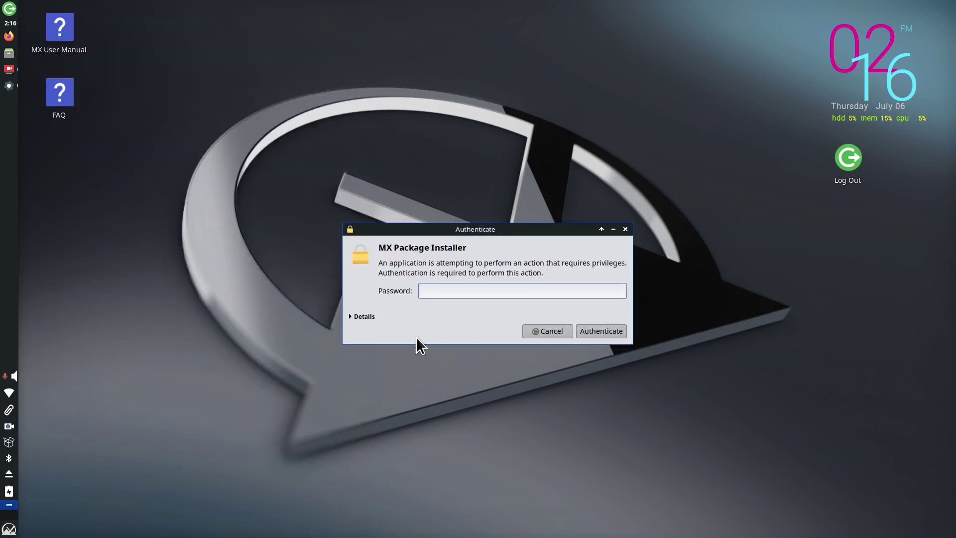
text(****)
key(Return)
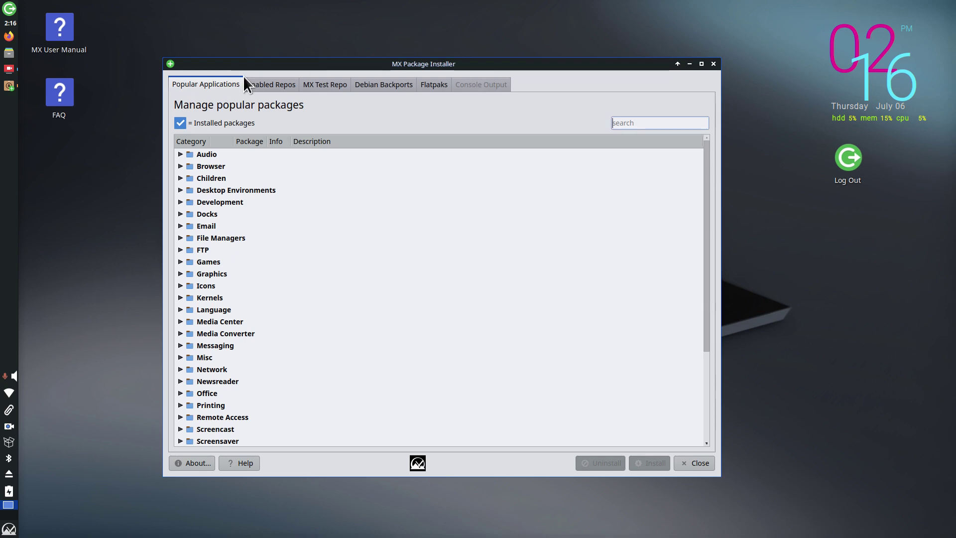
click(181, 167)
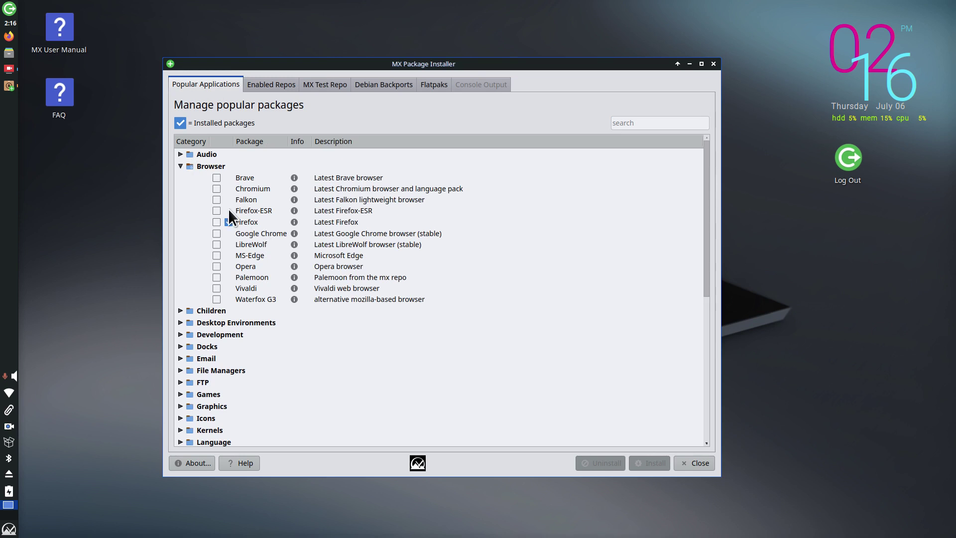
click(216, 178)
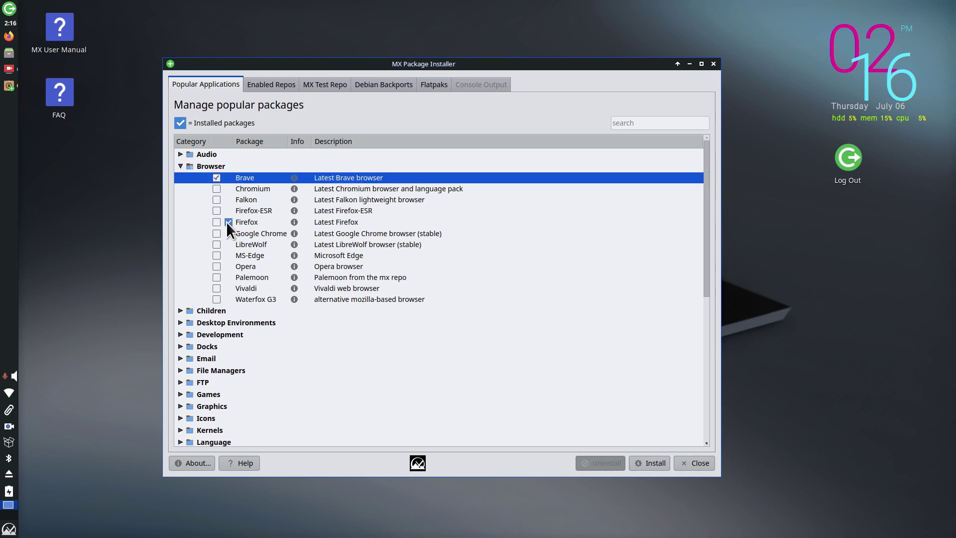
click(216, 234)
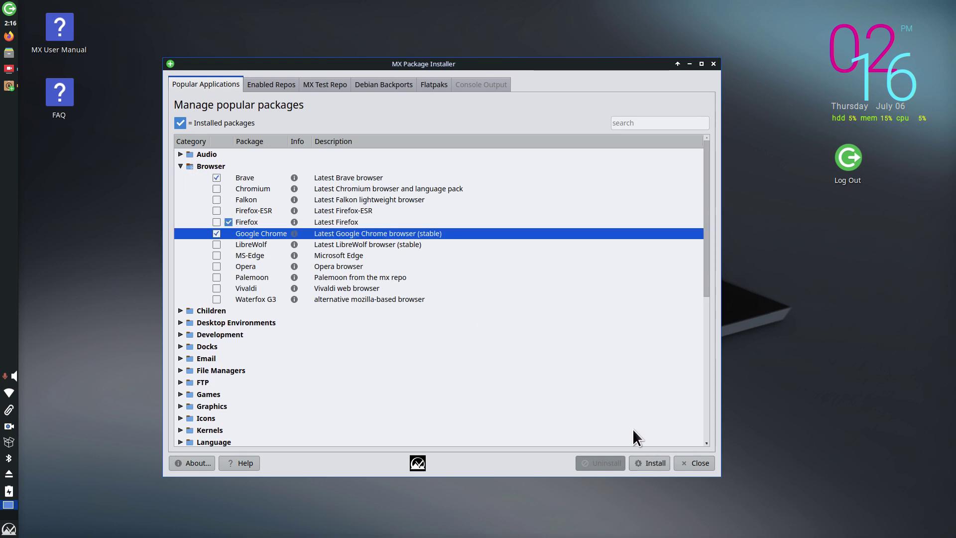
click(216, 233)
click(181, 165)
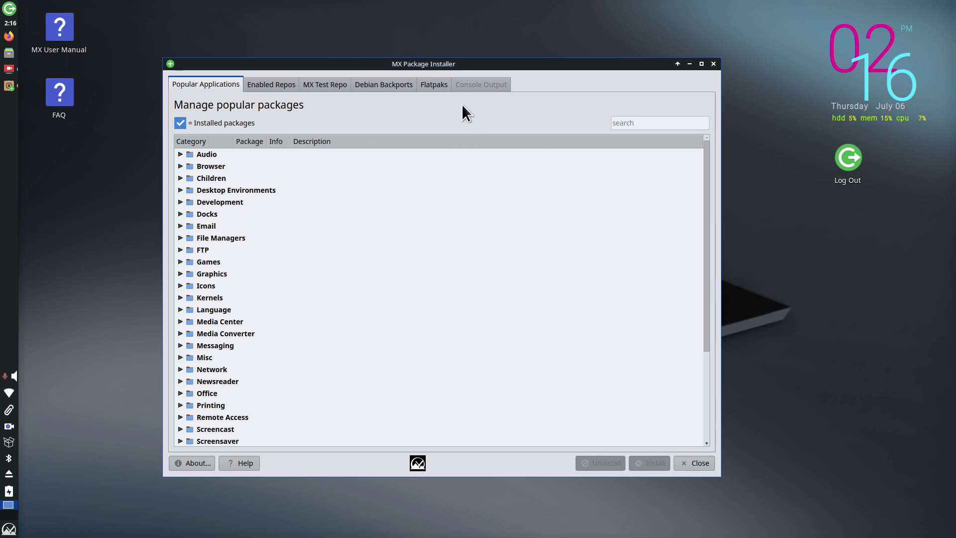
click(696, 463)
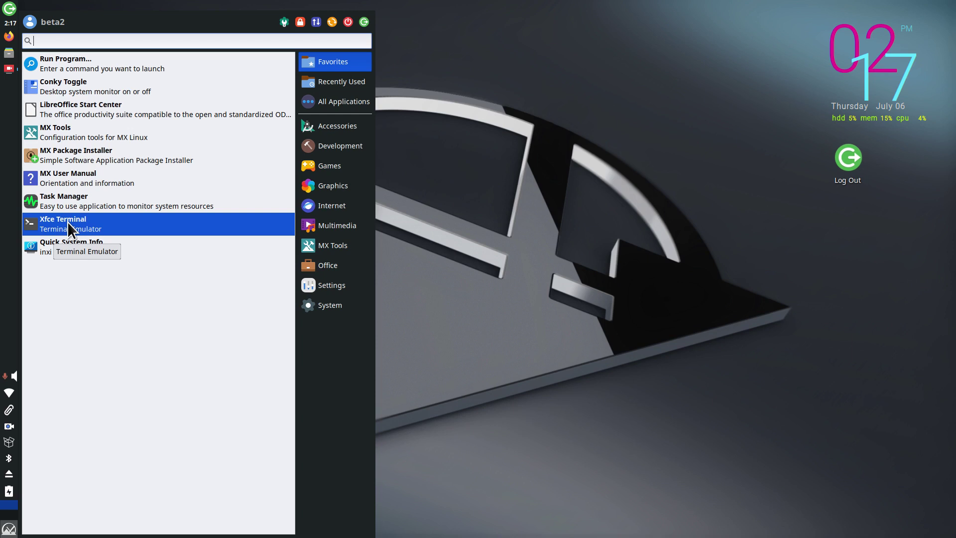
Step: Browse the Accessories, Development and Games categories, checking LBreakout2's context options
click(352, 124)
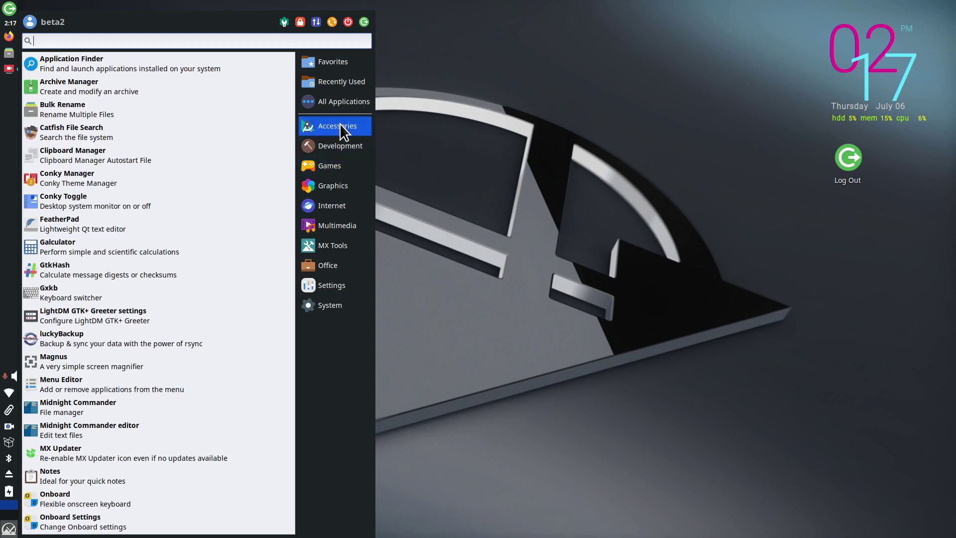
drag(291, 108, 277, 240)
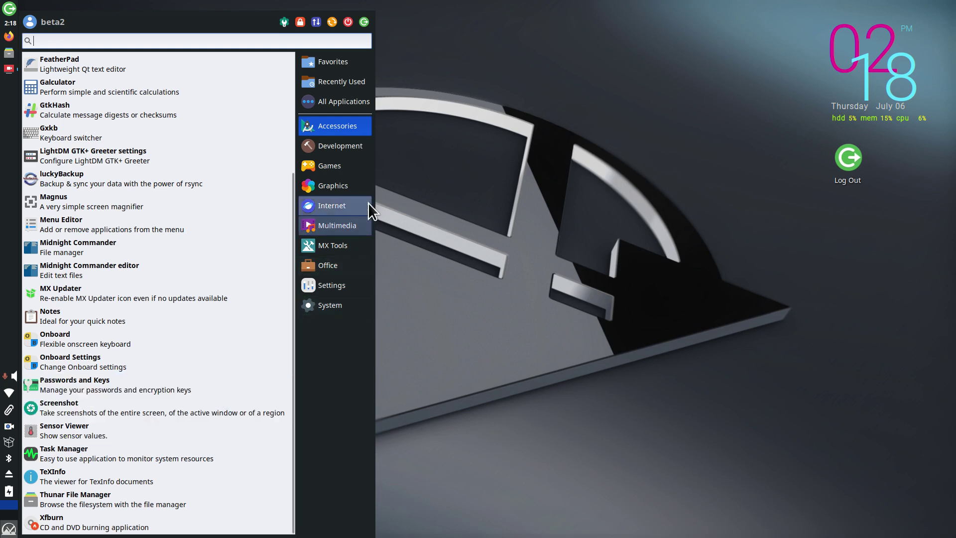
click(335, 165)
click(336, 145)
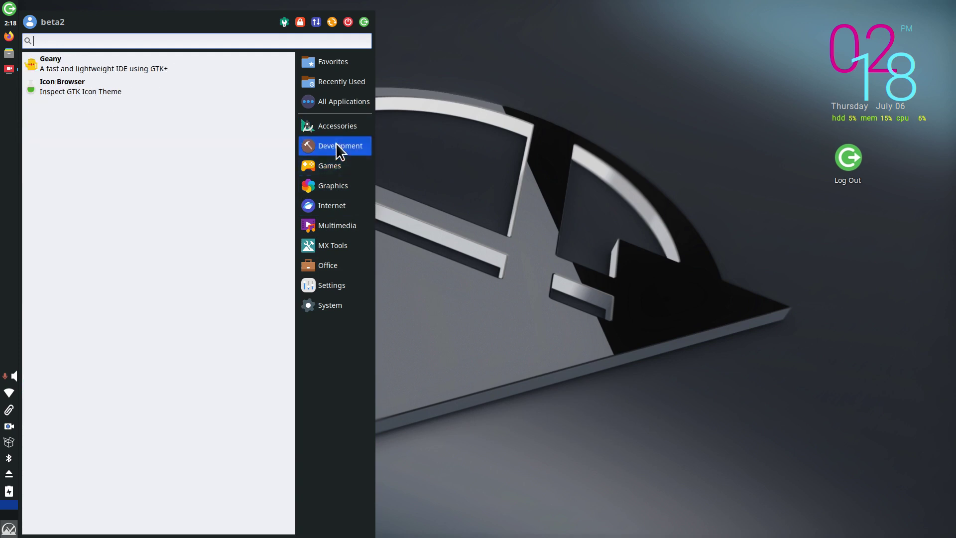
click(337, 163)
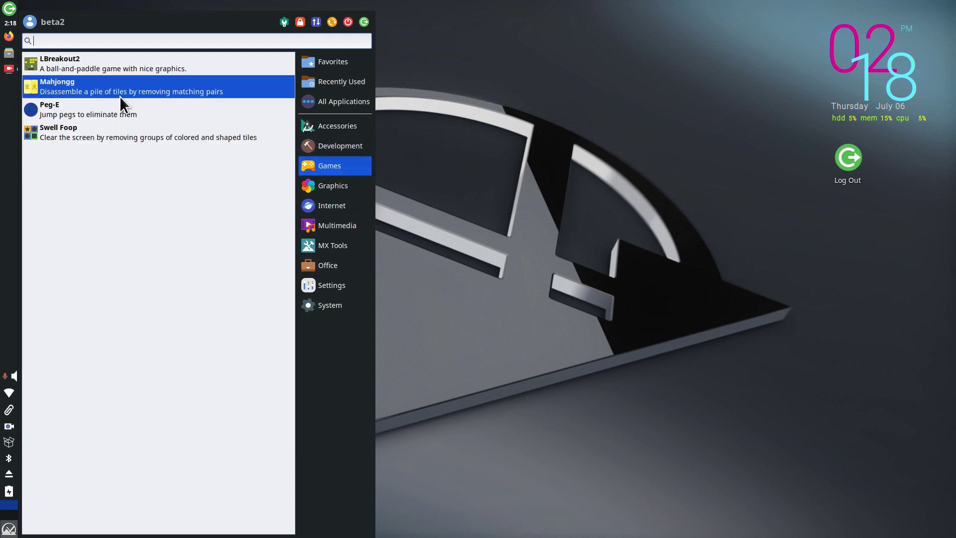
right_click(68, 60)
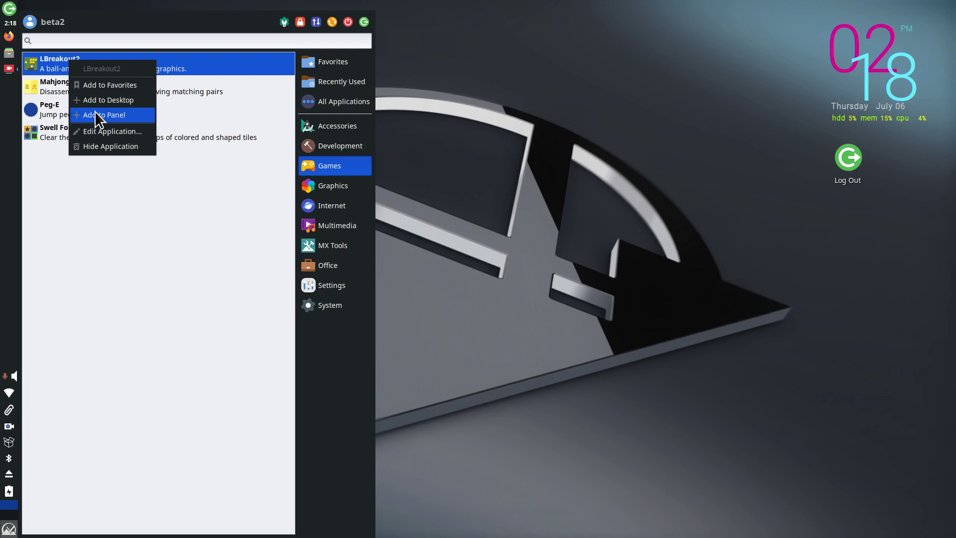
click(198, 256)
Step: Continue through Graphics, Internet, Multimedia and MX Tools, ending on the Office category
click(324, 187)
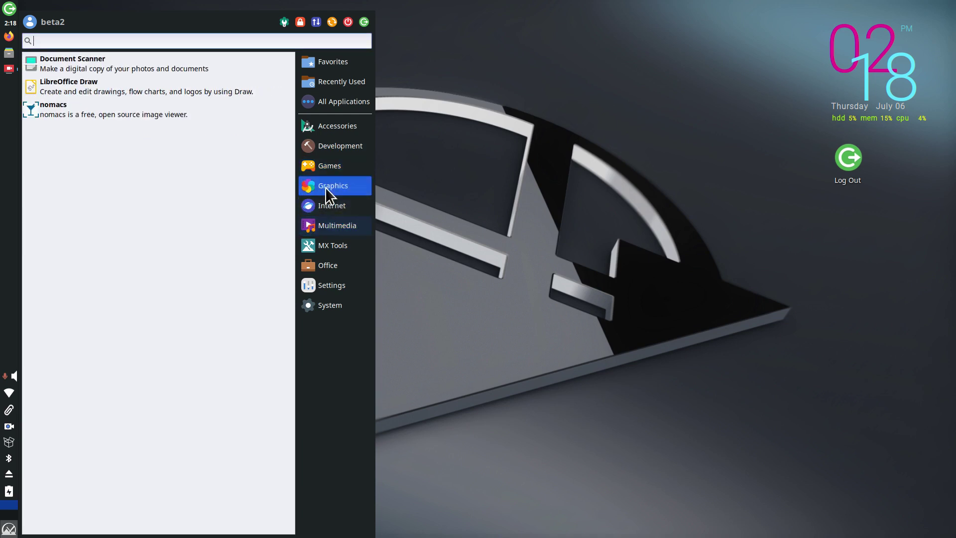
click(329, 208)
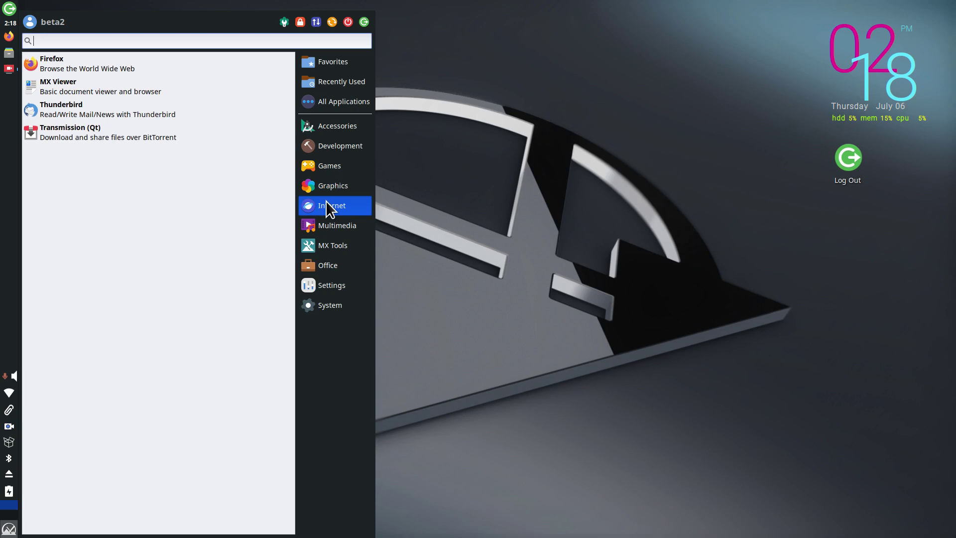
click(328, 219)
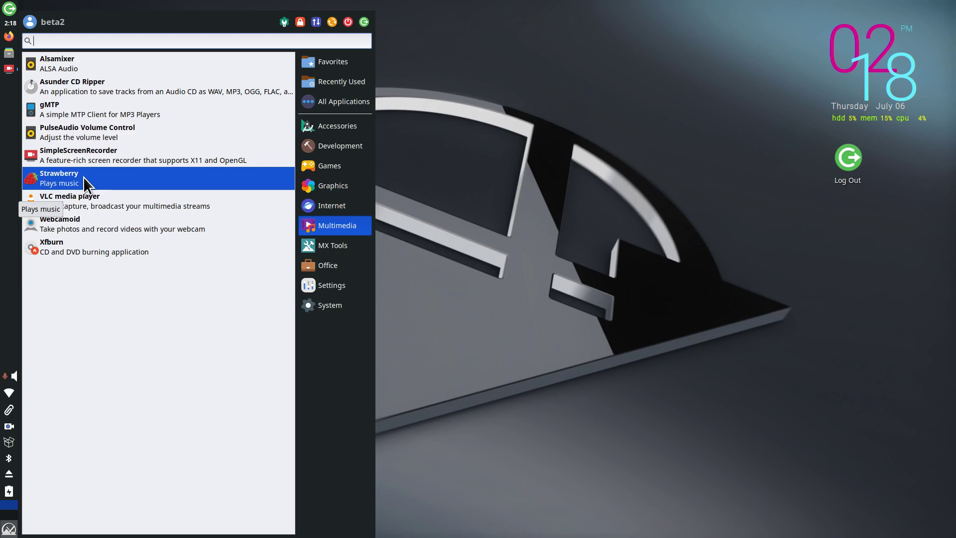
mouse_move(333, 249)
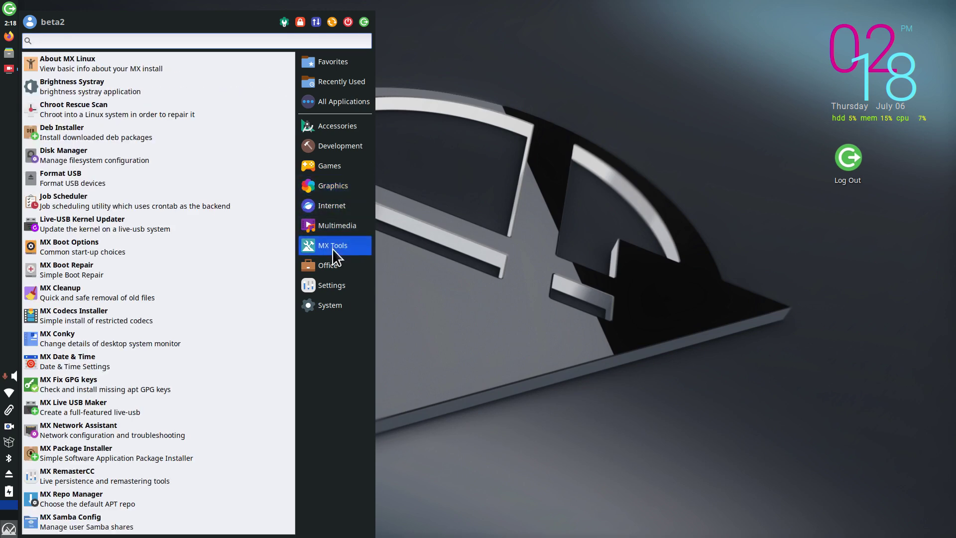
mouse_move(334, 271)
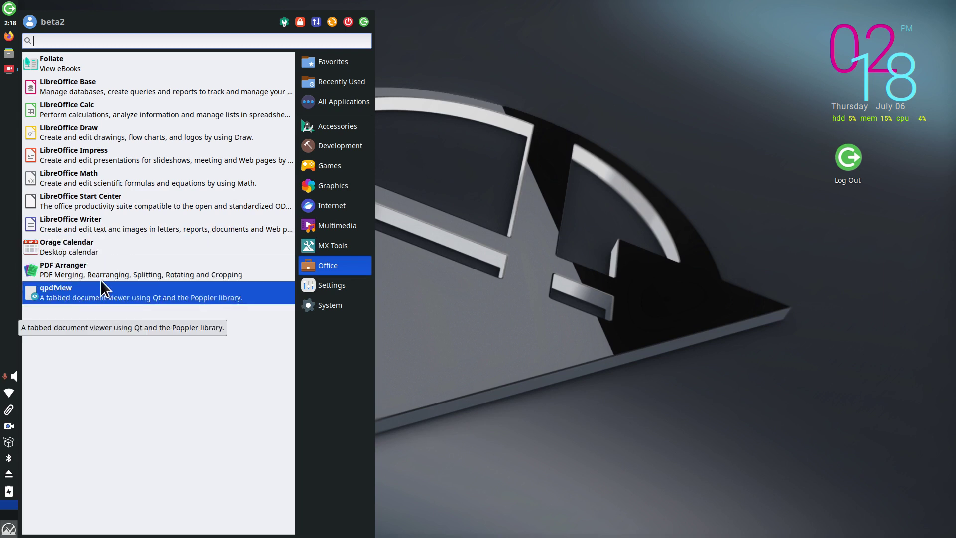
Step: Launch LibreOffice Writer and check Help > About, showing version 7.4.5.1
click(94, 224)
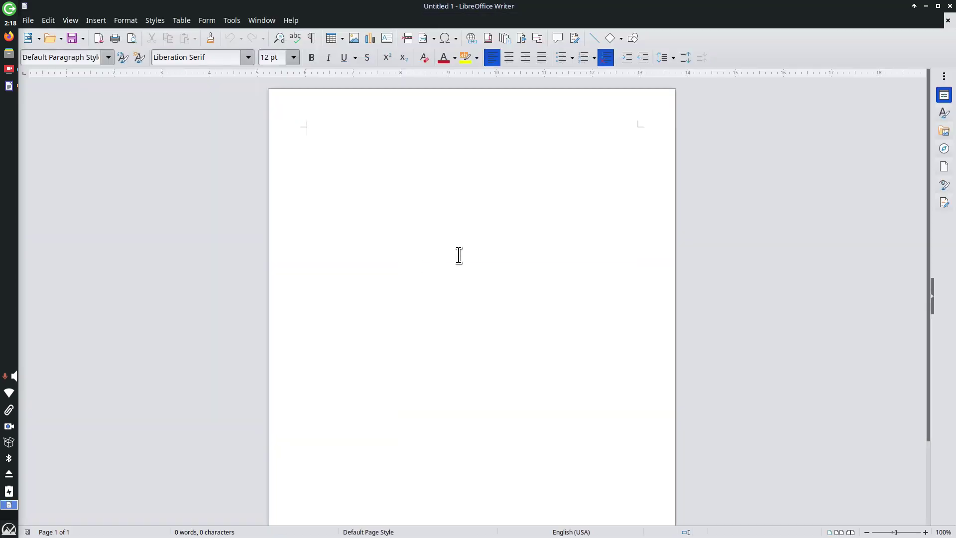
click(290, 20)
click(339, 207)
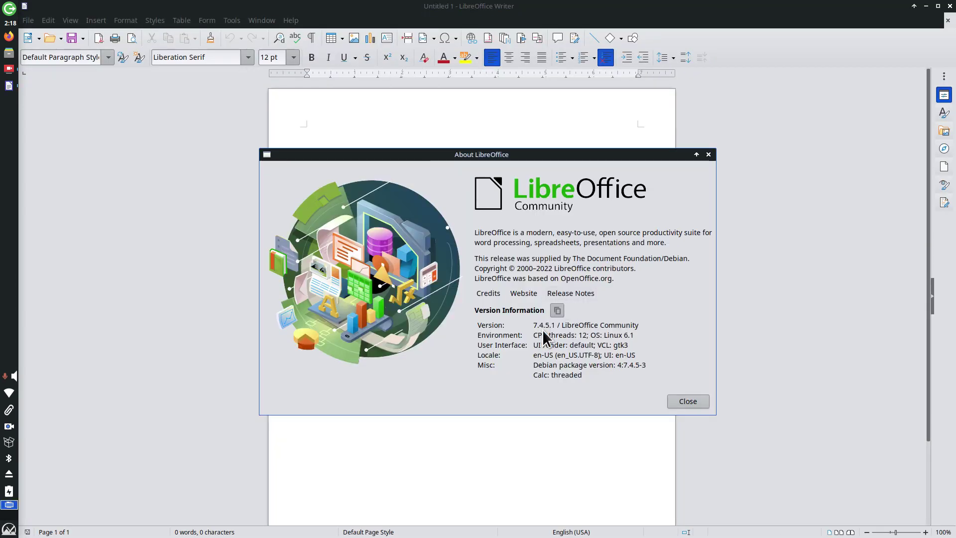
click(688, 402)
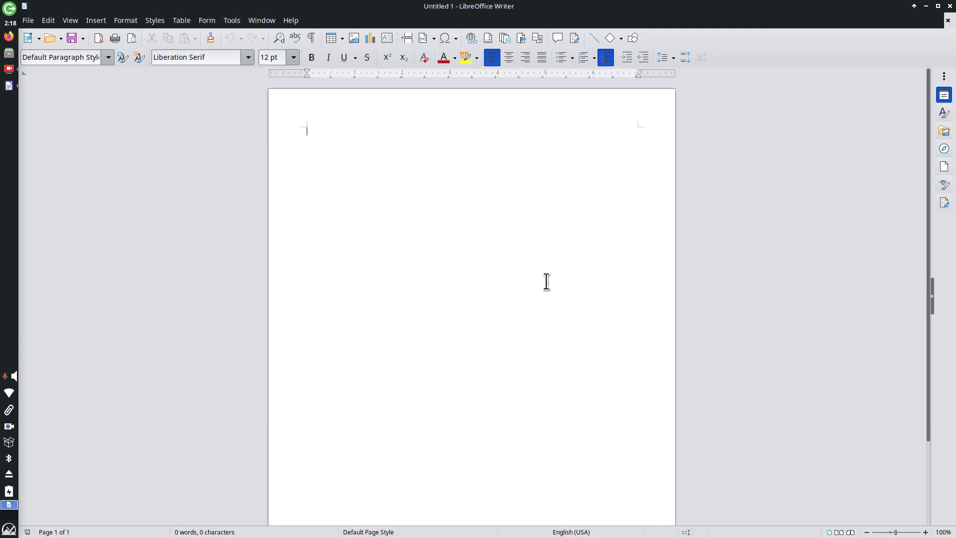
Step: Review the Save As file formats, keeping ODF Text Document, cancel, and close Writer unsaved
click(28, 20)
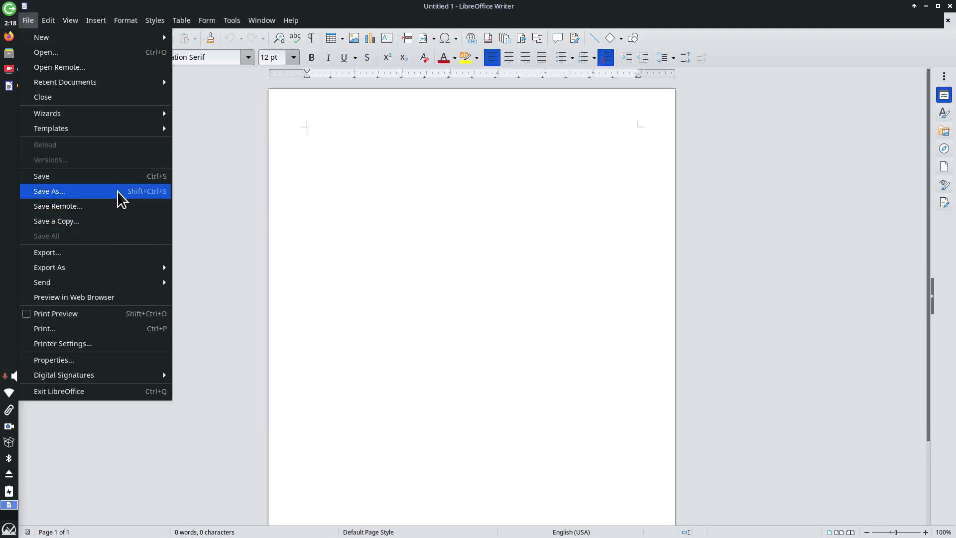
click(122, 196)
click(728, 473)
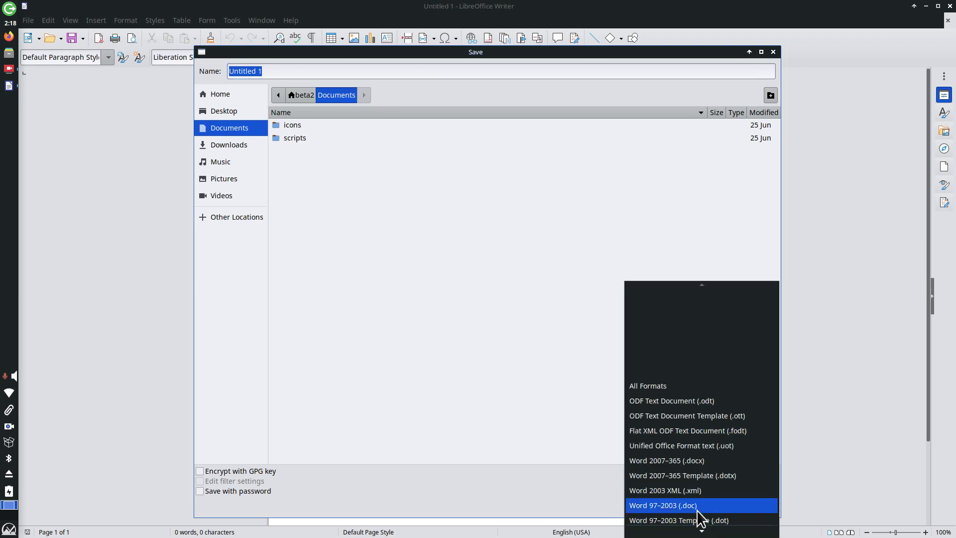
click(858, 137)
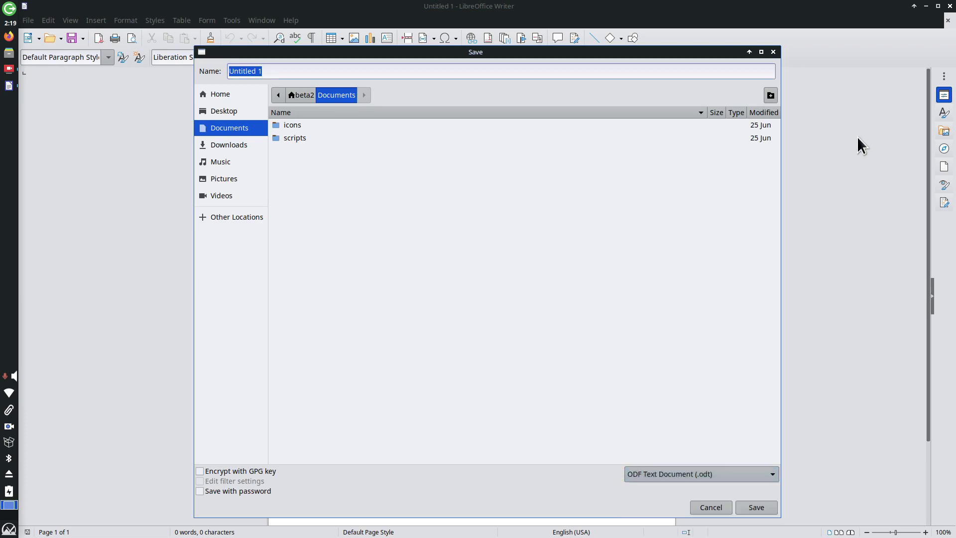
click(774, 52)
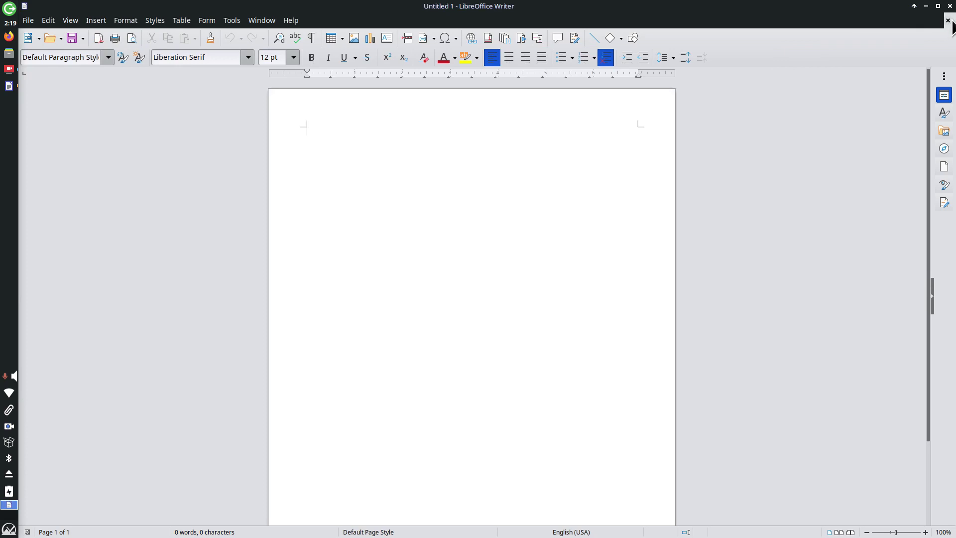
click(950, 6)
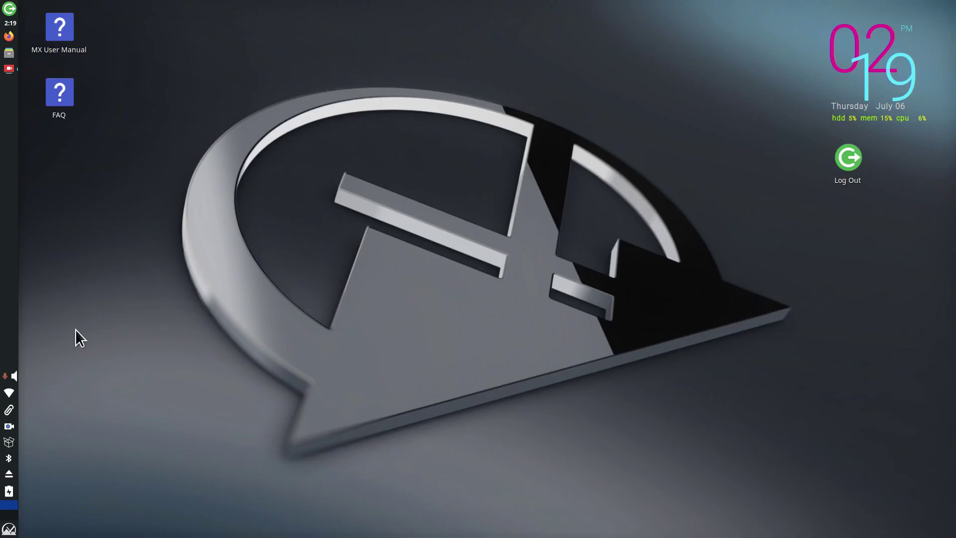
Step: Browse the MX Tools, Office, Settings, System and Recently Used lists, then launch Settings Manager from the menu header
click(9, 529)
click(332, 245)
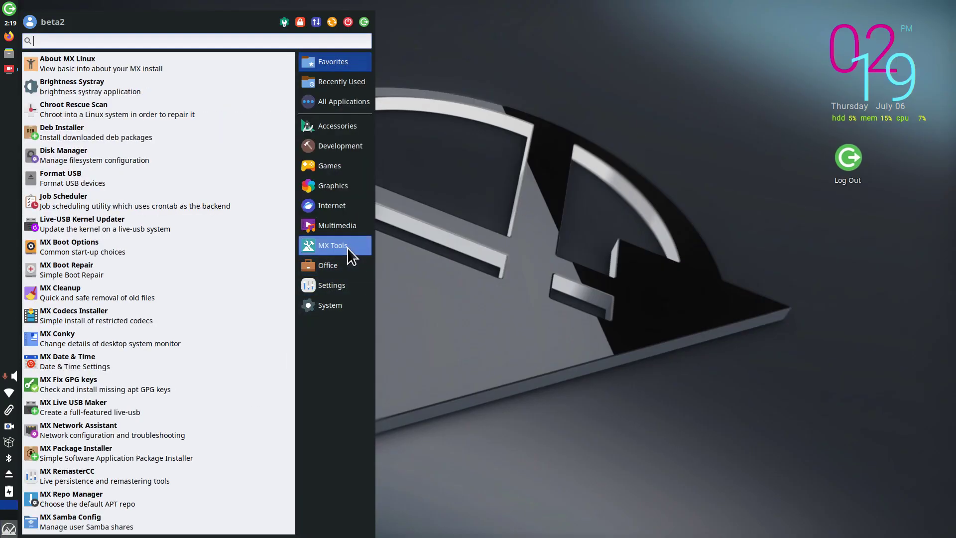
click(328, 266)
click(333, 288)
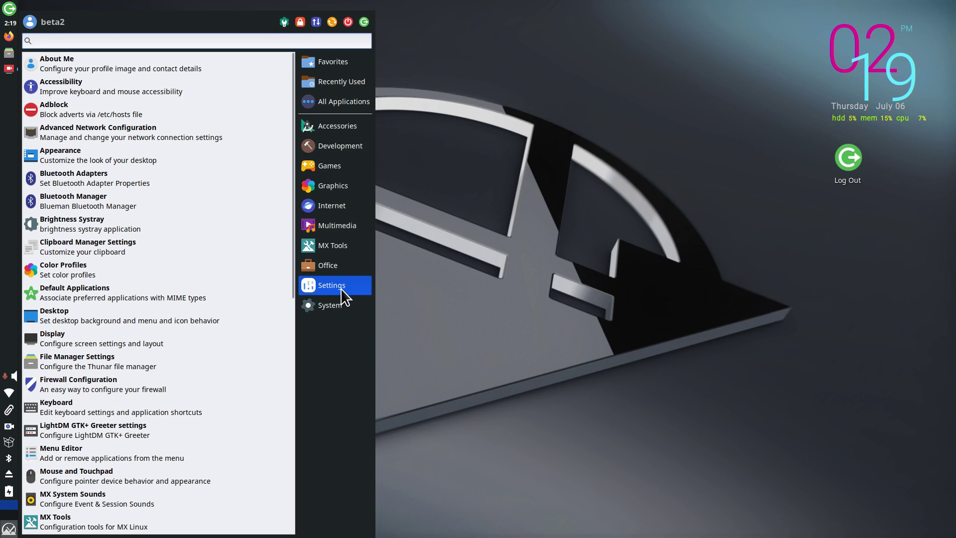
drag(294, 218, 315, 473)
click(325, 305)
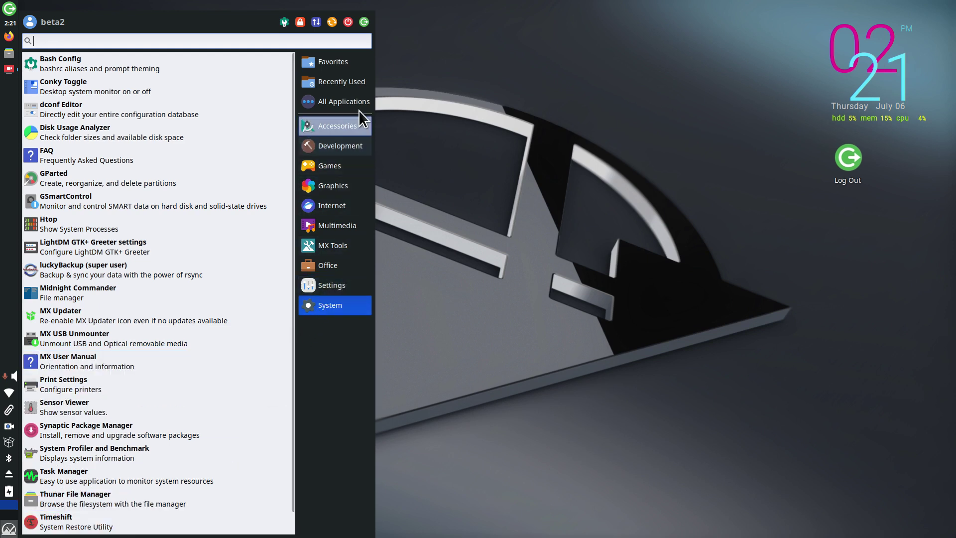
click(364, 90)
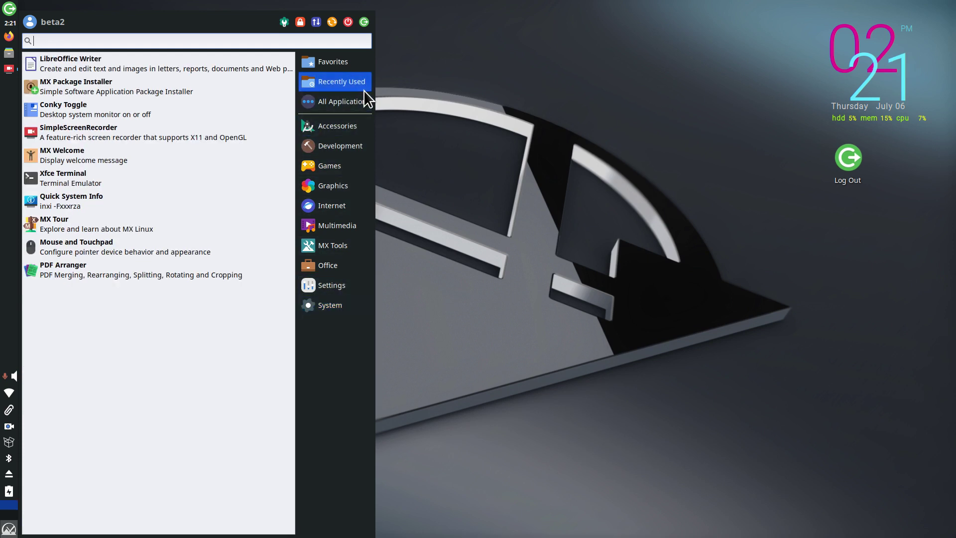
click(283, 21)
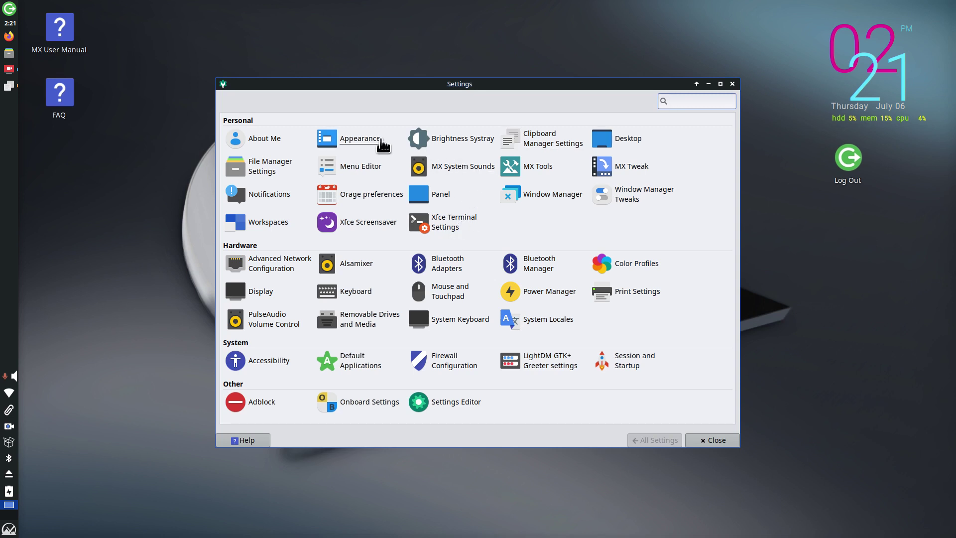
Step: In Appearance, look at icon themes and try mx-comfort-dark before reverting to mx-comfort
click(360, 138)
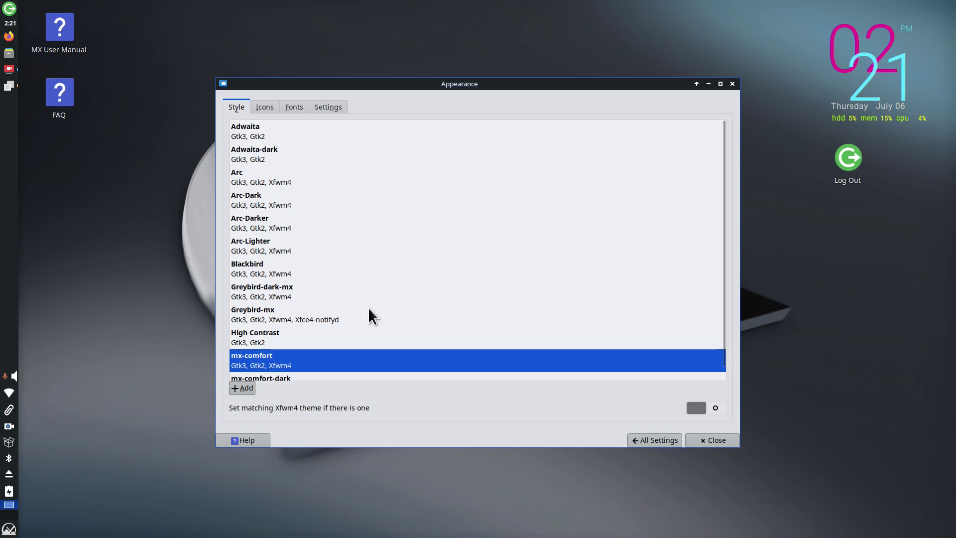
click(264, 107)
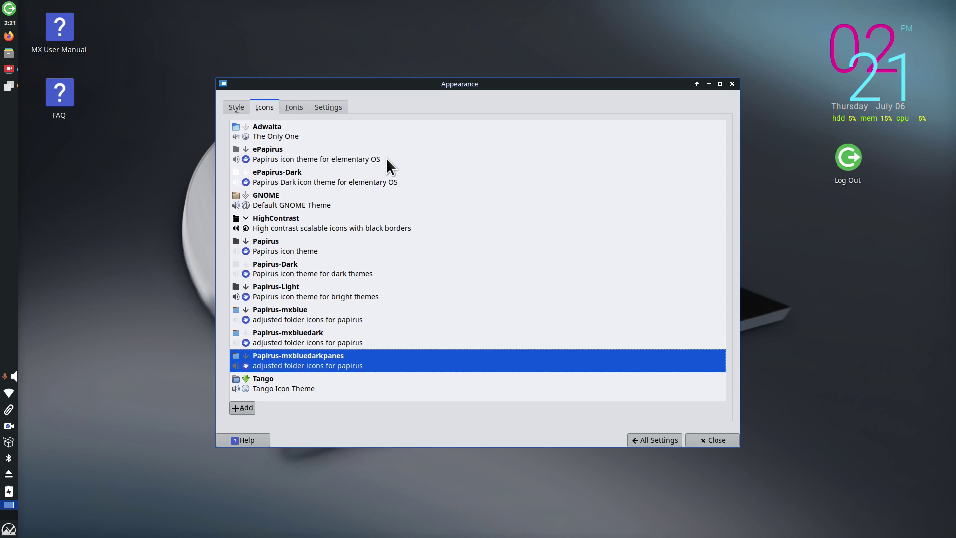
click(237, 106)
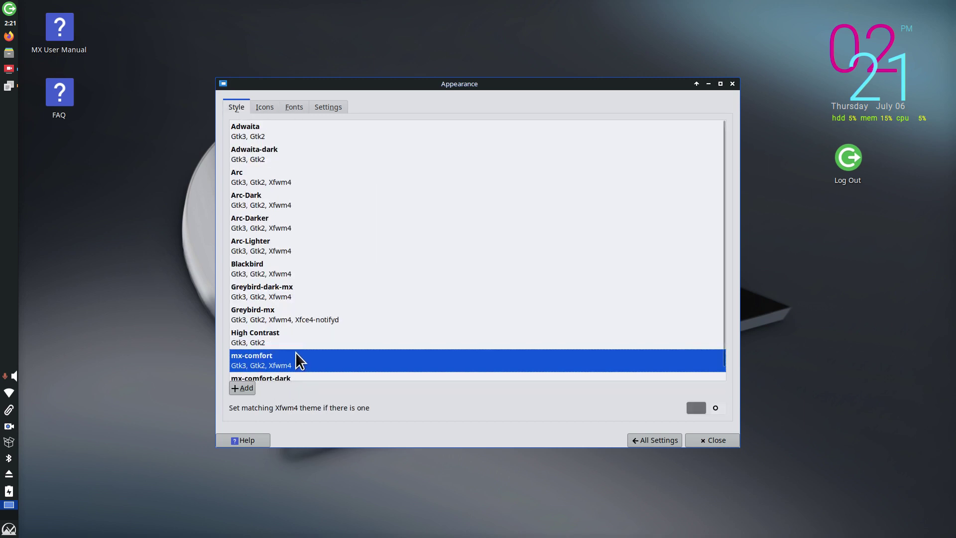
scroll(292, 359, down, 1)
click(268, 368)
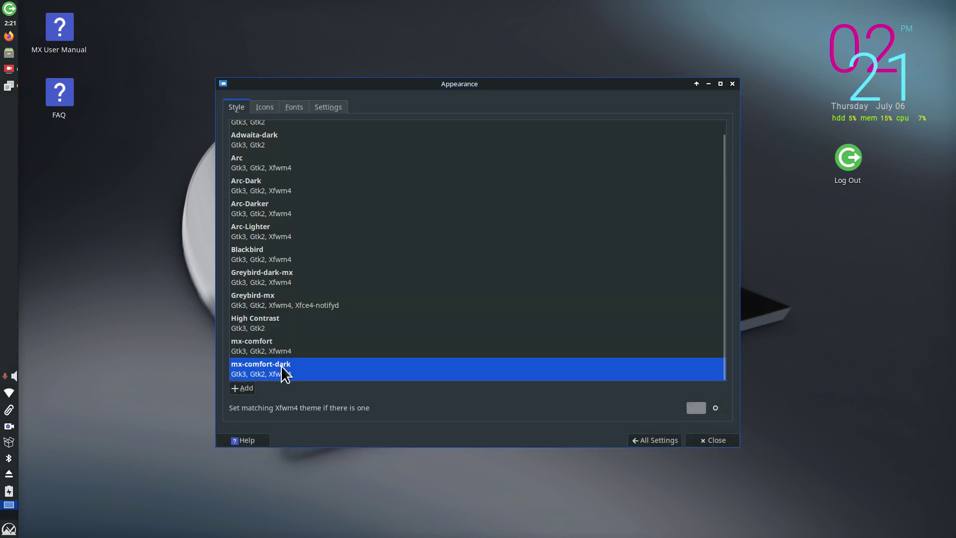
click(301, 352)
click(263, 106)
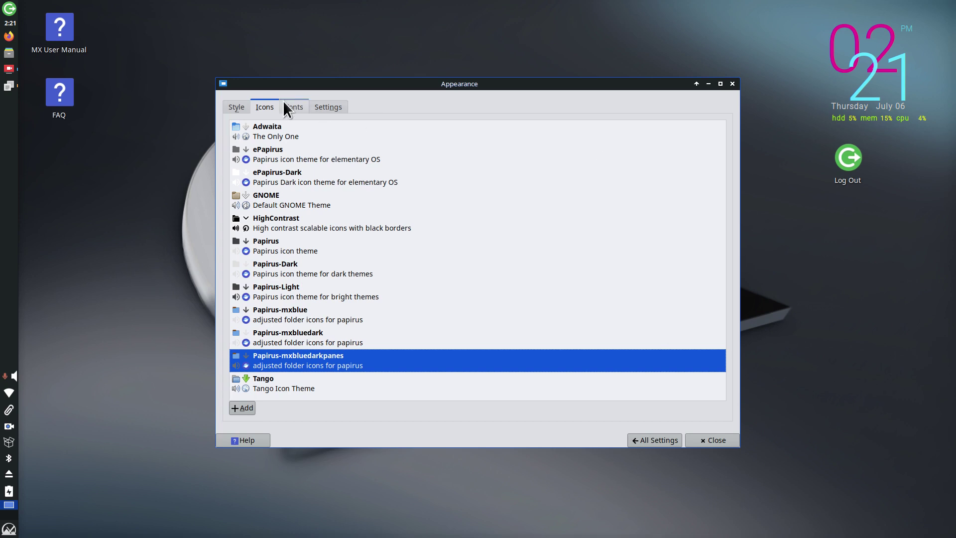
Step: Check the fonts (Noto Sans Regular 10.5, 96 DPI) without changing them, then return to All Settings
click(294, 108)
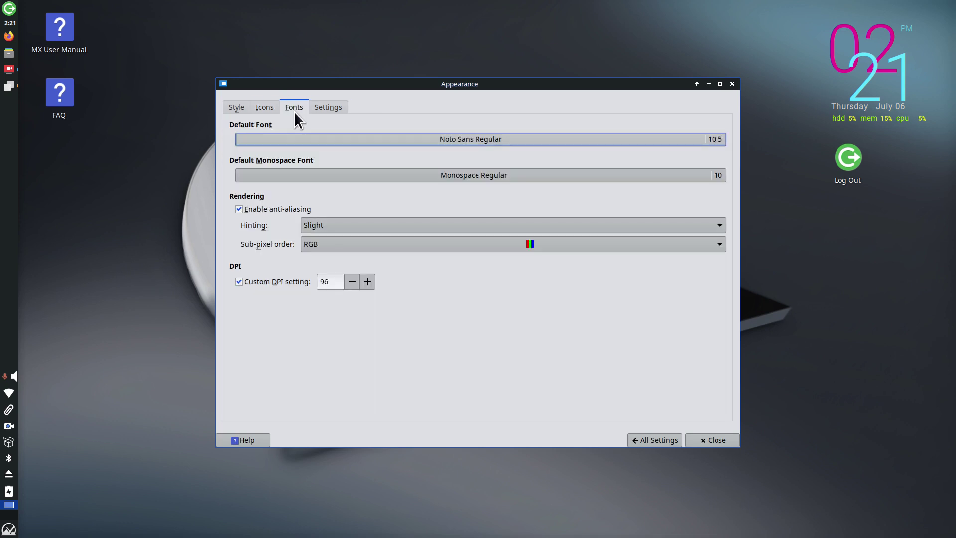
click(706, 142)
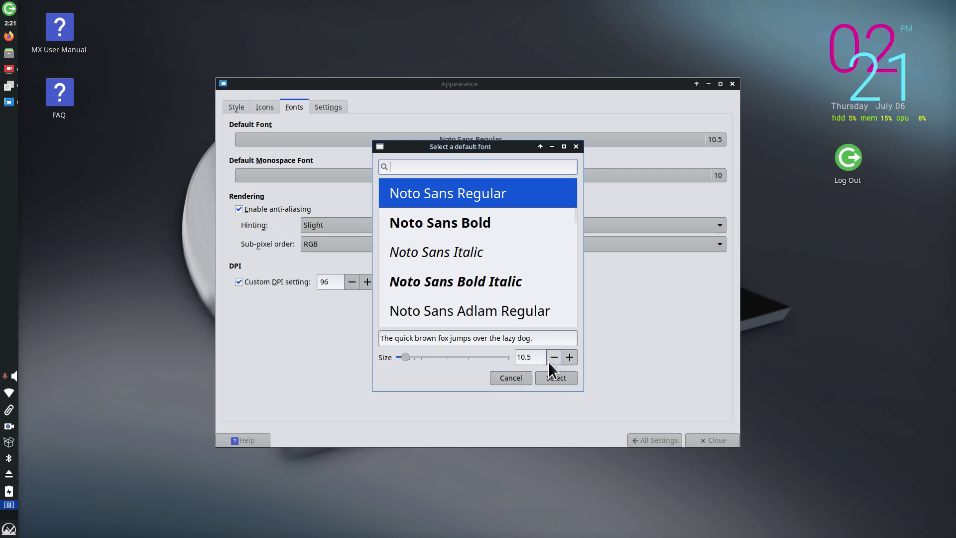
click(506, 378)
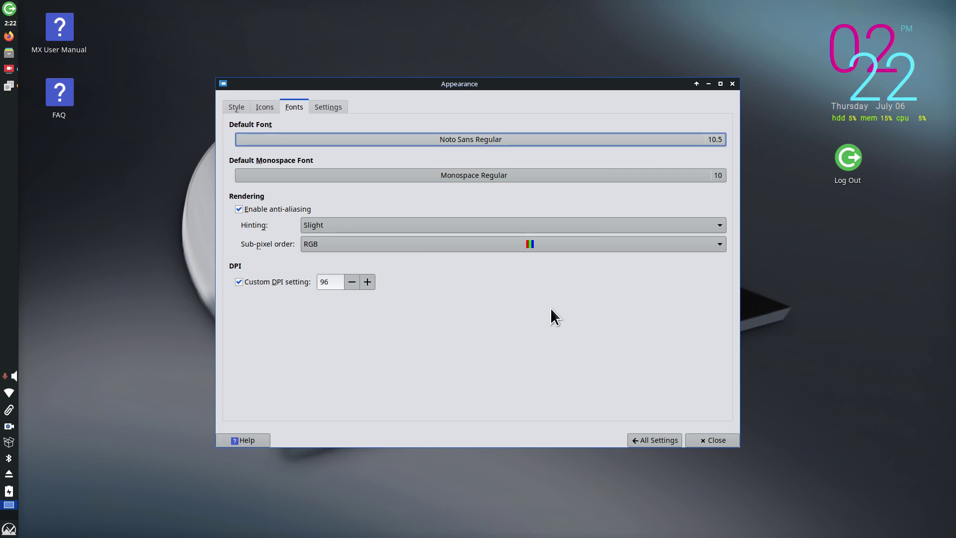
click(328, 111)
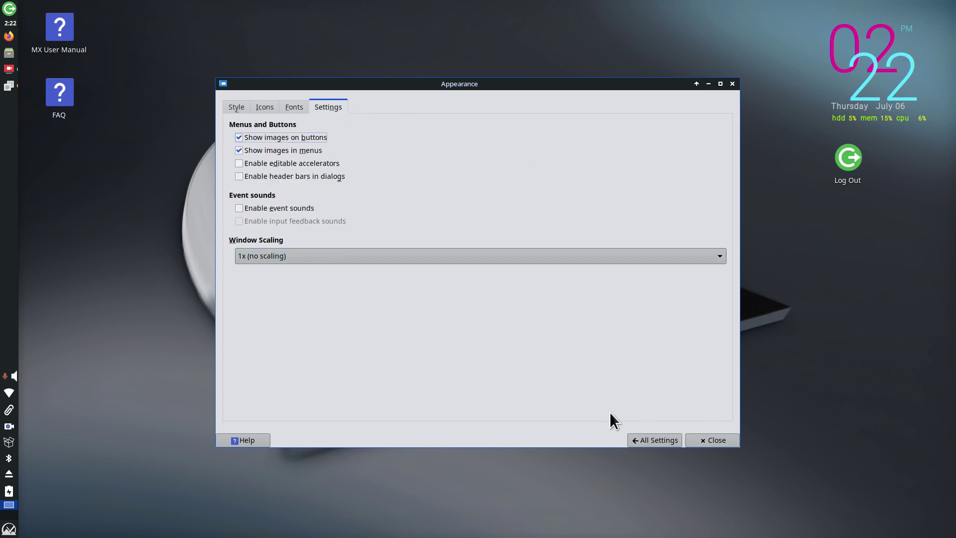
click(647, 438)
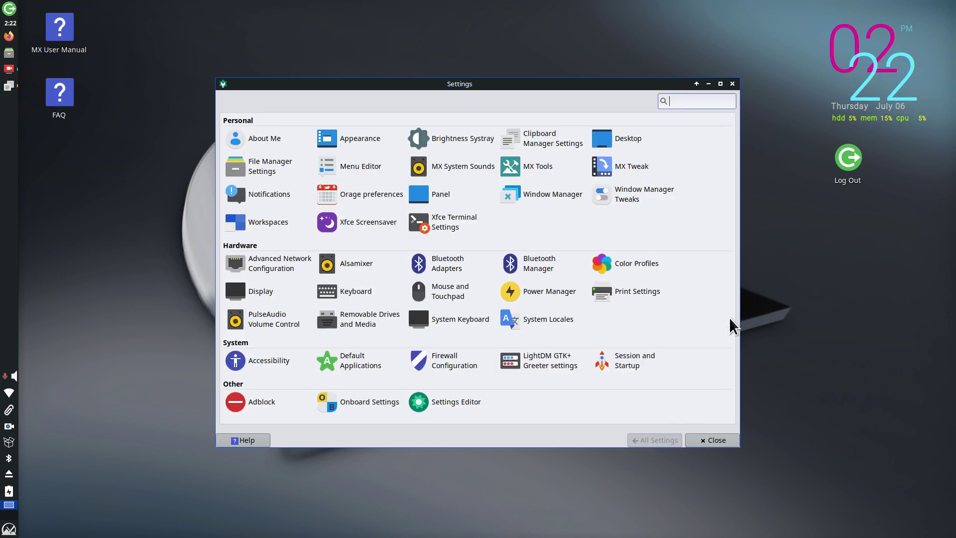
Step: Check the file manager's Behavior tab navigation options, then launch MX Tools from the Settings Manager
click(262, 162)
click(442, 123)
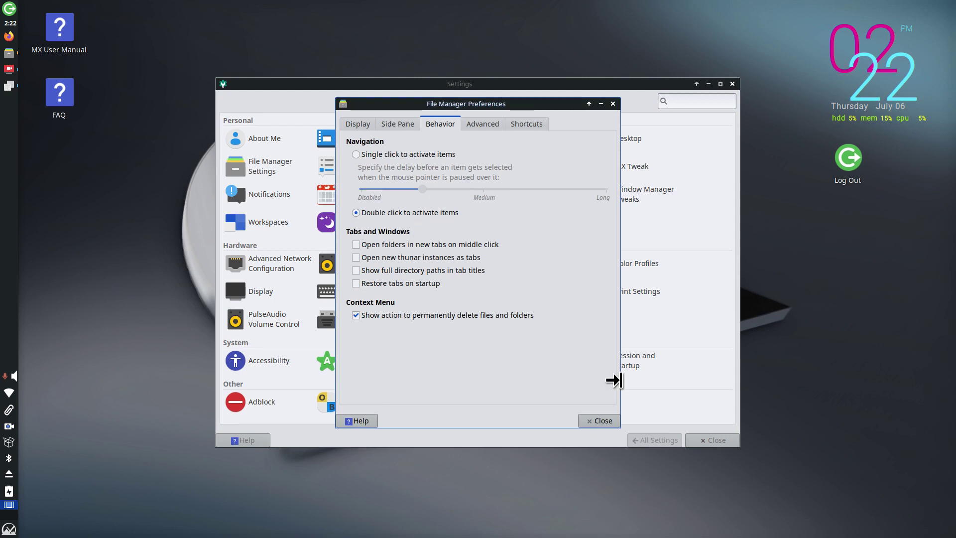
click(600, 421)
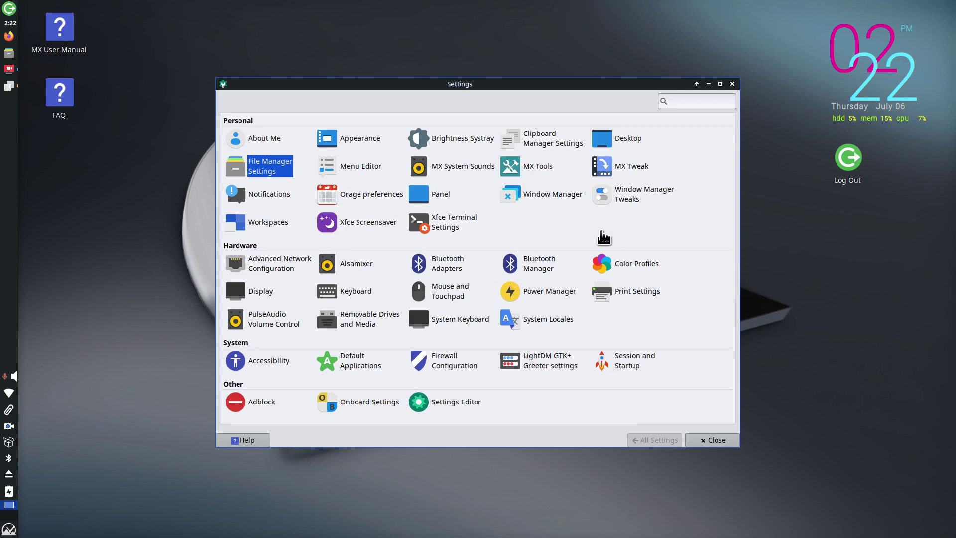
click(540, 164)
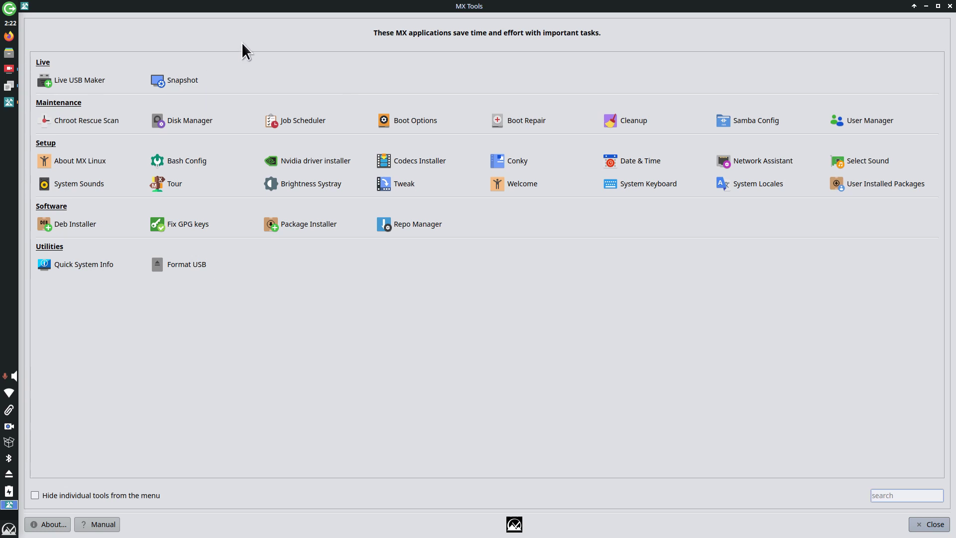
click(419, 123)
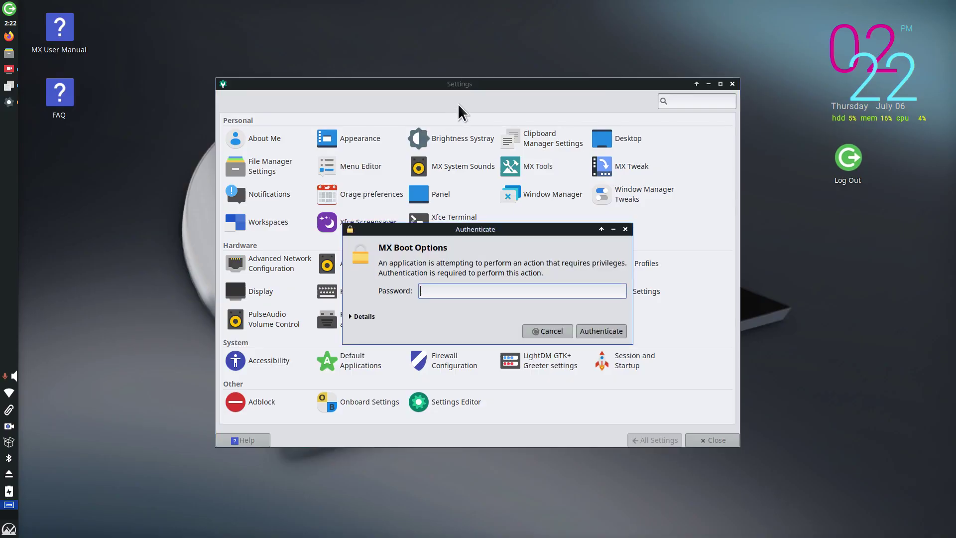
text(demo)
key(Return)
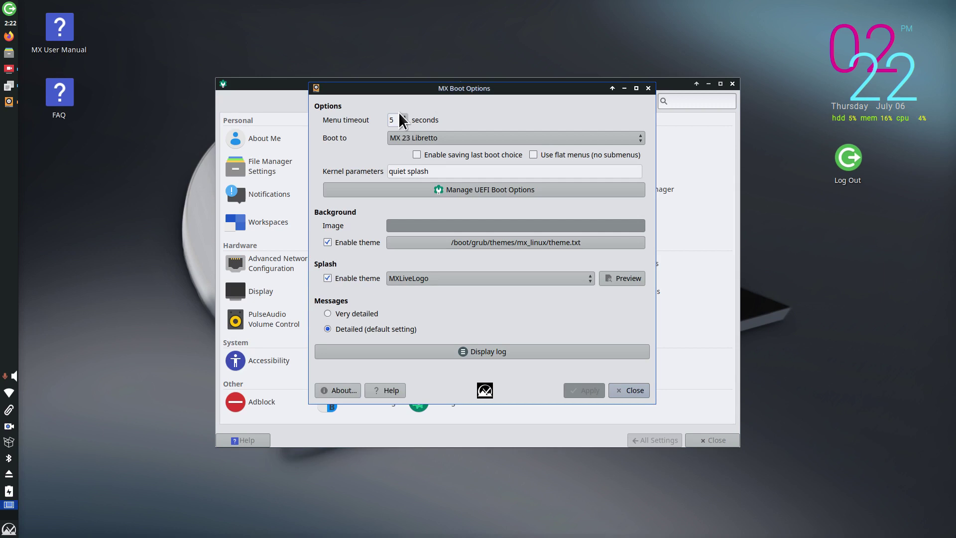
click(412, 137)
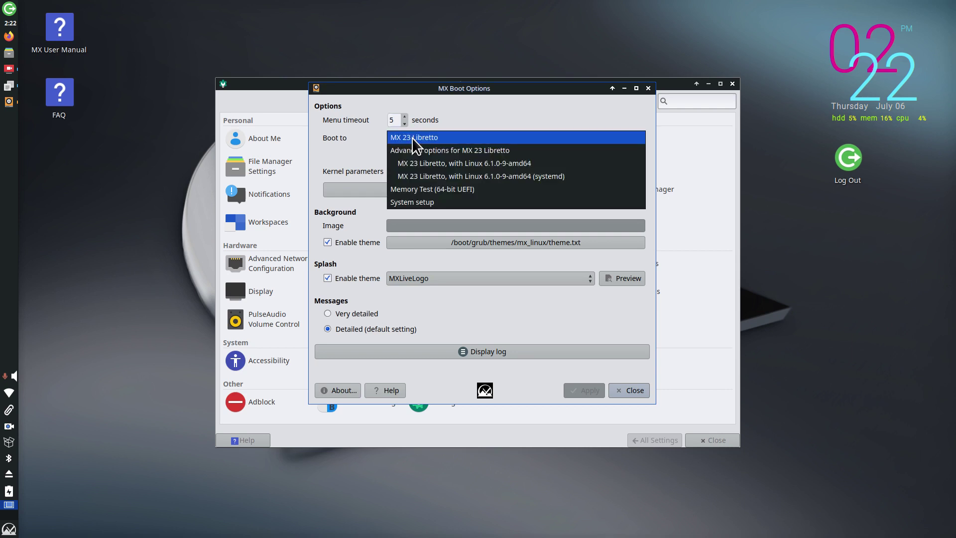
click(411, 138)
click(628, 392)
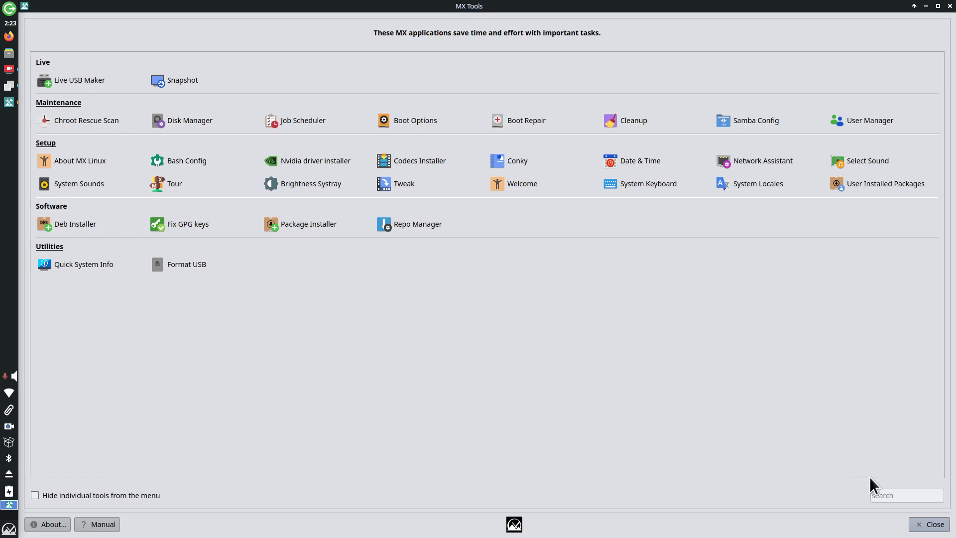
Step: In MX Tweak, apply a horizontal bottom panel, then restore the vertical left panel
click(927, 524)
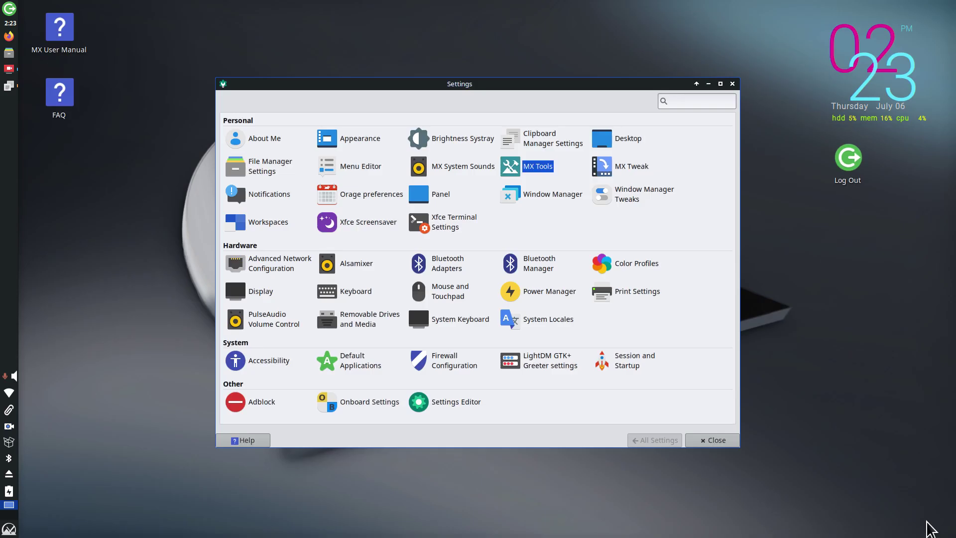
click(632, 166)
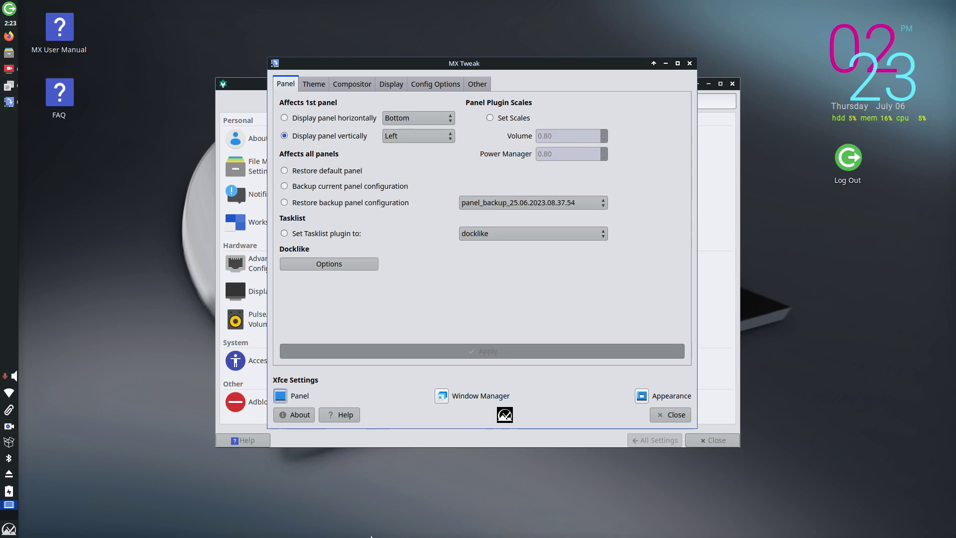
click(291, 118)
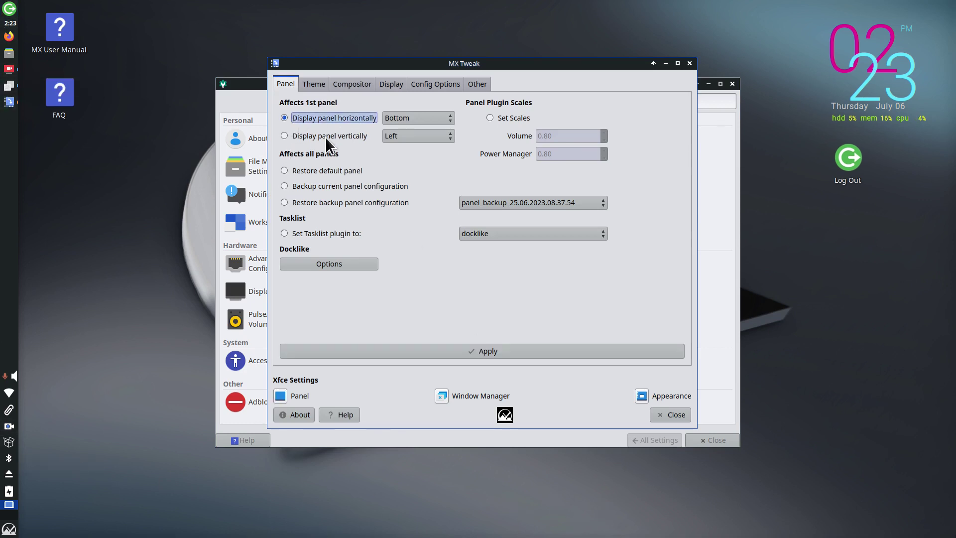
click(527, 351)
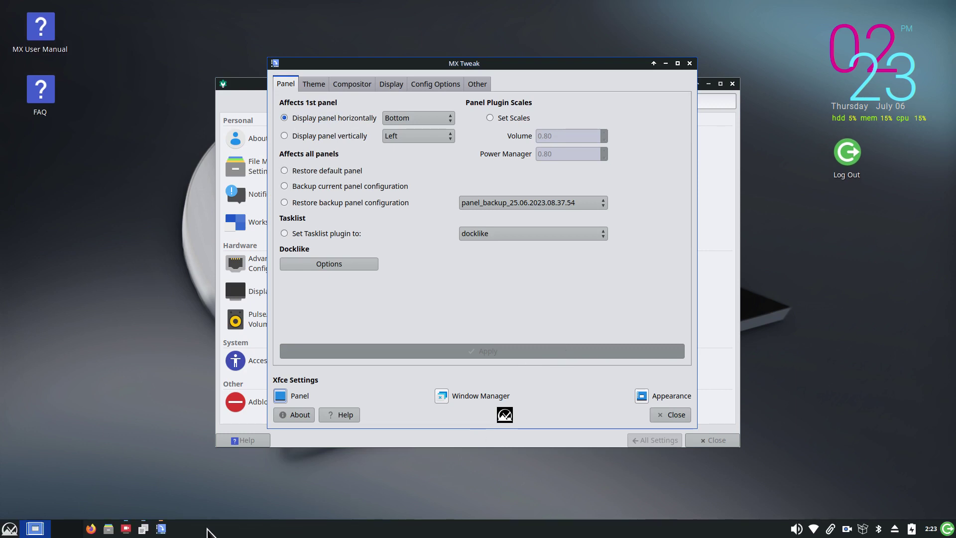
mouse_move(163, 531)
click(294, 135)
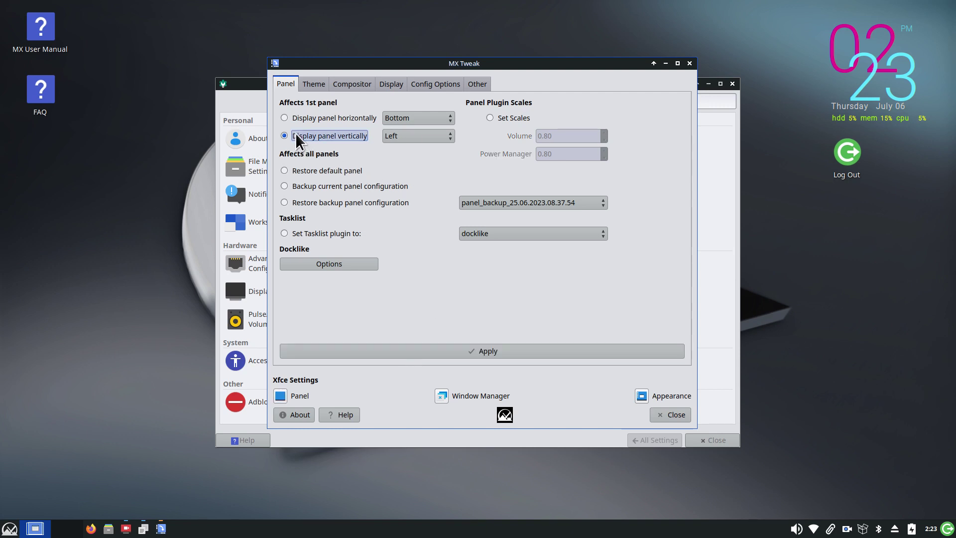
click(495, 348)
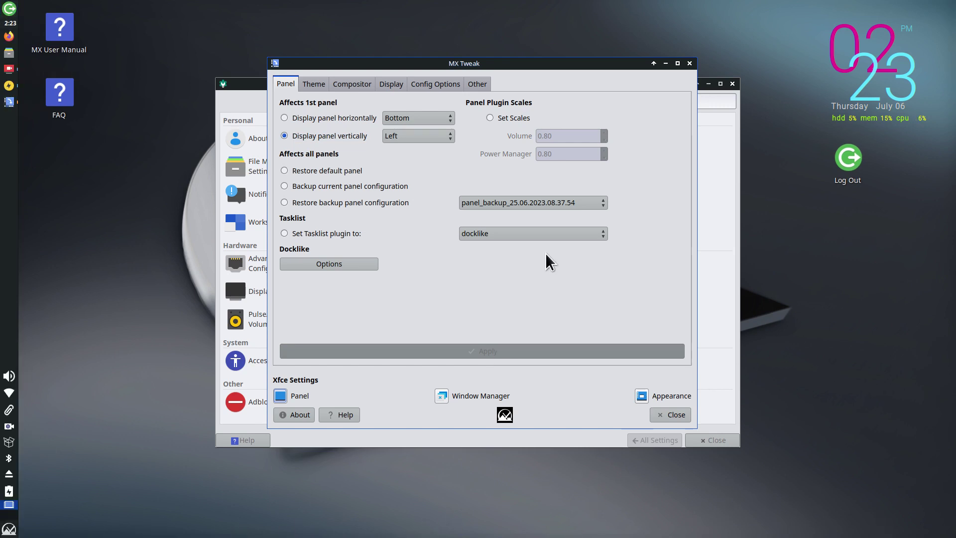
Step: Look through MX Tweak's theme, compositor, display, configuration and miscellaneous tabs, returning to Panel
click(309, 85)
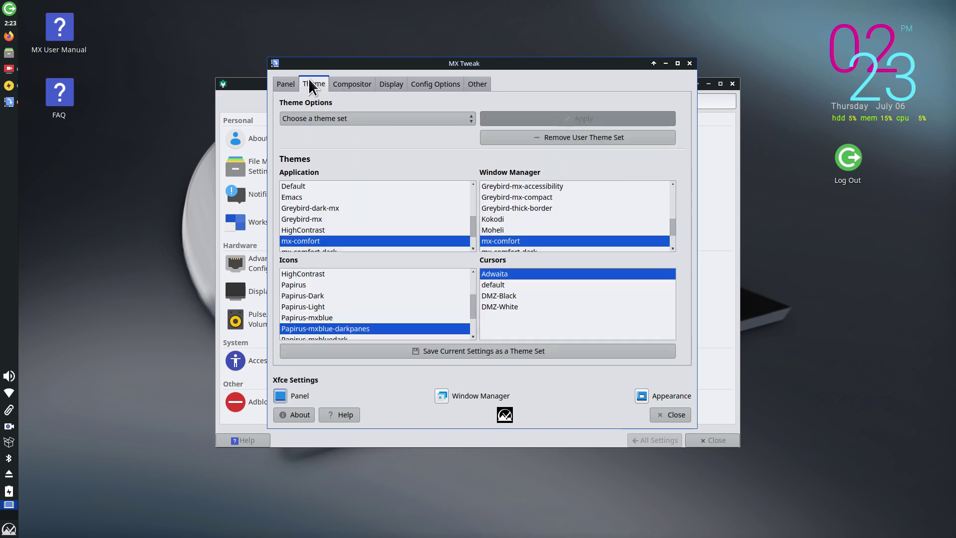
click(342, 82)
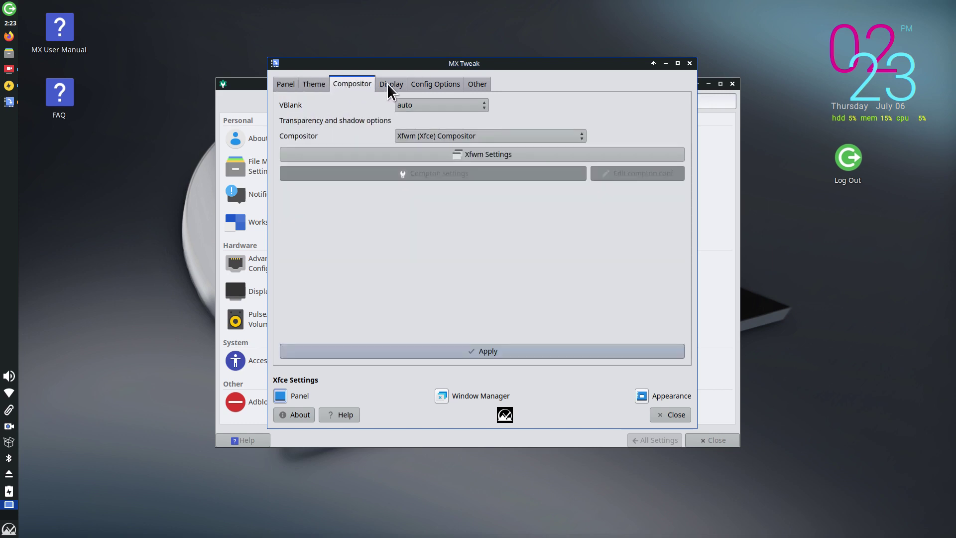
click(387, 83)
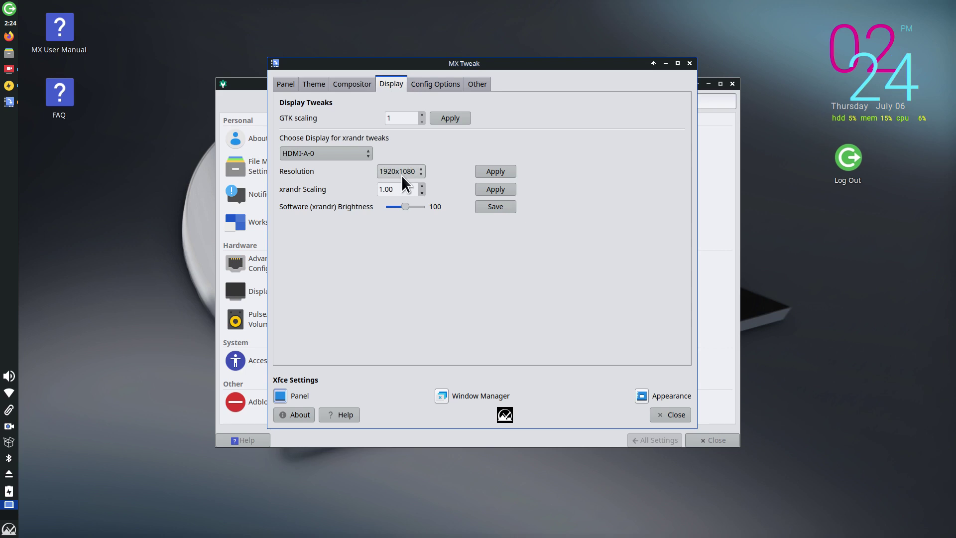
click(435, 83)
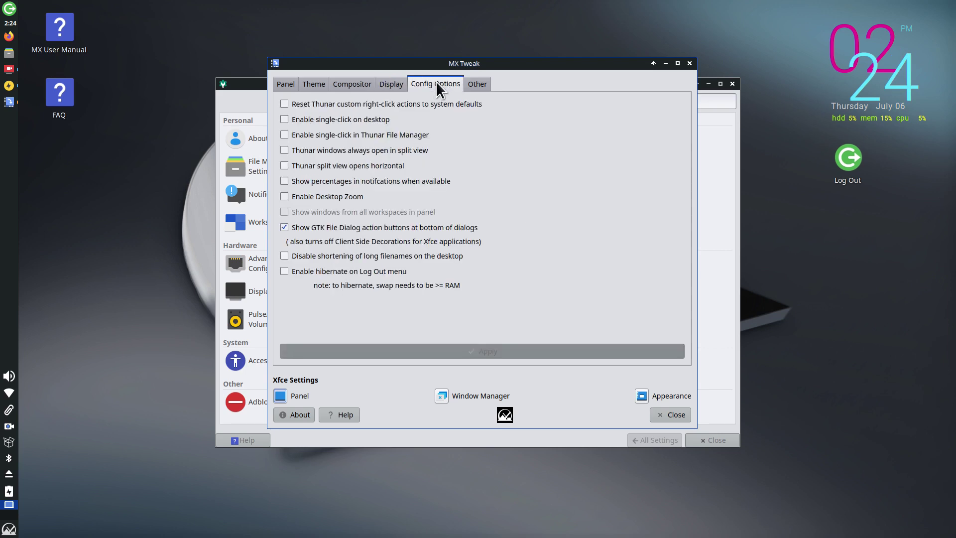
click(474, 83)
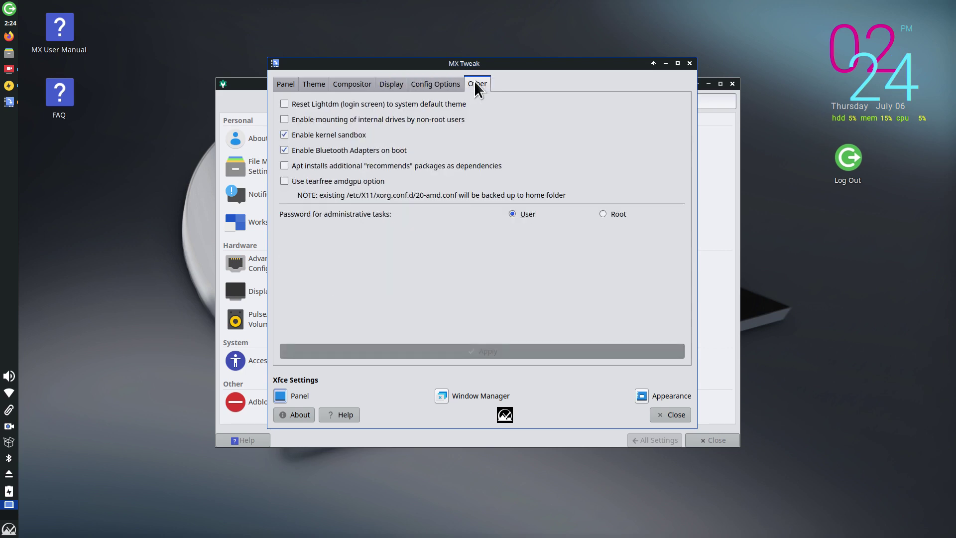
click(283, 83)
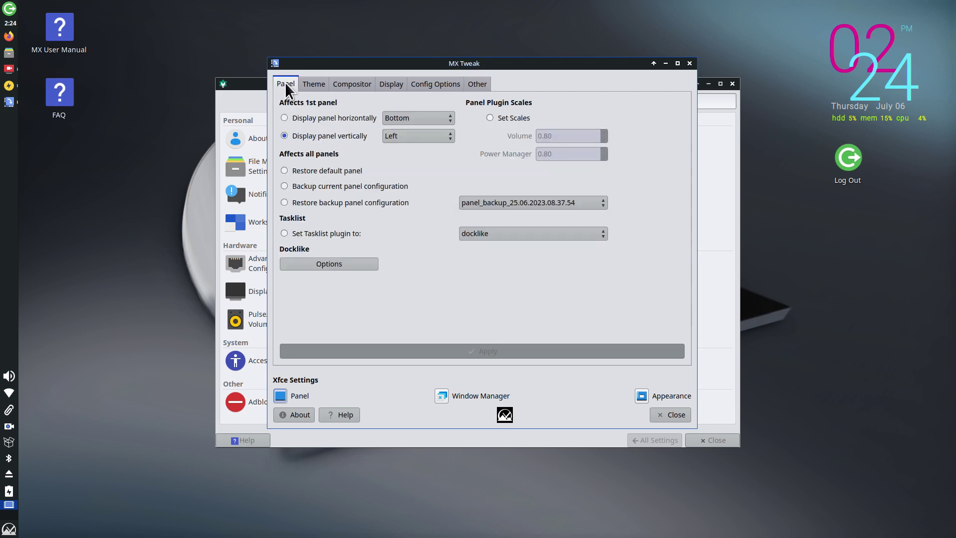
click(442, 394)
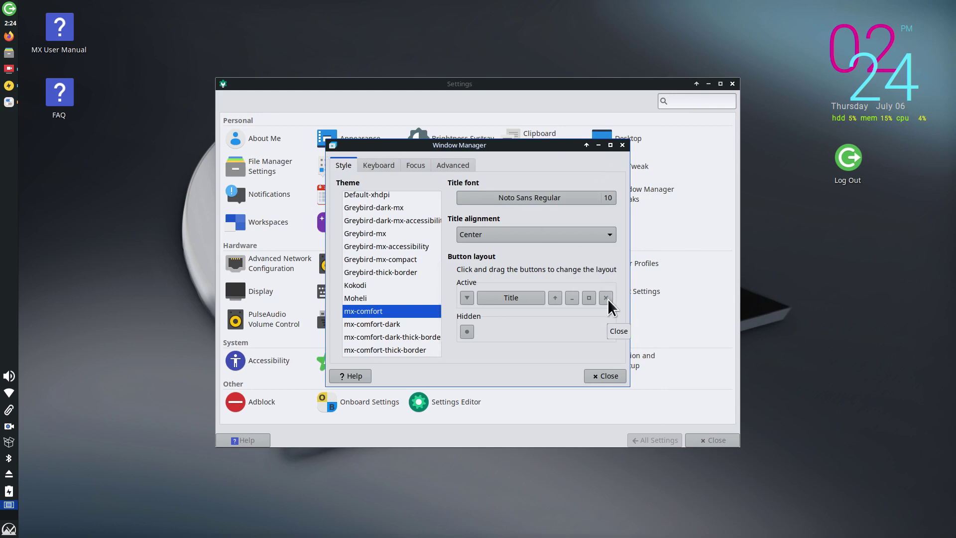
drag(607, 300, 469, 315)
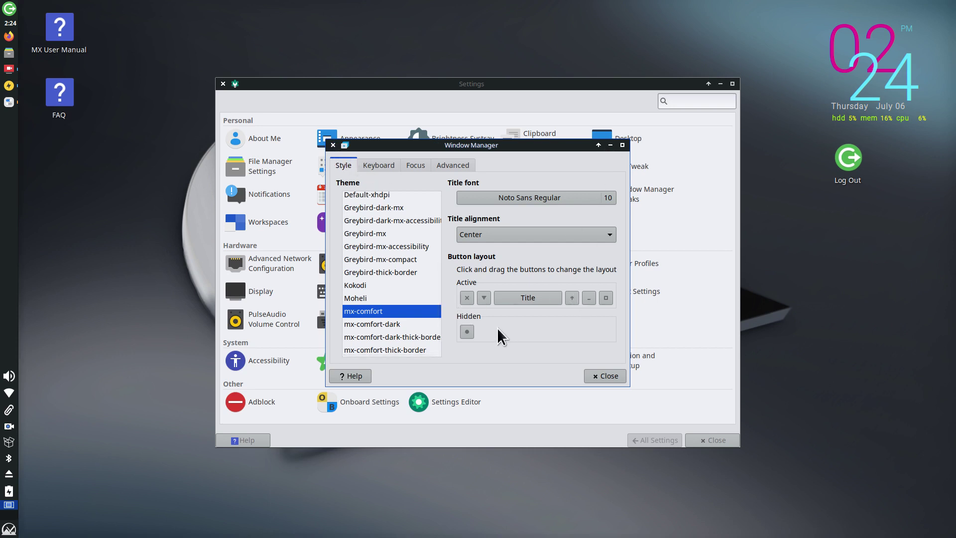
drag(464, 299, 578, 299)
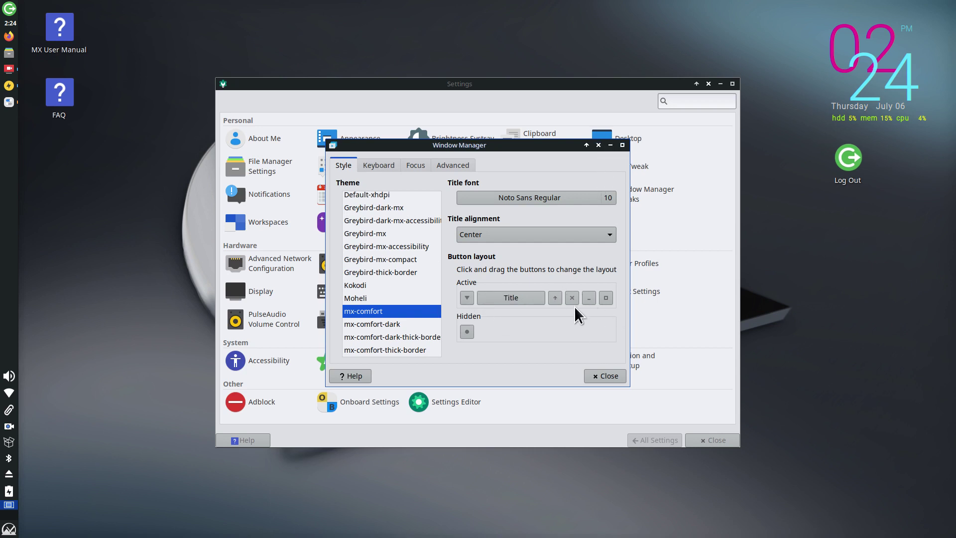
drag(572, 298, 614, 298)
click(609, 380)
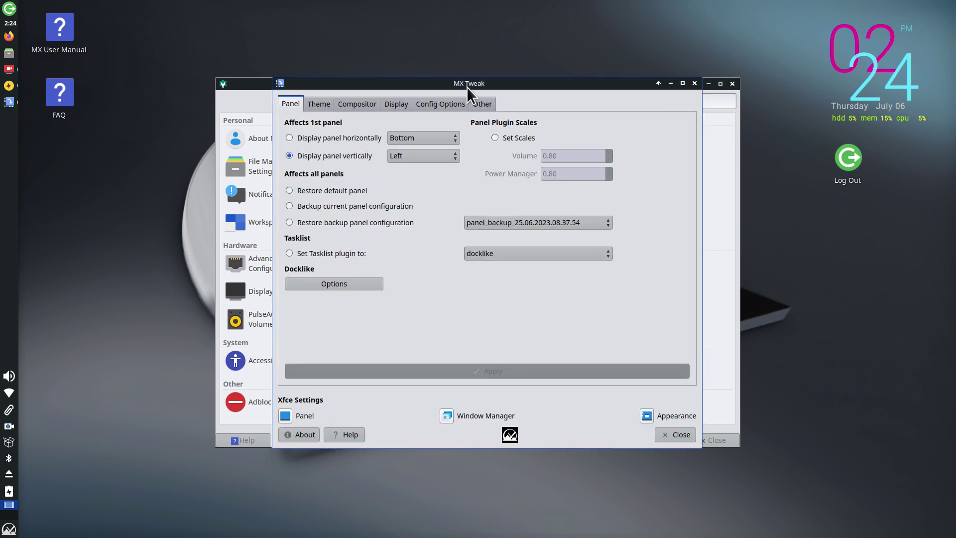
Step: Close MX Tweak and review the cursor theme and device settings in Mouse and Touchpad
click(675, 434)
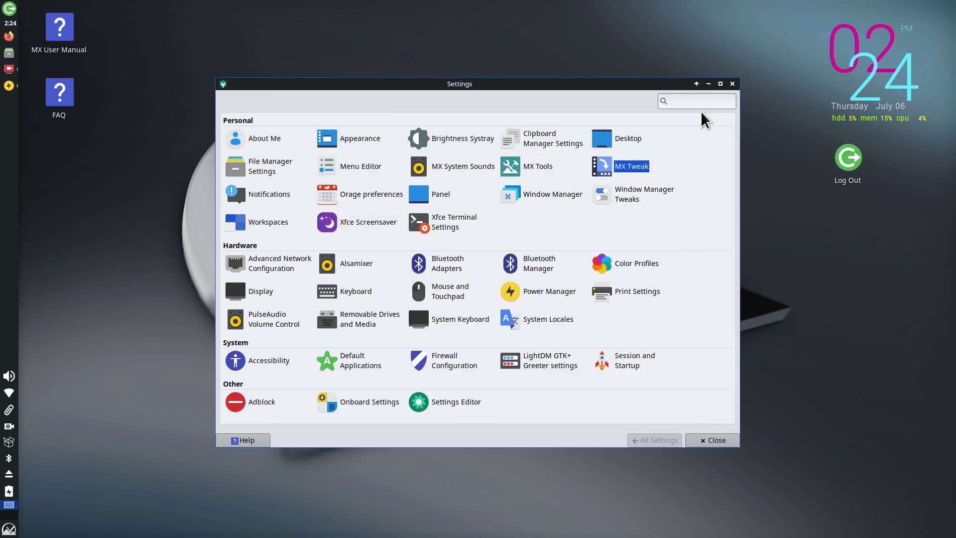
click(438, 297)
click(318, 107)
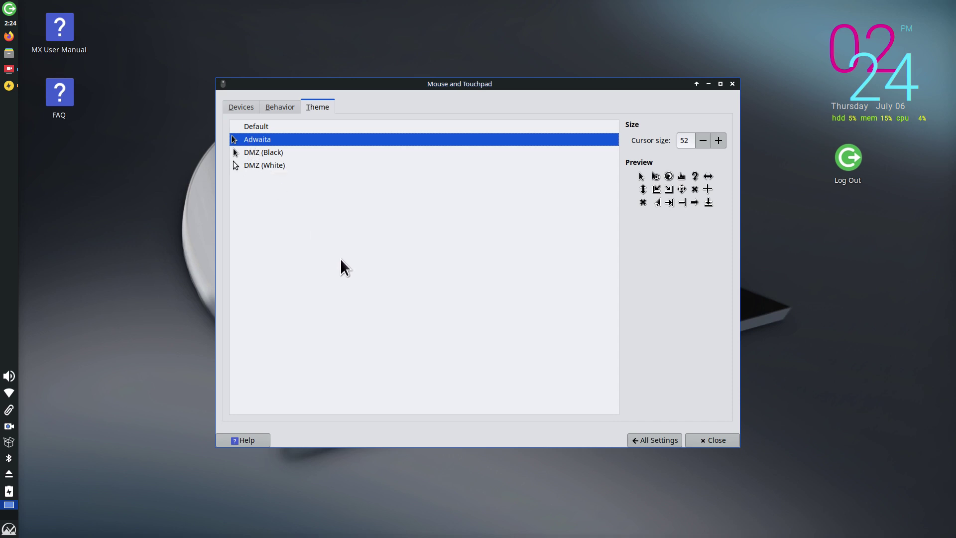
click(242, 107)
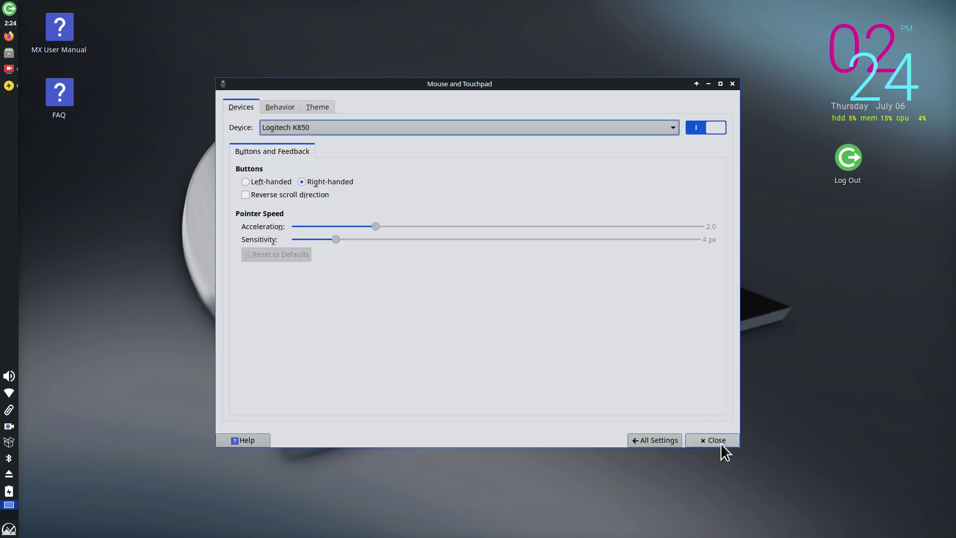
Step: Close the Settings Manager, then open and dismiss the Whisker application menu
click(669, 441)
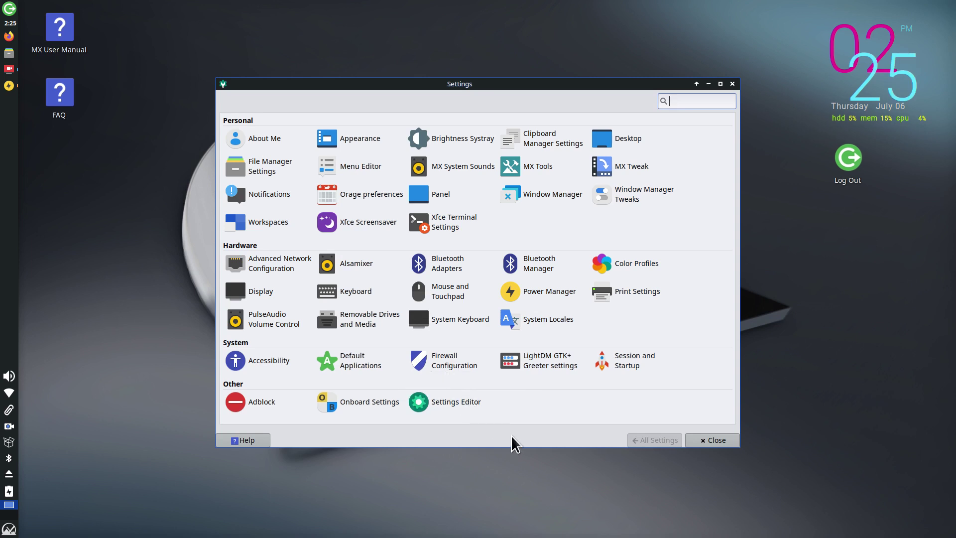
click(712, 438)
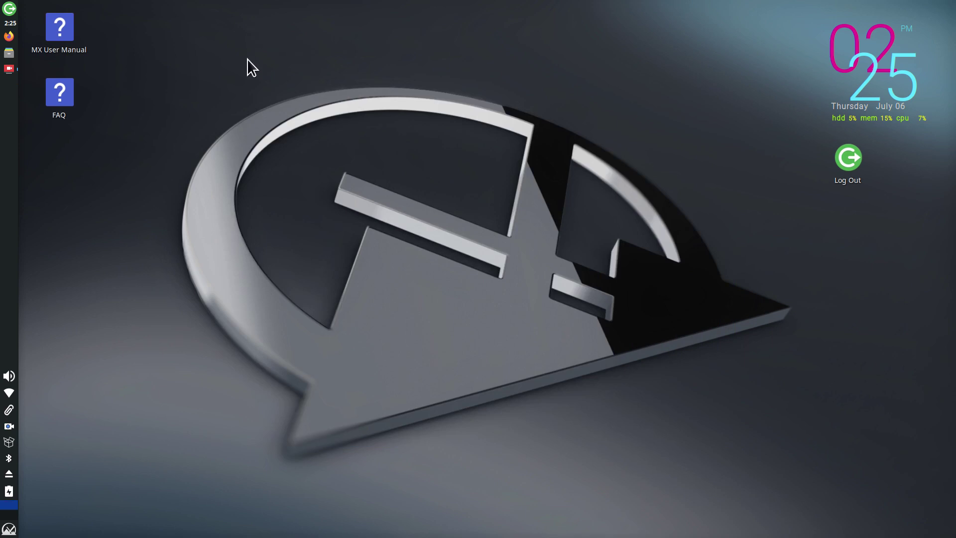
click(9, 529)
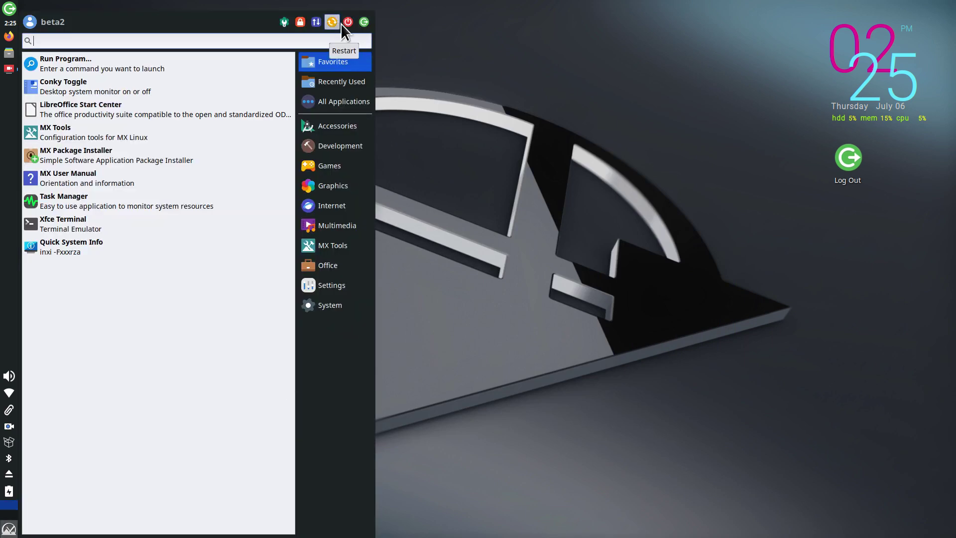
click(476, 145)
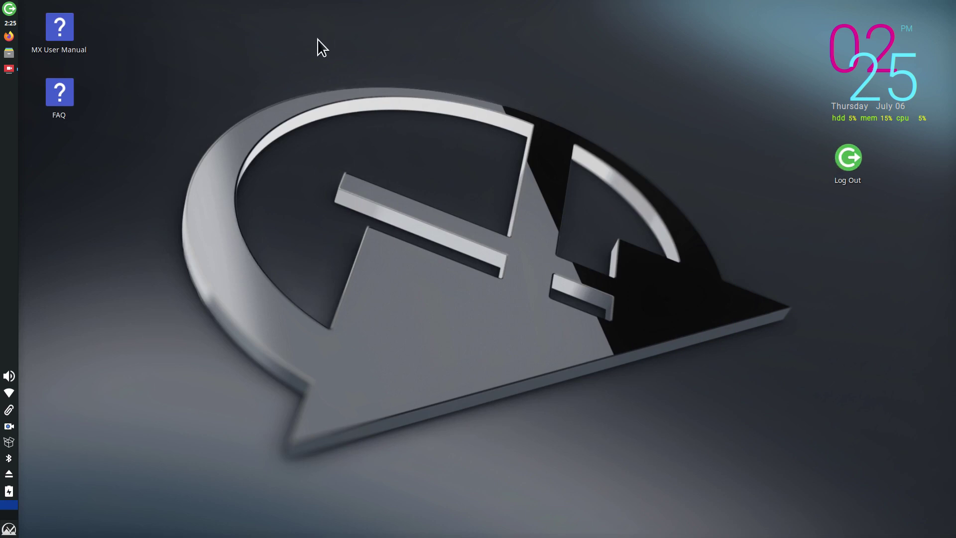
right_click(377, 70)
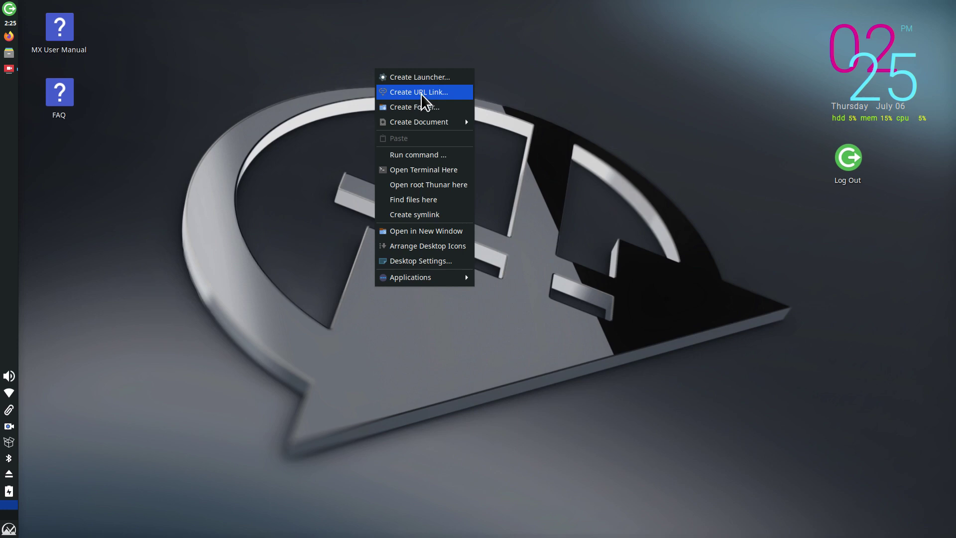
click(422, 93)
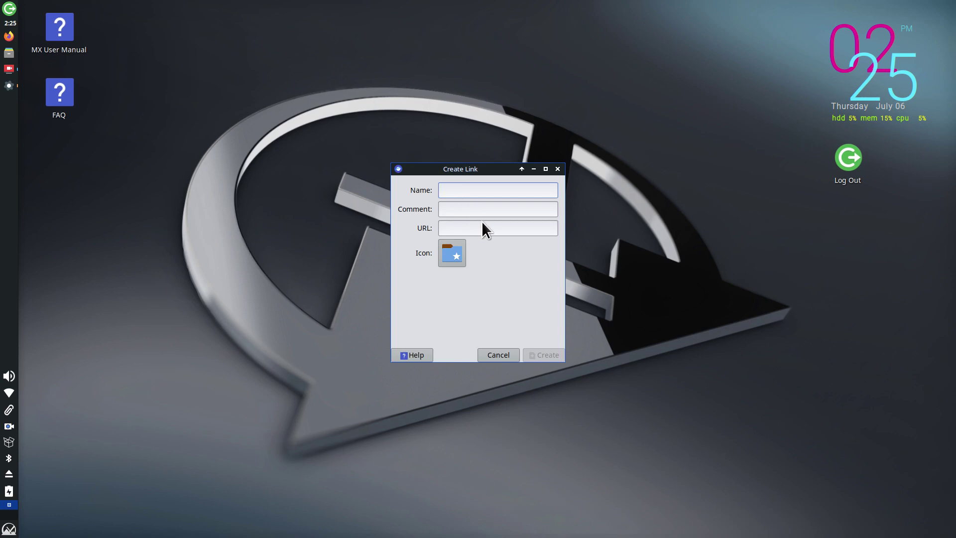
text(Awww)
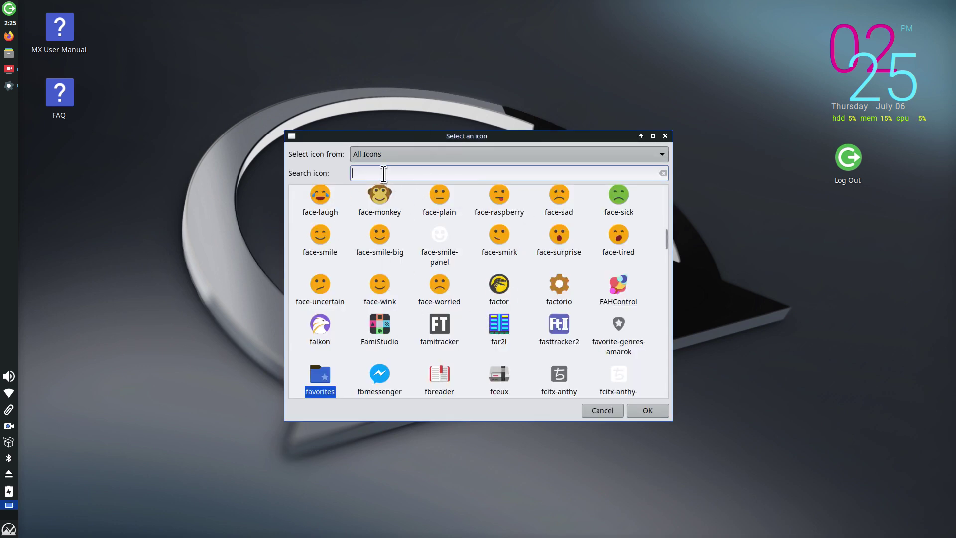
text(amazon)
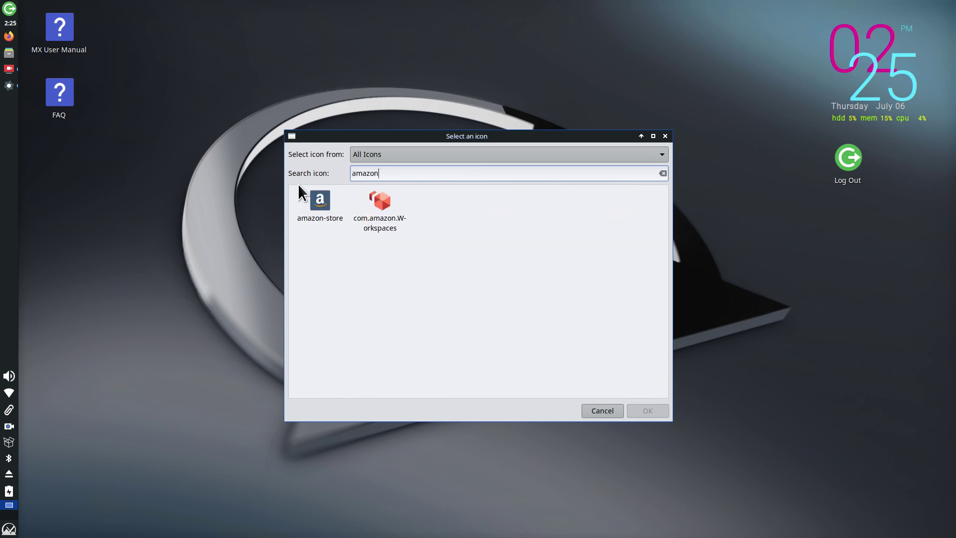
click(327, 202)
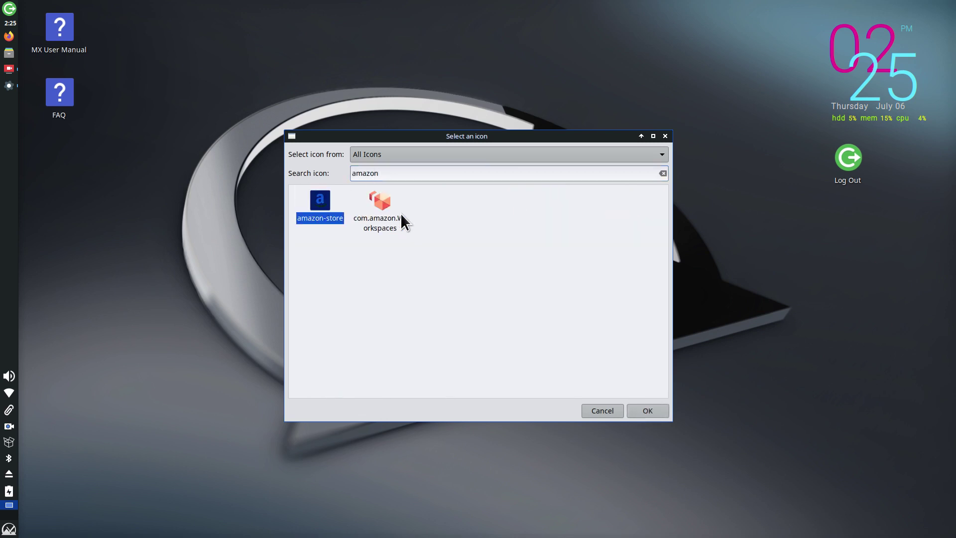
click(648, 410)
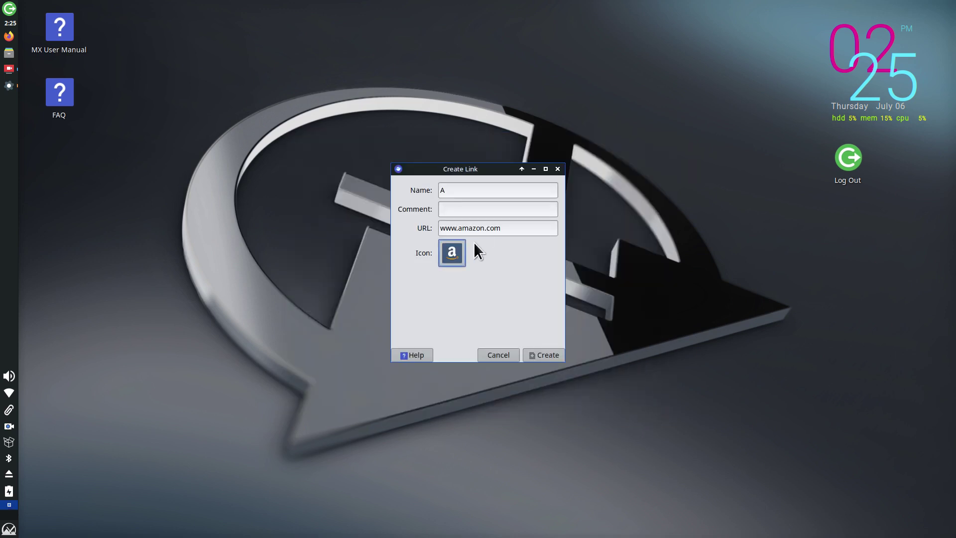
click(551, 355)
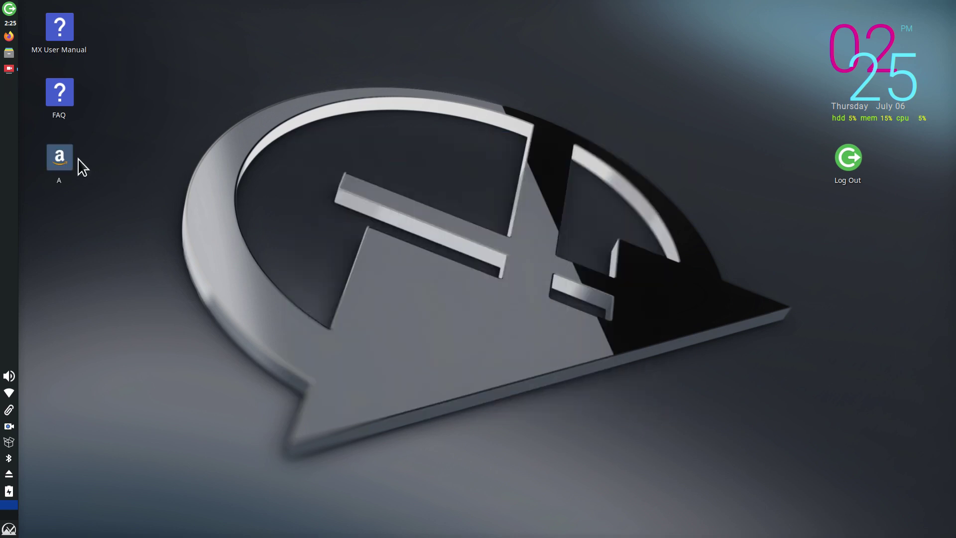
double_click(57, 160)
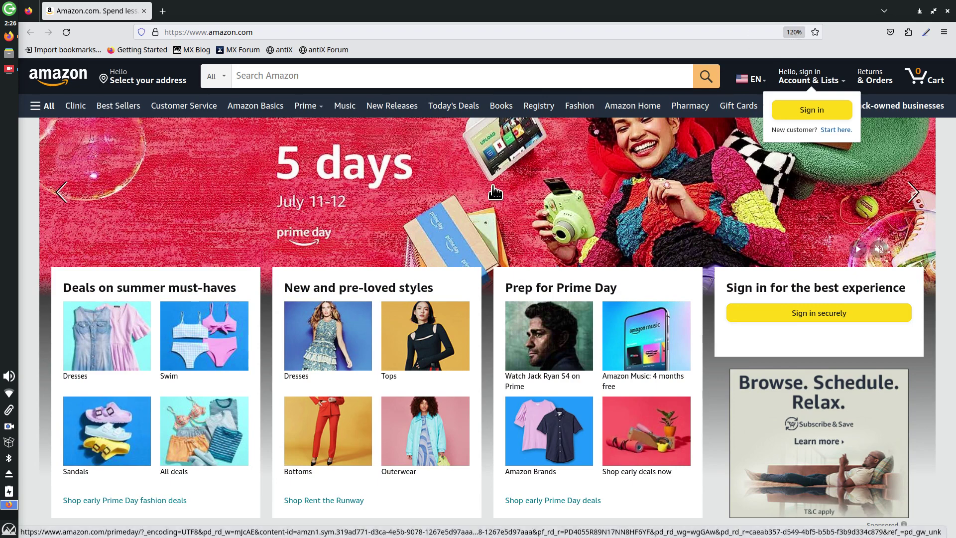
key(ctrl+minus)
key(ctrl+minus)
key(ctrl+minus)
key(ctrl+minus)
key(ctrl+minus)
key(ctrl+minus)
key(ctrl+minus)
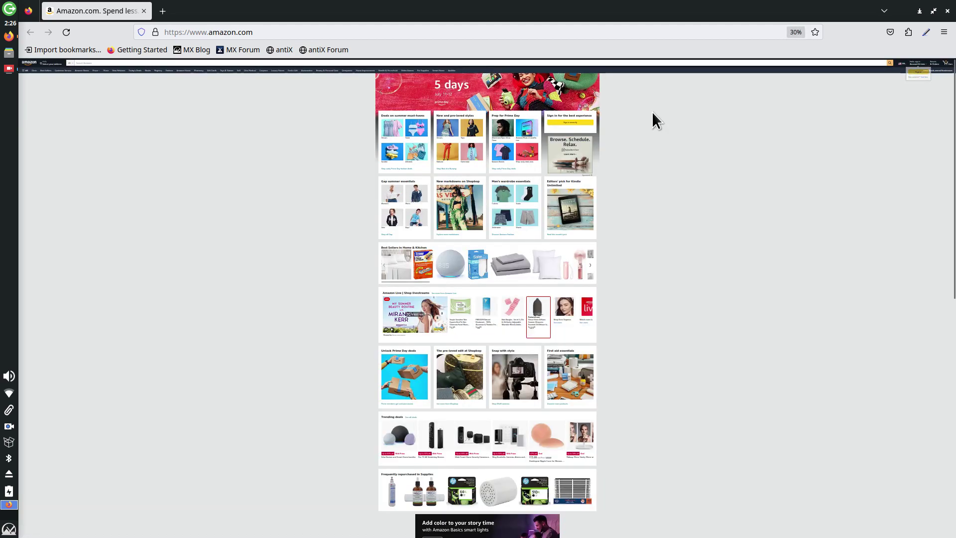
key(ctrl+plus)
key(ctrl+plus)
key(ctrl+plus)
key(ctrl+plus)
key(ctrl+plus)
key(ctrl+plus)
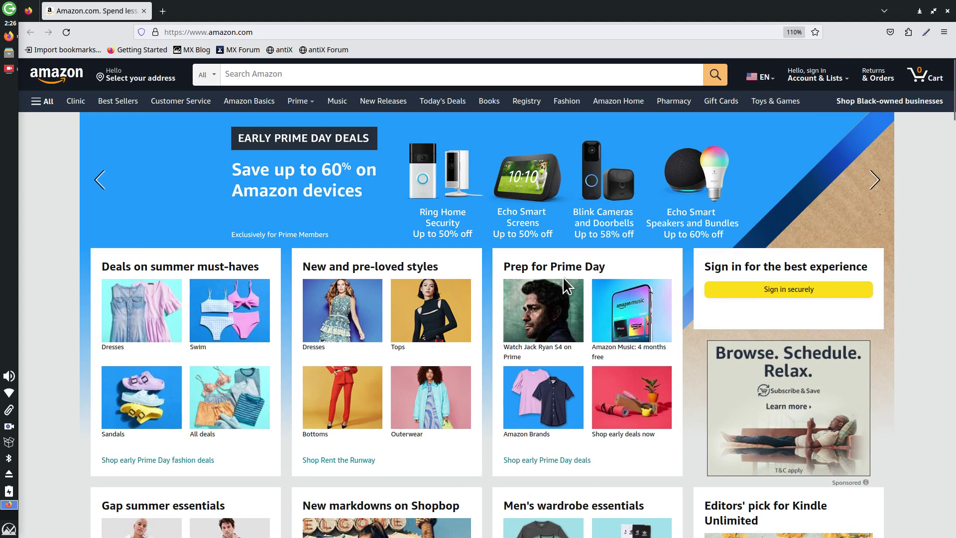
key(ctrl+plus)
key(ctrl+plus)
key(ctrl+plus)
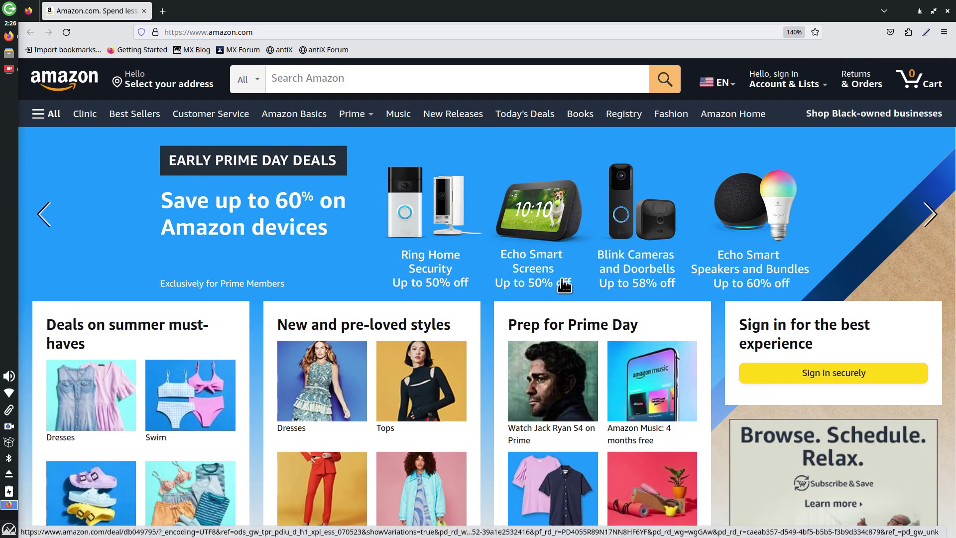
scroll(565, 282, down, 10)
scroll(566, 268, up, 10)
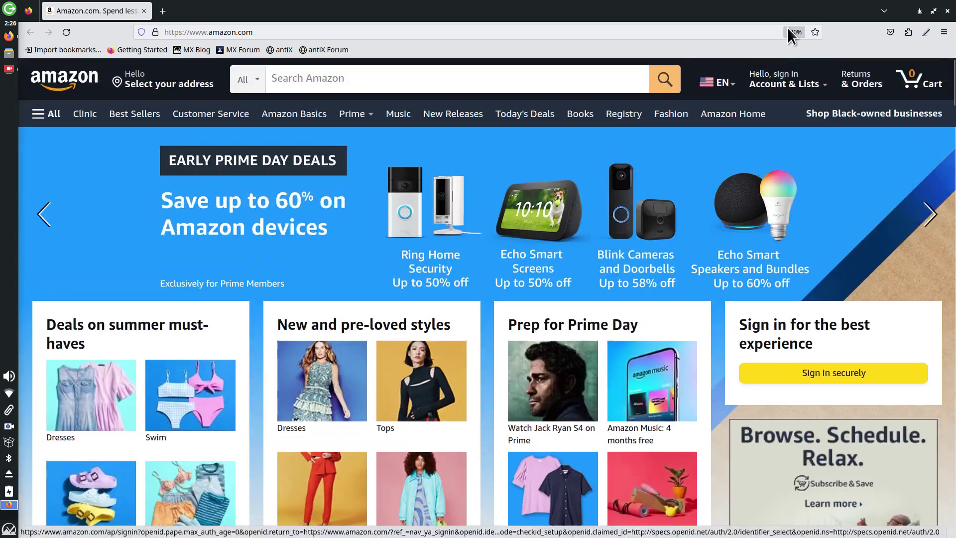
scroll(496, 269, down, 1)
scroll(496, 269, down, 10)
scroll(495, 269, up, 12)
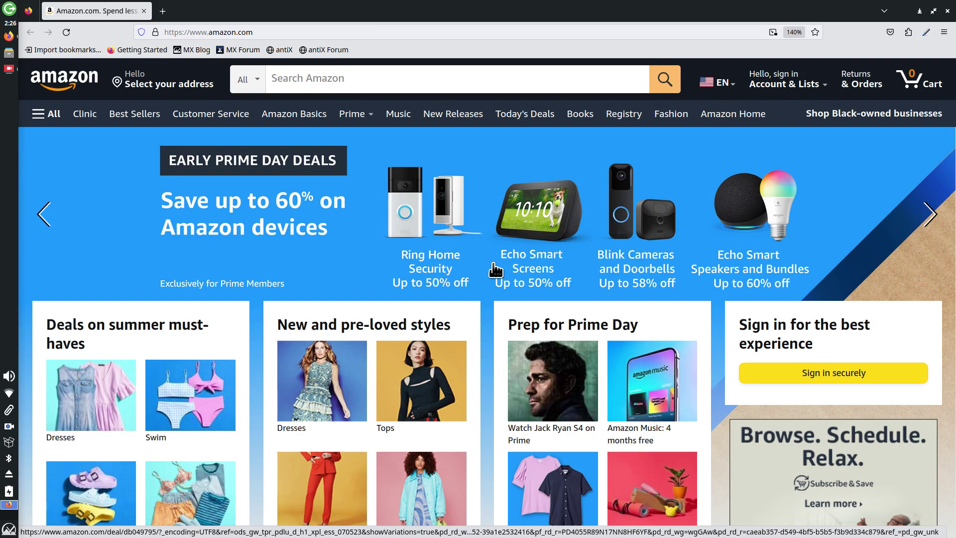
scroll(495, 270, up, 2)
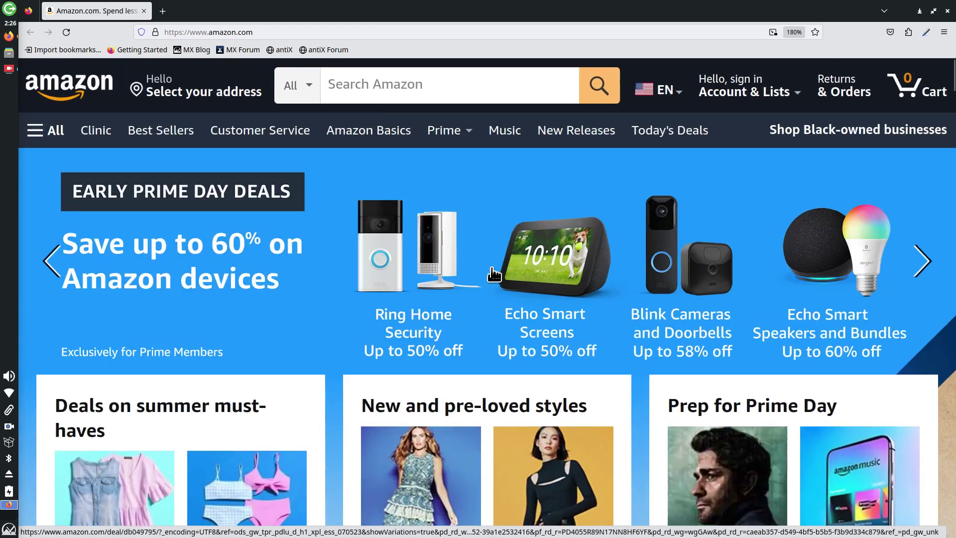
scroll(520, 232, down, 7)
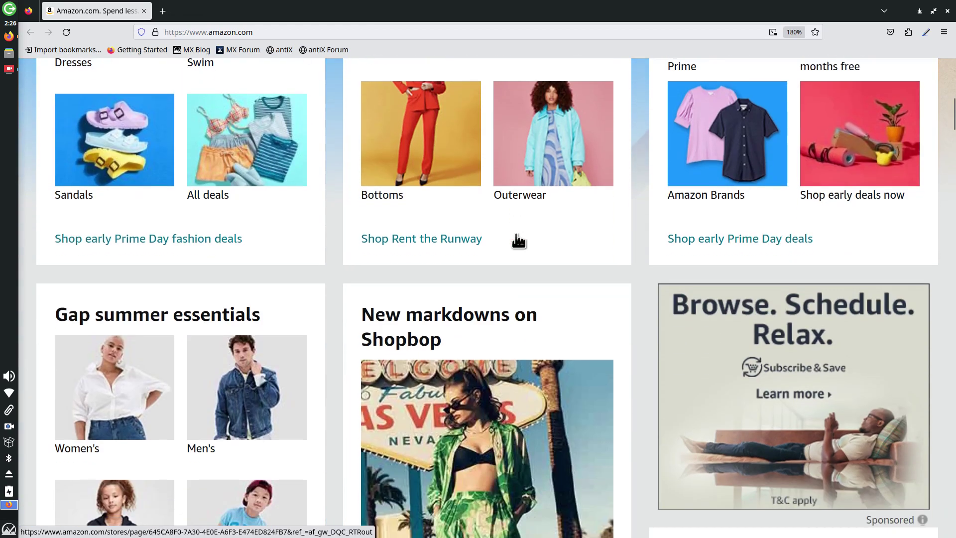
scroll(519, 240, up, 7)
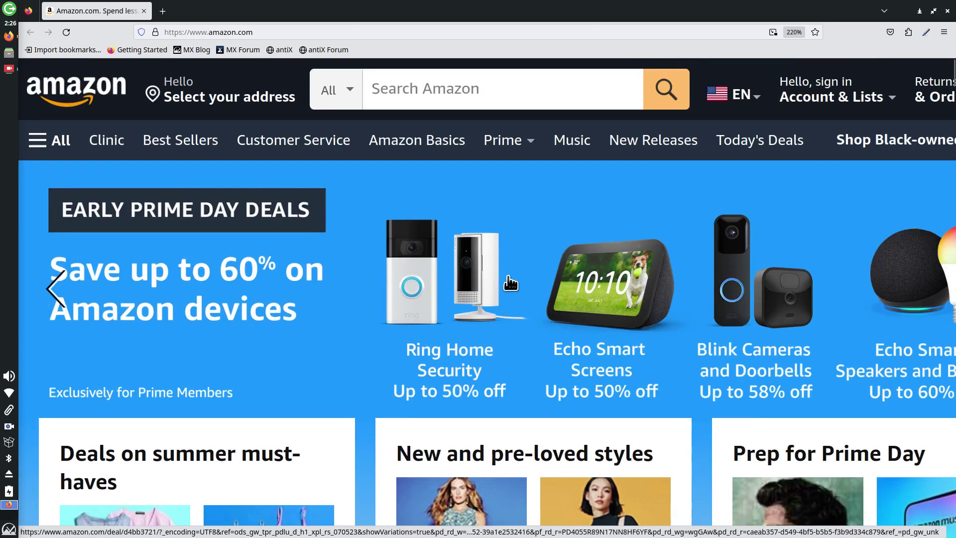
key(ctrl+plus)
key(ctrl+plus)
key(ctrl+minus)
key(ctrl+minus)
key(ctrl+minus)
key(ctrl+minus)
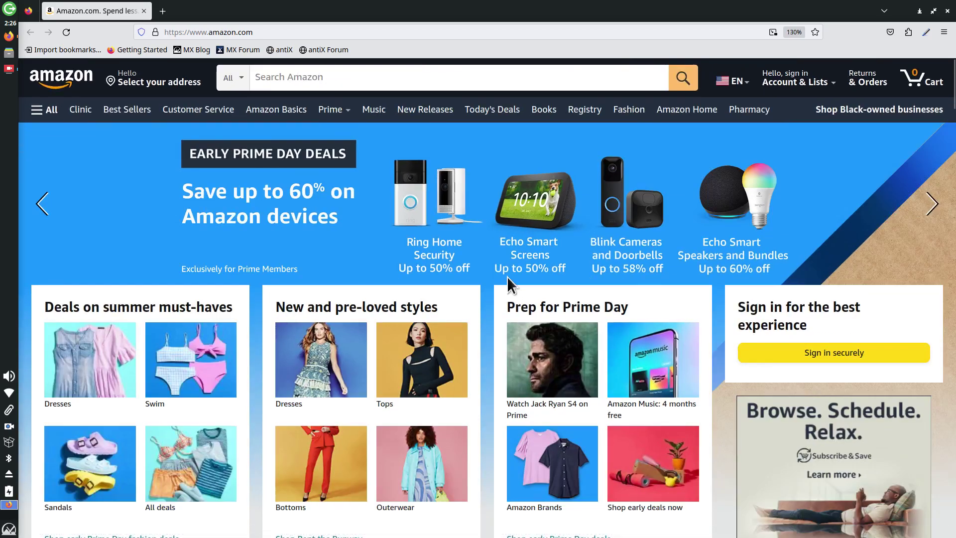
key(ctrl+plus)
key(ctrl+plus)
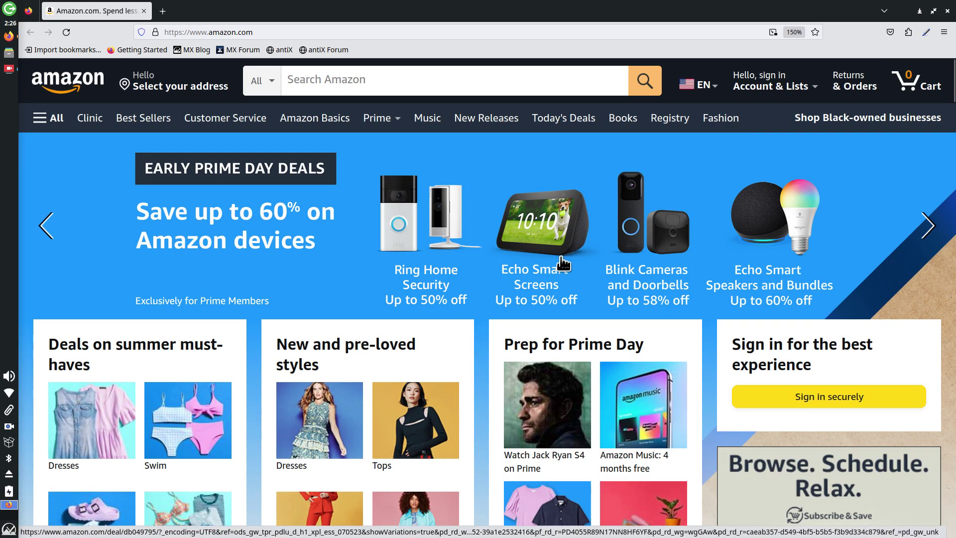
scroll(582, 250, down, 5)
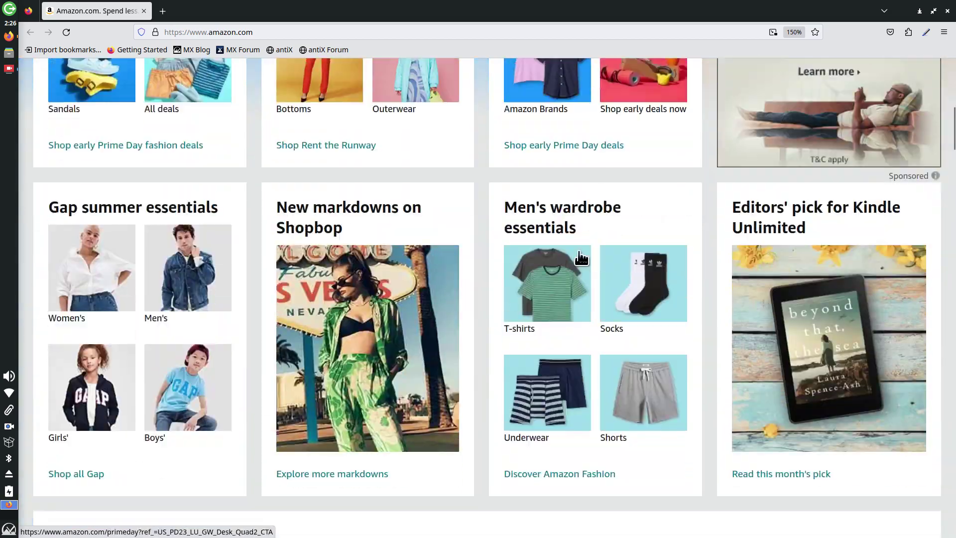
scroll(581, 252, up, 5)
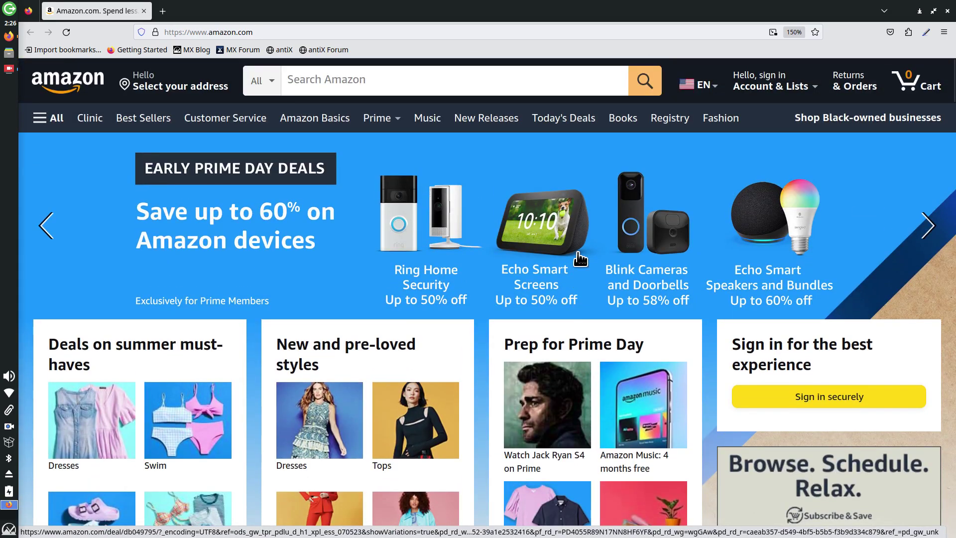
key(alt+F4)
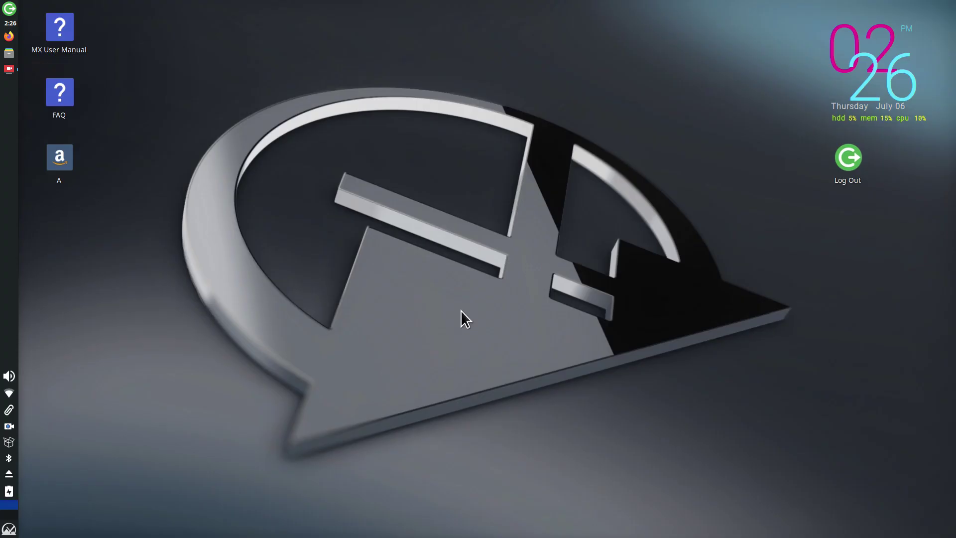
right_click(268, 58)
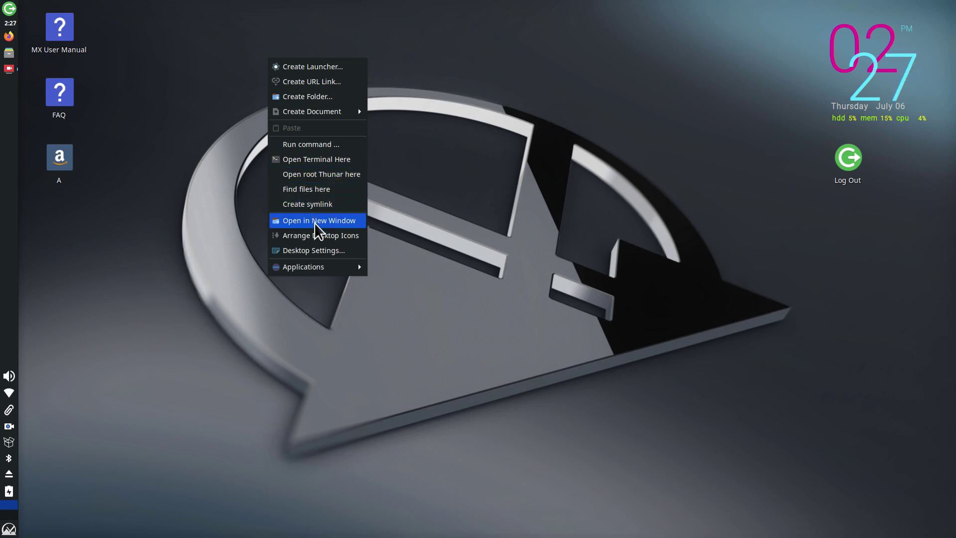
mouse_move(317, 269)
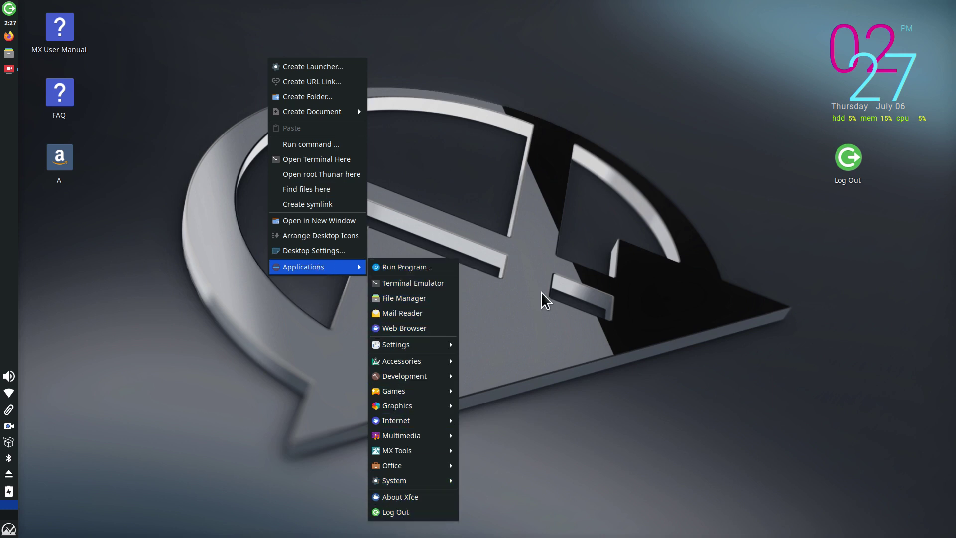
click(530, 227)
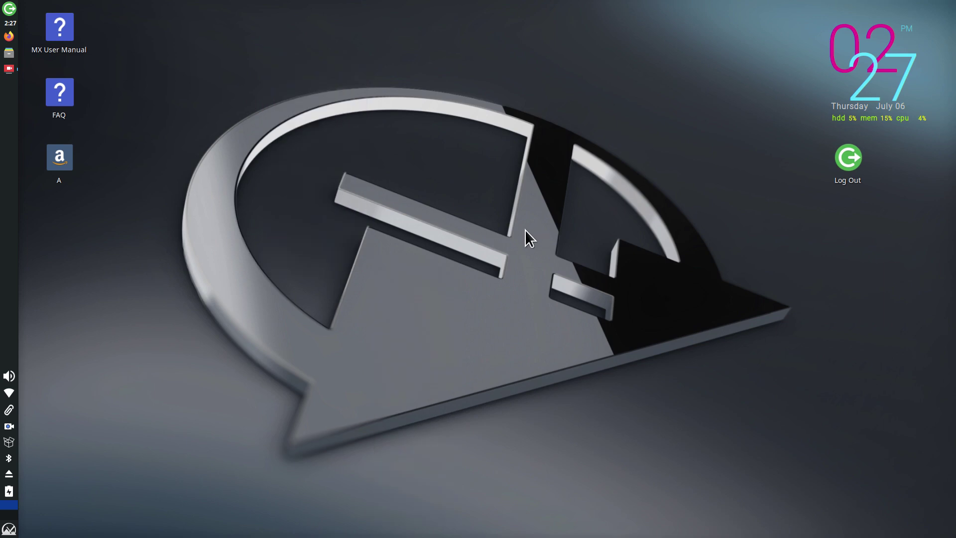